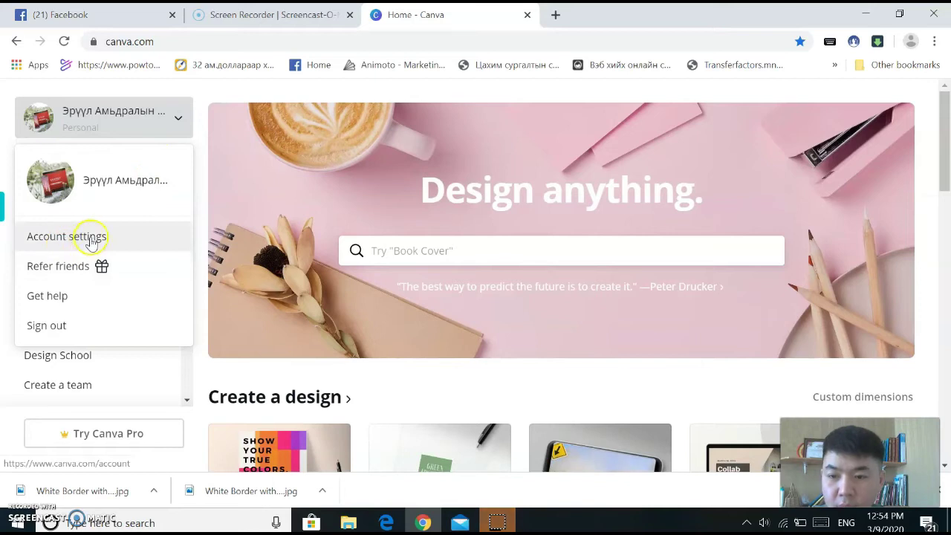
Set the account language to Монгол (Монгол) in the account settings and save the changes.
{"action": "scroll", "coordinate": [335, 267], "scroll_direction": "down", "scroll_amount": 6}
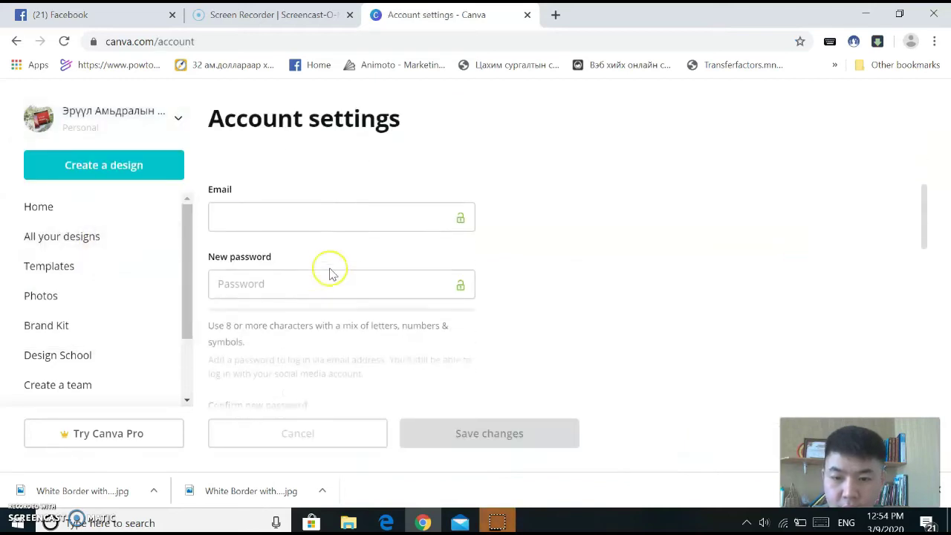
{"action": "scroll", "coordinate": [332, 274], "scroll_direction": "down", "scroll_amount": 1}
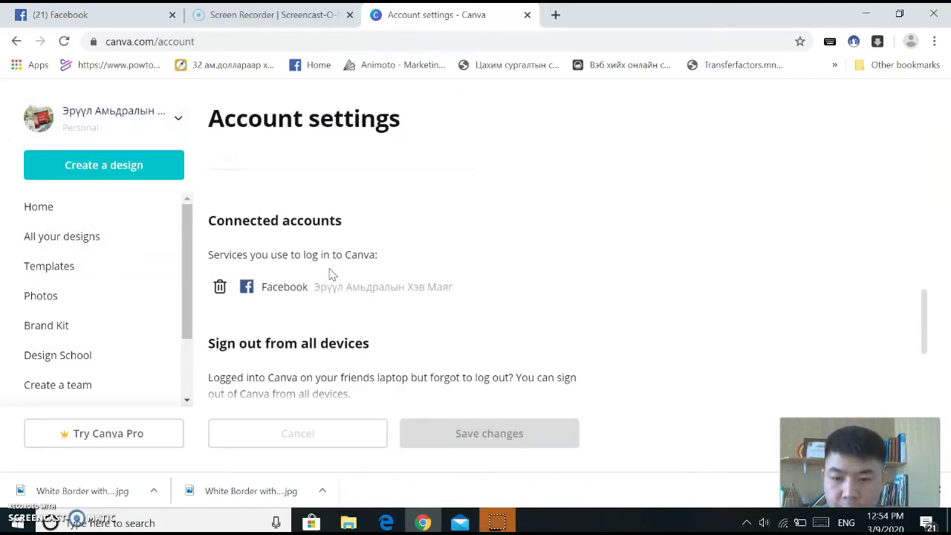
{"action": "scroll", "coordinate": [332, 274], "scroll_direction": "up", "scroll_amount": 2}
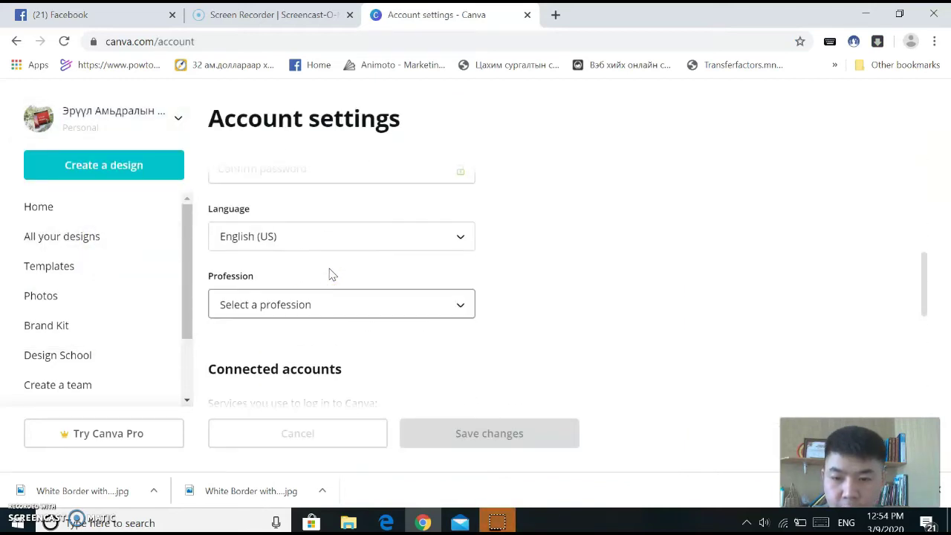
{"action": "left_click", "coordinate": [295, 245]}
{"action": "scroll", "coordinate": [279, 320], "scroll_direction": "down", "scroll_amount": 3}
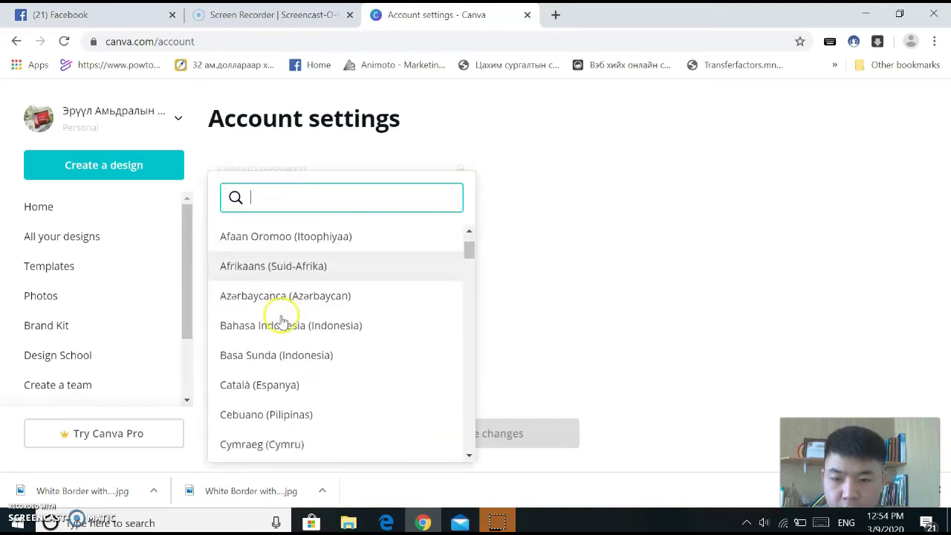
{"action": "scroll", "coordinate": [297, 325], "scroll_direction": "down", "scroll_amount": 2}
{"action": "scroll", "coordinate": [290, 342], "scroll_direction": "down", "scroll_amount": 4}
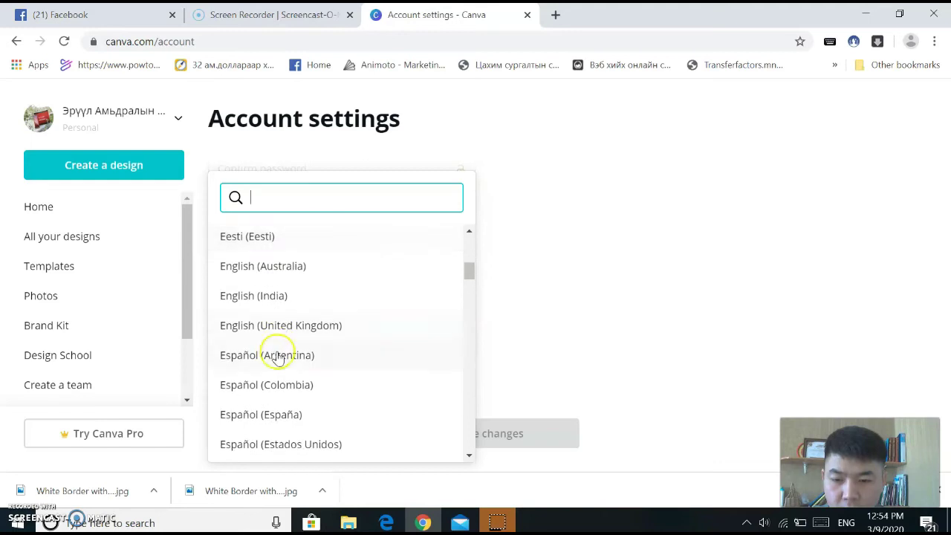
{"action": "scroll", "coordinate": [277, 360], "scroll_direction": "down", "scroll_amount": 7}
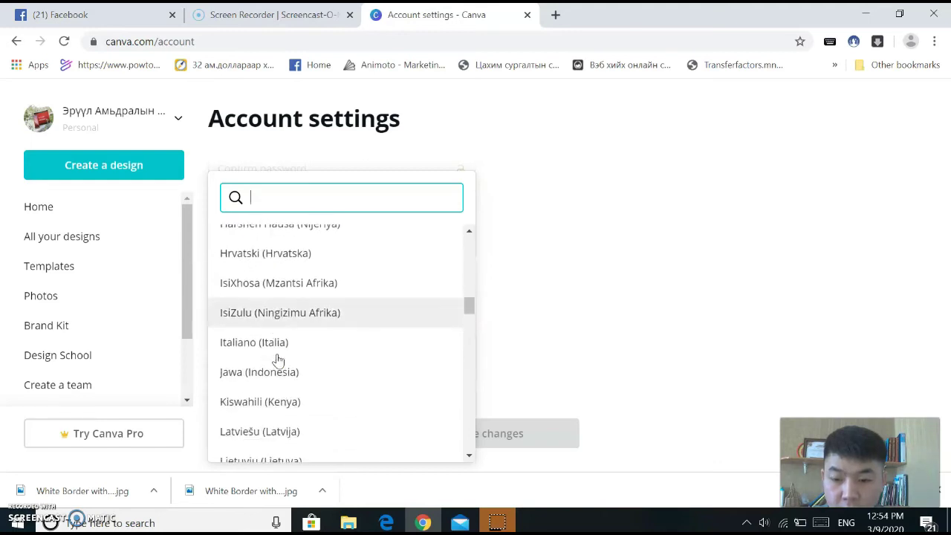
{"action": "scroll", "coordinate": [277, 360], "scroll_direction": "down", "scroll_amount": 4}
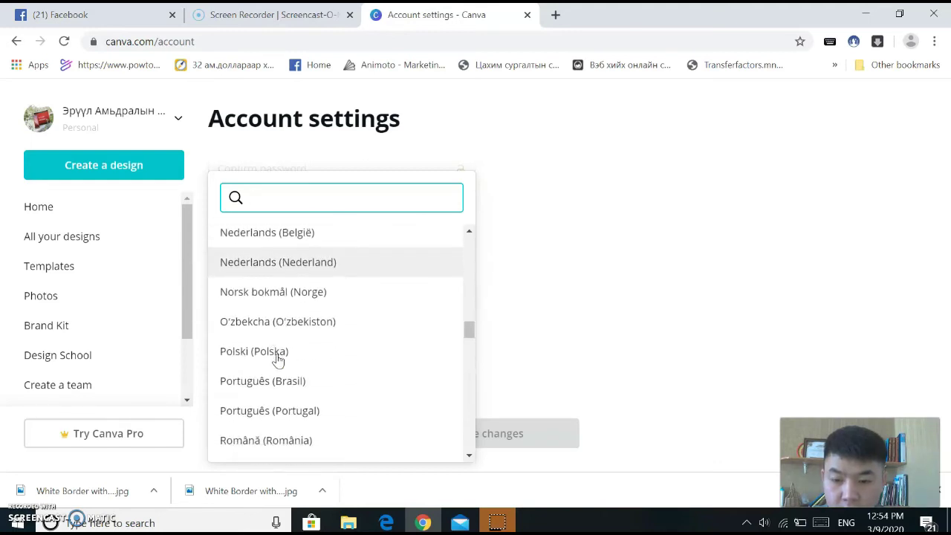
{"action": "scroll", "coordinate": [277, 360], "scroll_direction": "down", "scroll_amount": 4}
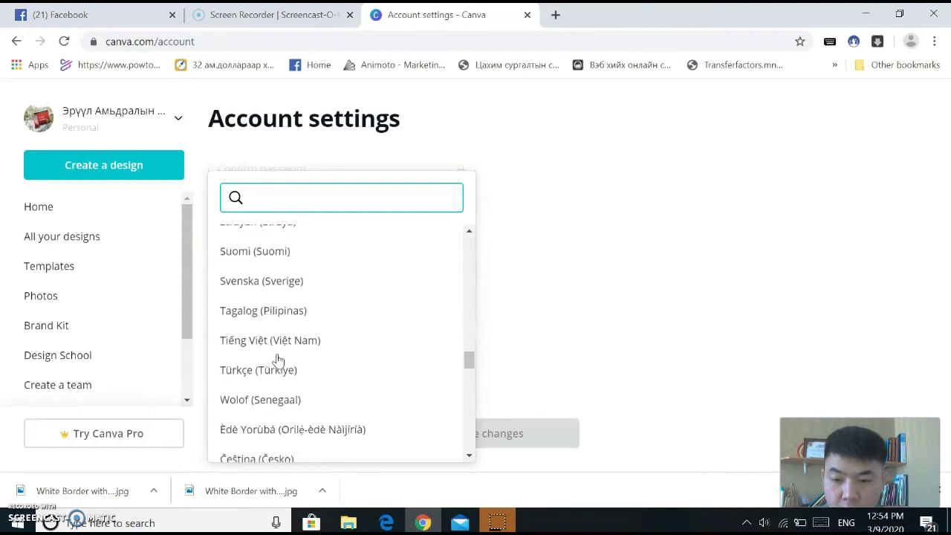
{"action": "scroll", "coordinate": [277, 360], "scroll_direction": "down", "scroll_amount": 3}
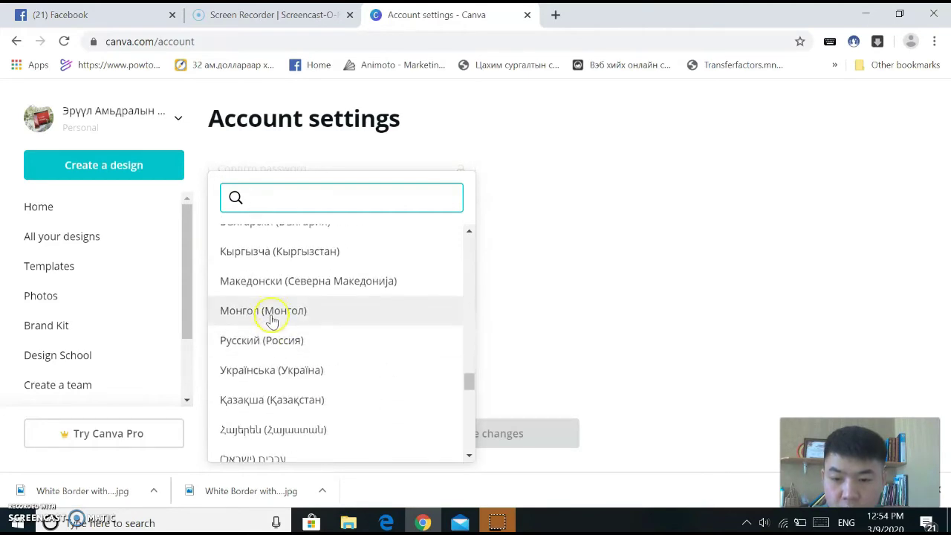
{"action": "left_click", "coordinate": [274, 312]}
{"action": "left_click", "coordinate": [456, 432]}
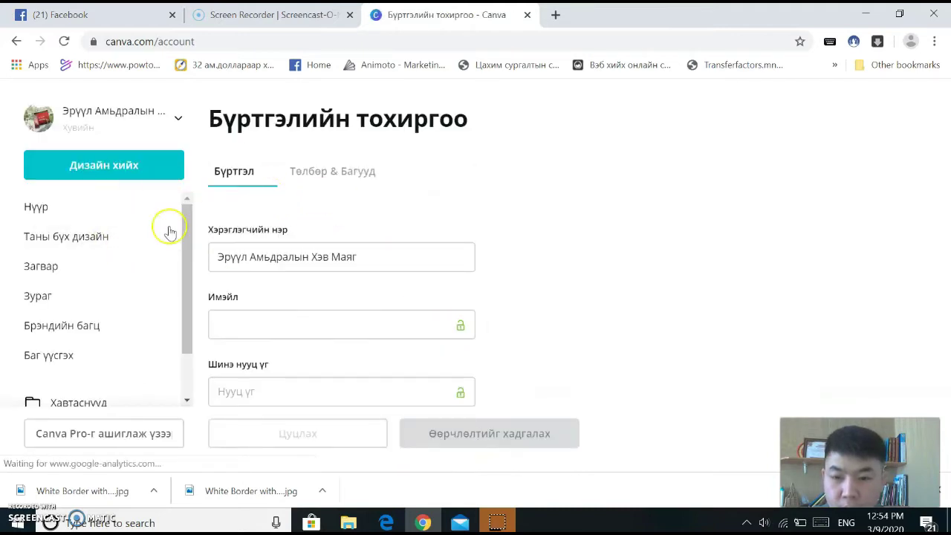
Return to the home page and look over its banner and design categories in Mongolian.
{"action": "left_click", "coordinate": [71, 207]}
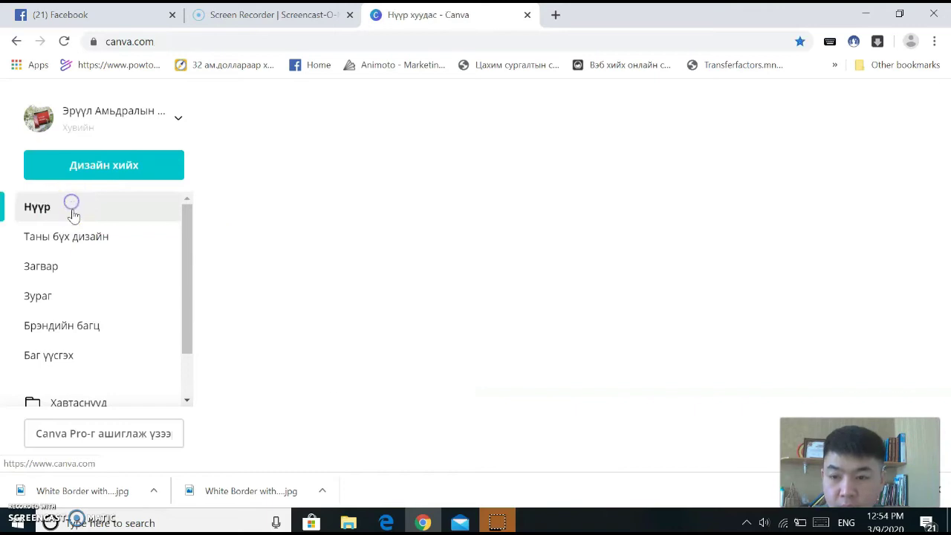
{"action": "scroll", "coordinate": [613, 322], "scroll_direction": "down", "scroll_amount": 2}
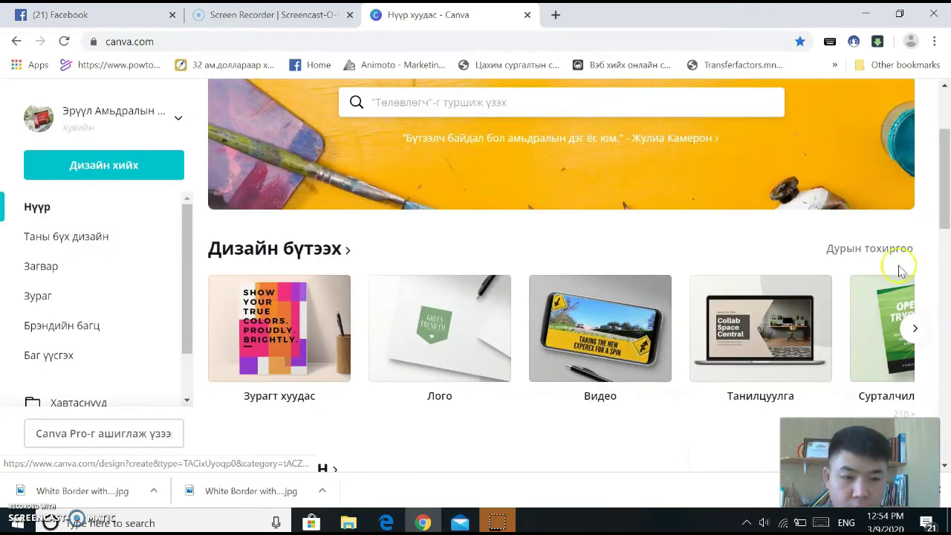
{"action": "scroll", "coordinate": [352, 374], "scroll_direction": "down", "scroll_amount": 1}
{"action": "scroll", "coordinate": [310, 353], "scroll_direction": "up", "scroll_amount": 2}
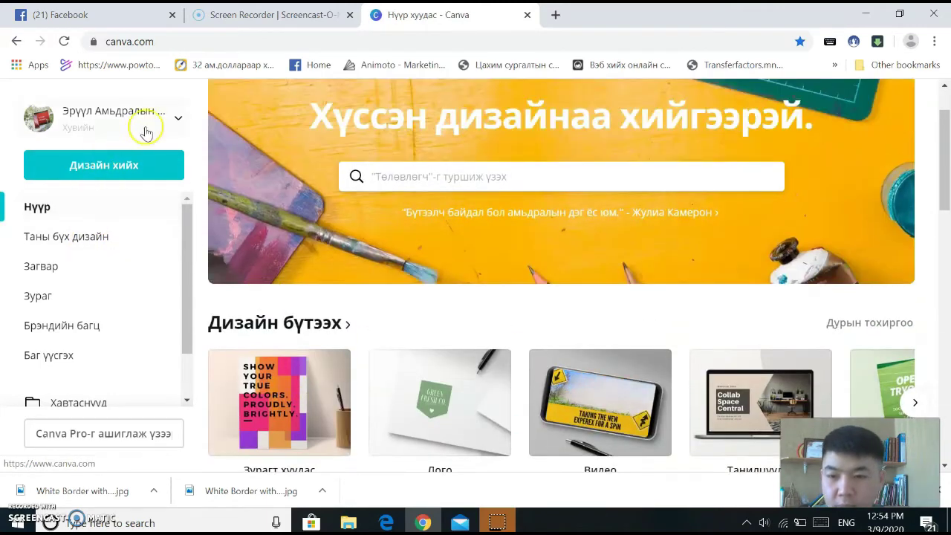
Set the account language back to English (US) in the account settings, save the changes and return to the home page.
{"action": "left_click", "coordinate": [166, 115]}
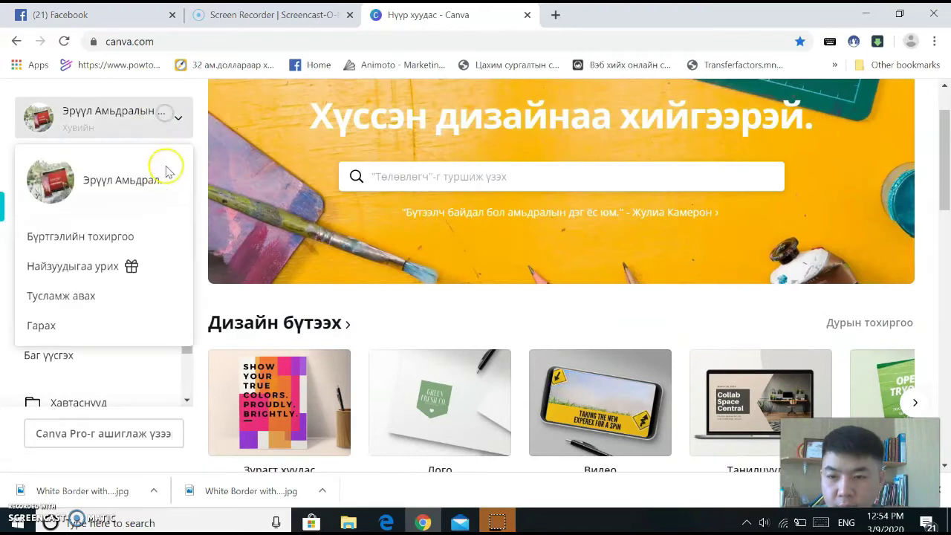
{"action": "left_click", "coordinate": [102, 237]}
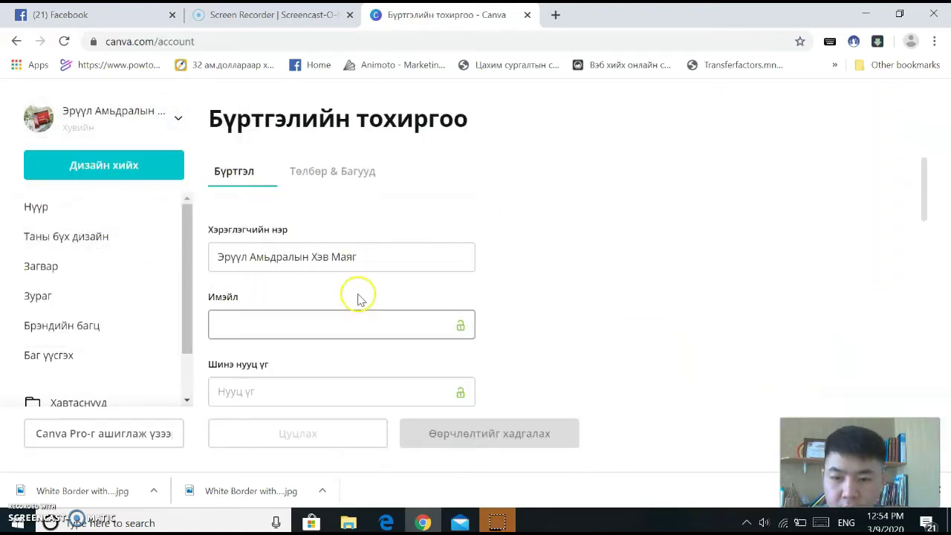
{"action": "scroll", "coordinate": [308, 304], "scroll_direction": "down", "scroll_amount": 5}
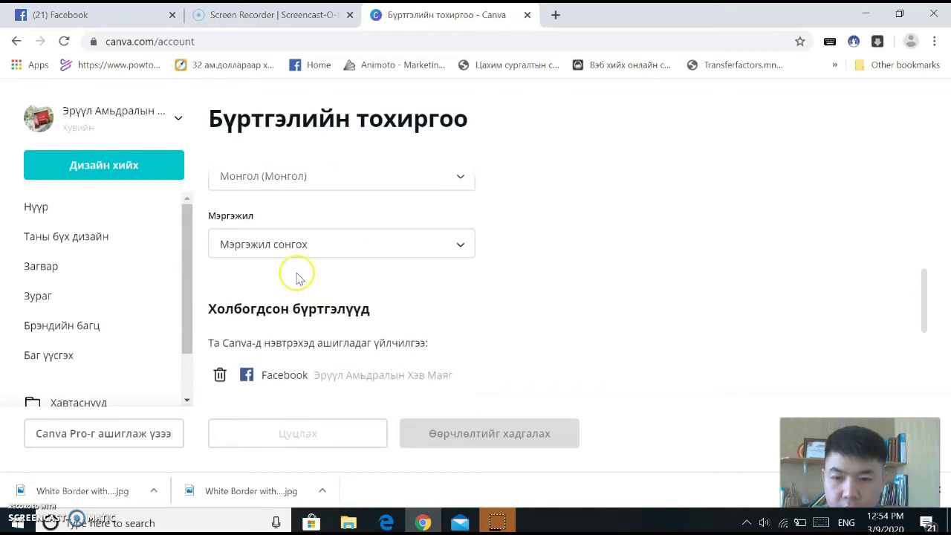
{"action": "left_click", "coordinate": [334, 170]}
{"action": "scroll", "coordinate": [290, 338], "scroll_direction": "down", "scroll_amount": 3}
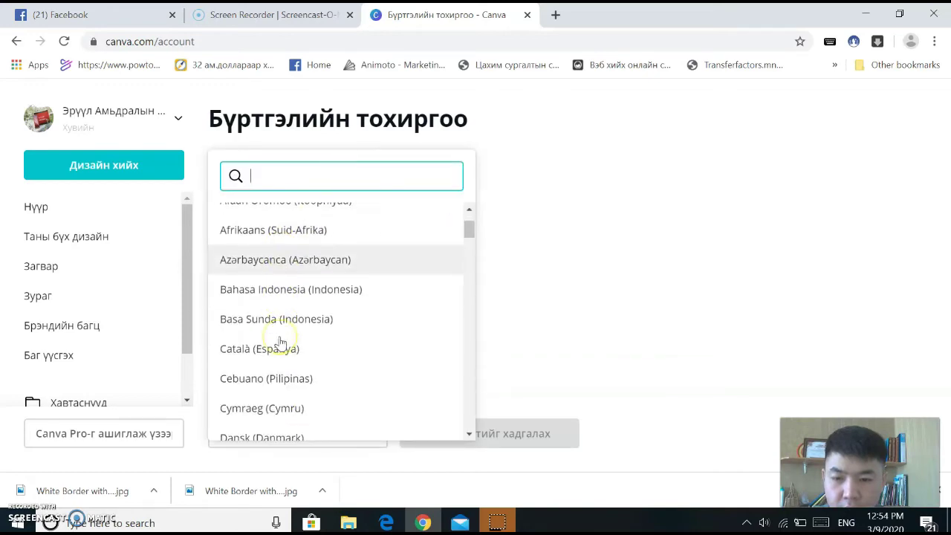
{"action": "scroll", "coordinate": [281, 343], "scroll_direction": "down", "scroll_amount": 2}
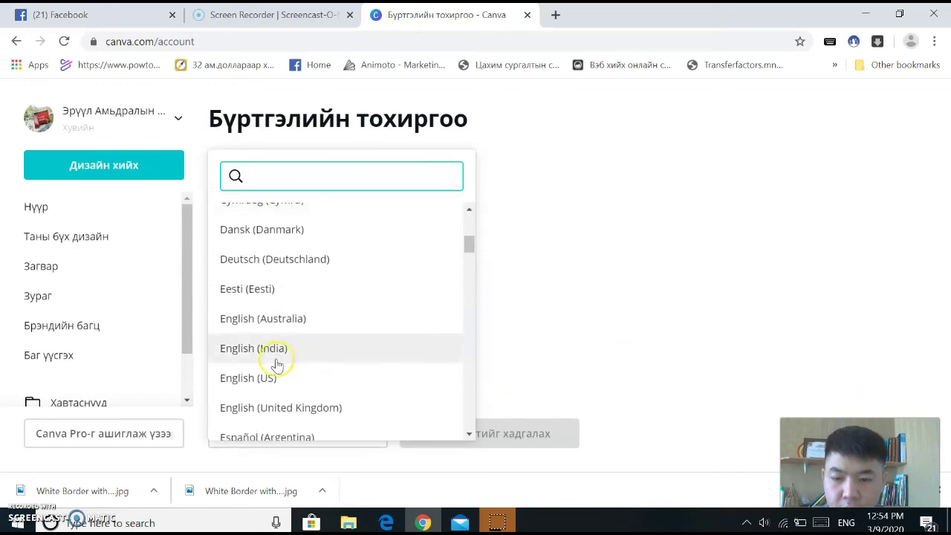
{"action": "left_click", "coordinate": [262, 378]}
{"action": "left_click", "coordinate": [487, 430]}
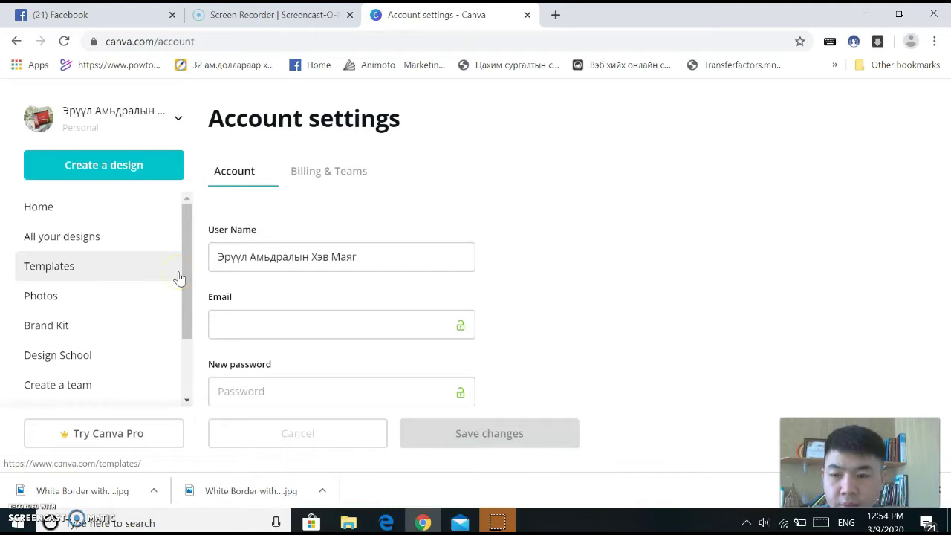
{"action": "left_click", "coordinate": [57, 207]}
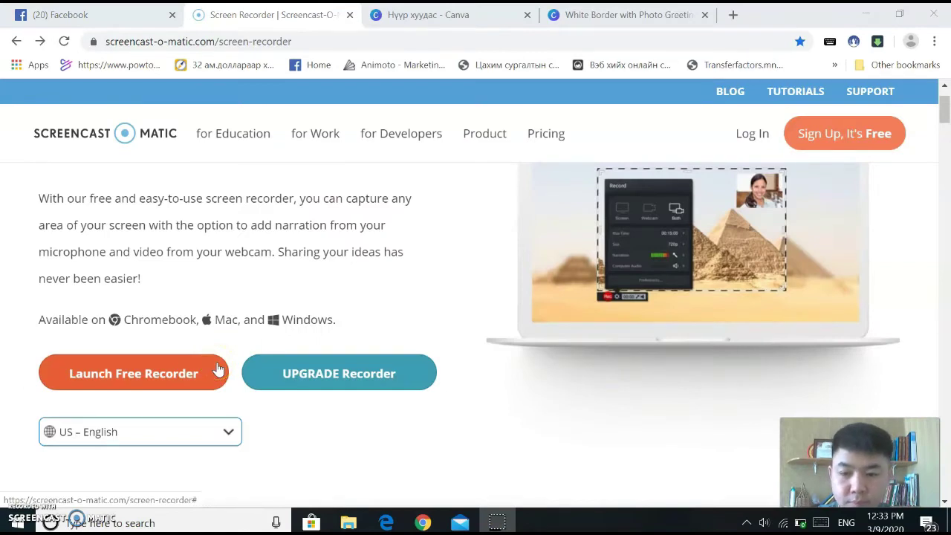
Clear the White Border photo greeting design by deleting its photo, birthday text group and yellow-orange background.
{"action": "left_click", "coordinate": [602, 14]}
{"action": "scroll", "coordinate": [17, 329], "scroll_direction": "up", "scroll_amount": 2}
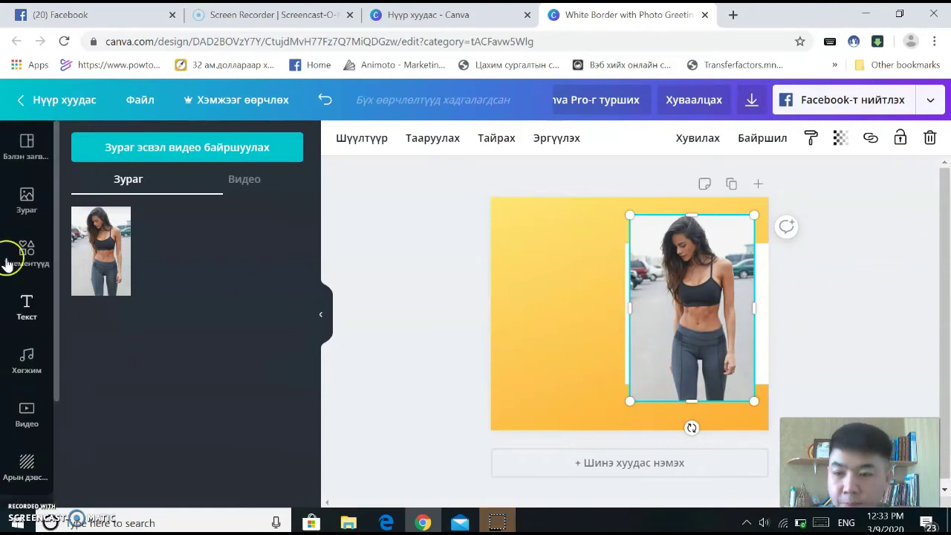
{"action": "left_click", "coordinate": [26, 145]}
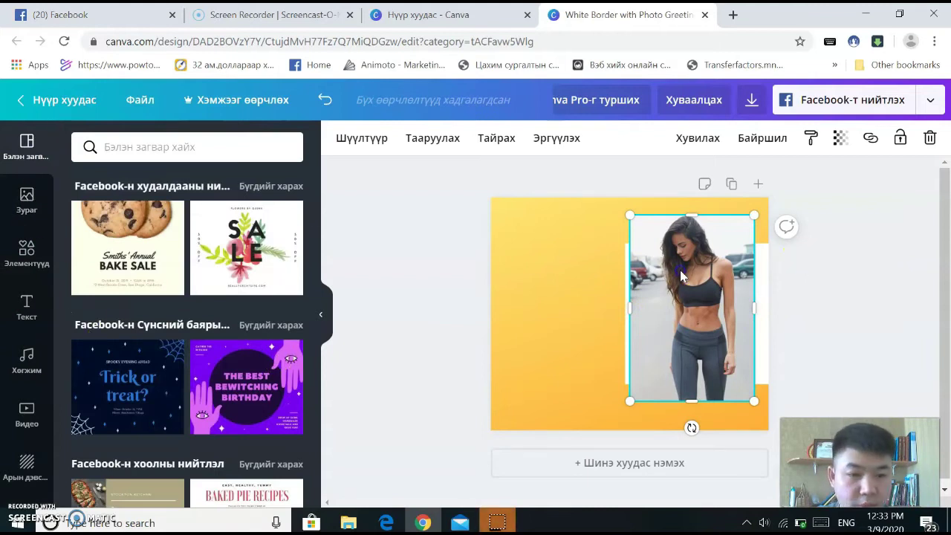
{"action": "left_click", "coordinate": [929, 139]}
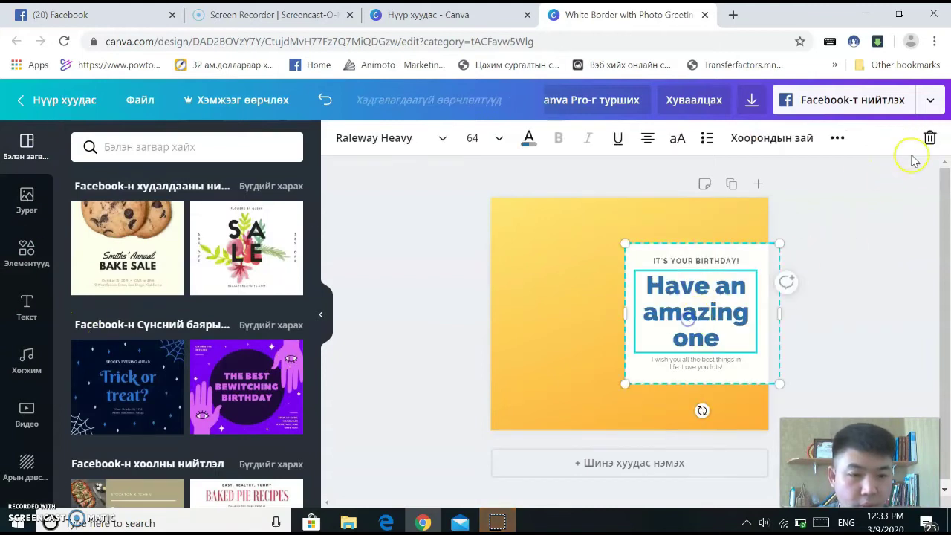
{"action": "left_click", "coordinate": [928, 139]}
{"action": "left_click", "coordinate": [900, 206]}
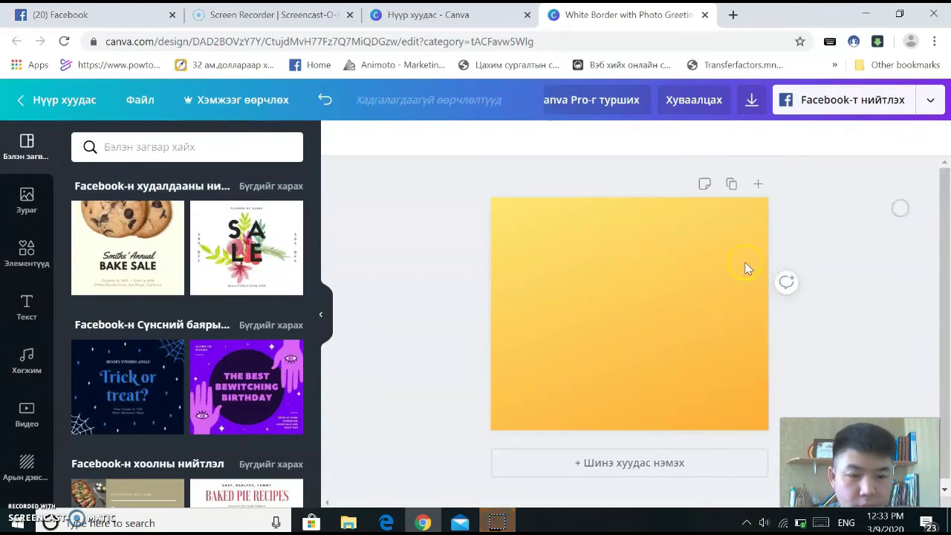
{"action": "left_click", "coordinate": [929, 139]}
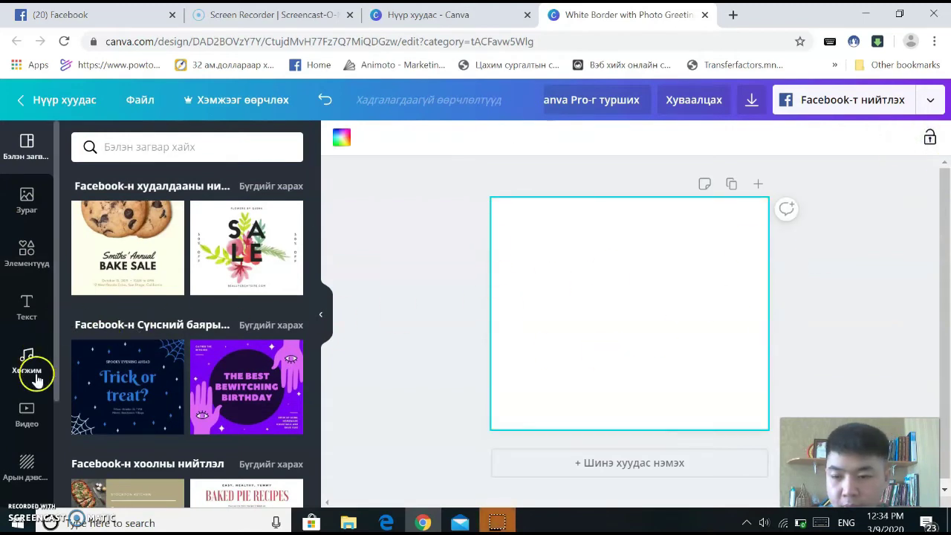
Try the floral SALE template from the Facebook sale designs on the blank page and undo it.
{"action": "scroll", "coordinate": [77, 409], "scroll_direction": "down", "scroll_amount": 1}
{"action": "scroll", "coordinate": [112, 407], "scroll_direction": "down", "scroll_amount": 1}
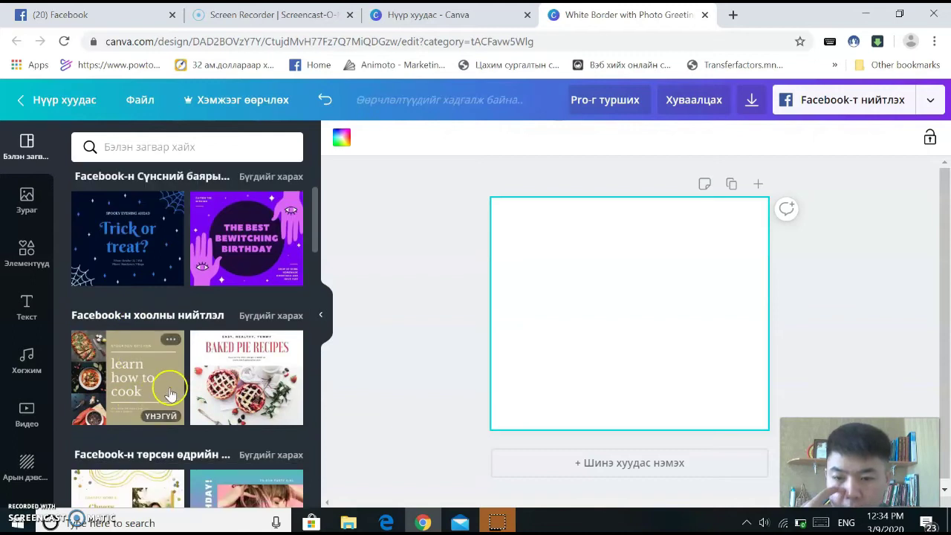
{"action": "scroll", "coordinate": [125, 414], "scroll_direction": "up", "scroll_amount": 2}
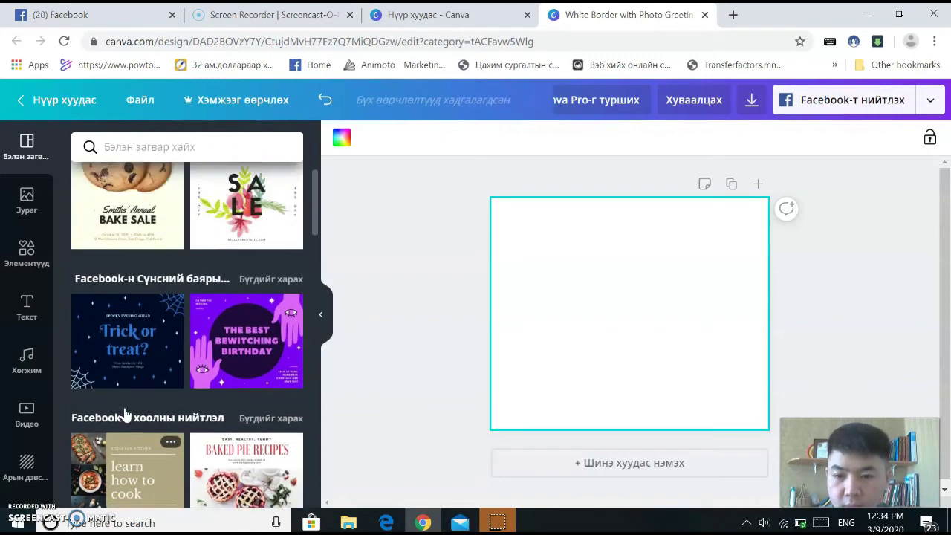
{"action": "left_click", "coordinate": [249, 236]}
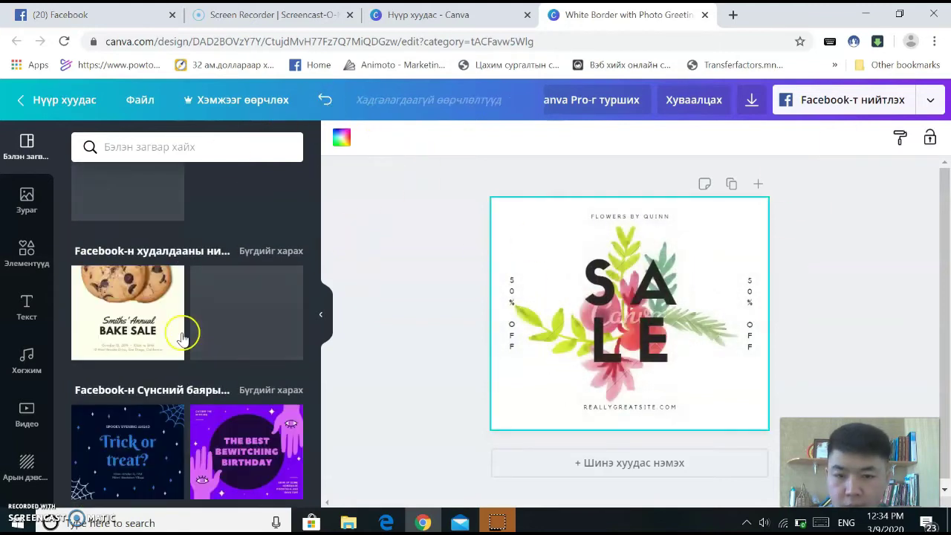
{"action": "left_click", "coordinate": [324, 100]}
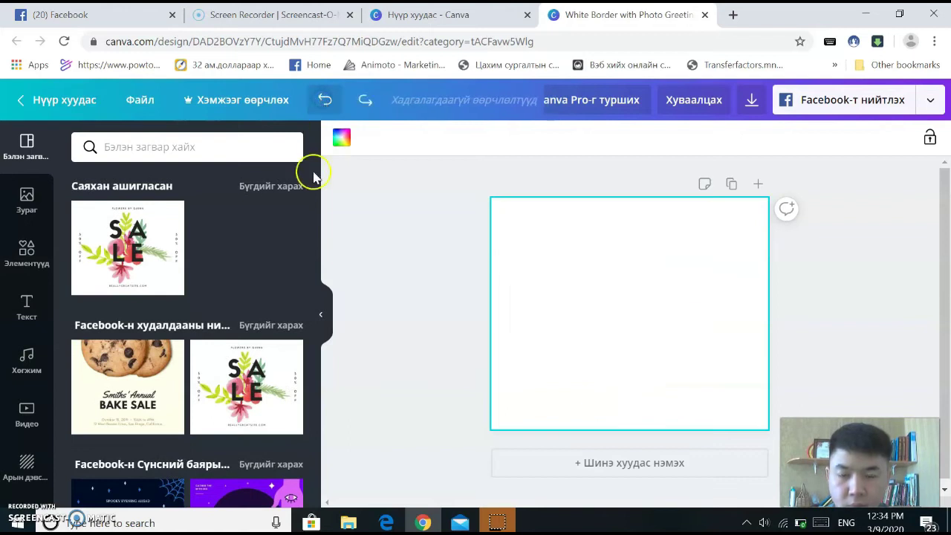
Apply the Baked Pie Recipes template from the Facebook food post designs to the blank page.
{"action": "scroll", "coordinate": [189, 393], "scroll_direction": "down", "scroll_amount": 1}
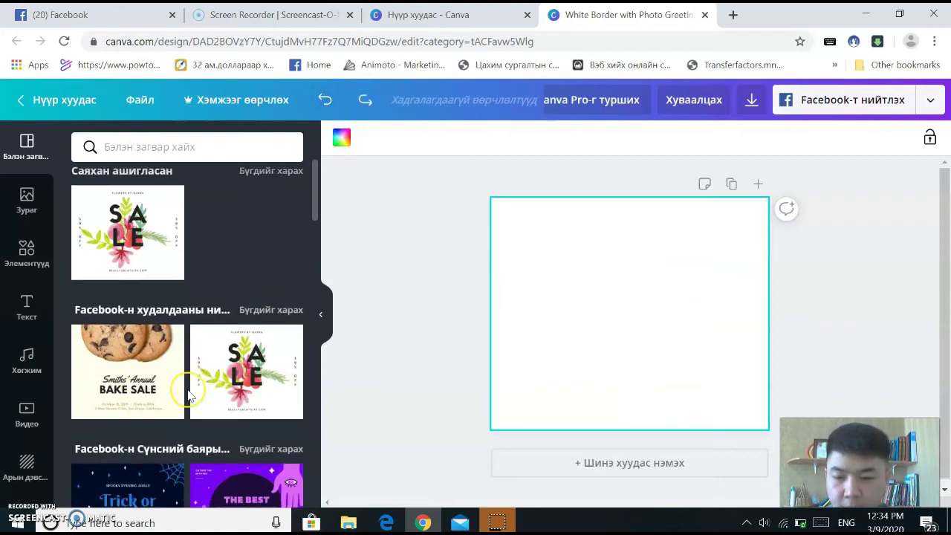
{"action": "scroll", "coordinate": [134, 394], "scroll_direction": "down", "scroll_amount": 3}
{"action": "scroll", "coordinate": [136, 400], "scroll_direction": "down", "scroll_amount": 1}
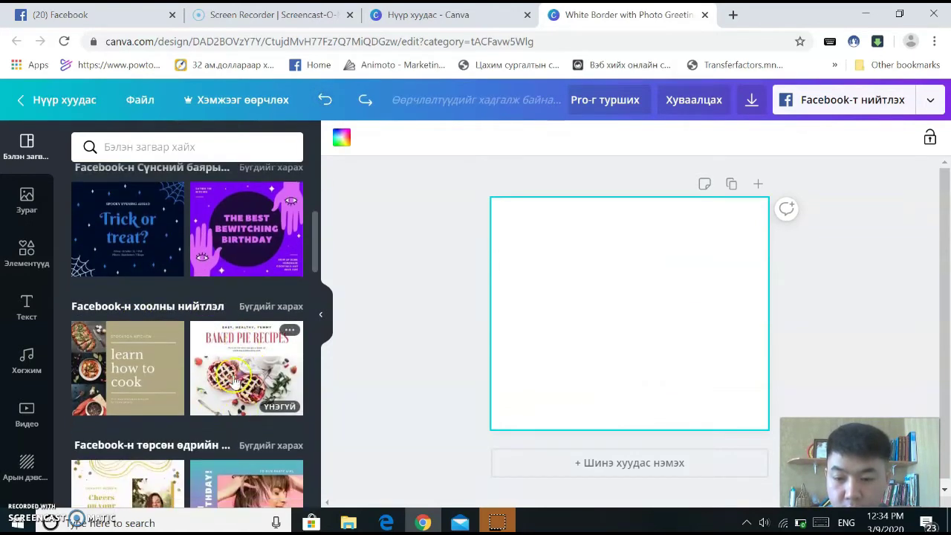
{"action": "left_click", "coordinate": [252, 372]}
{"action": "left_click", "coordinate": [675, 276]}
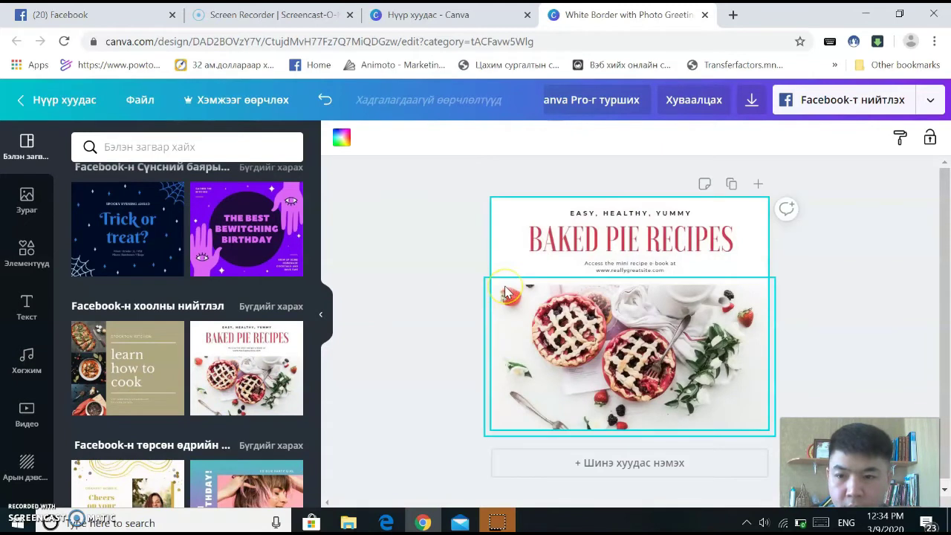
{"action": "left_click", "coordinate": [324, 100]}
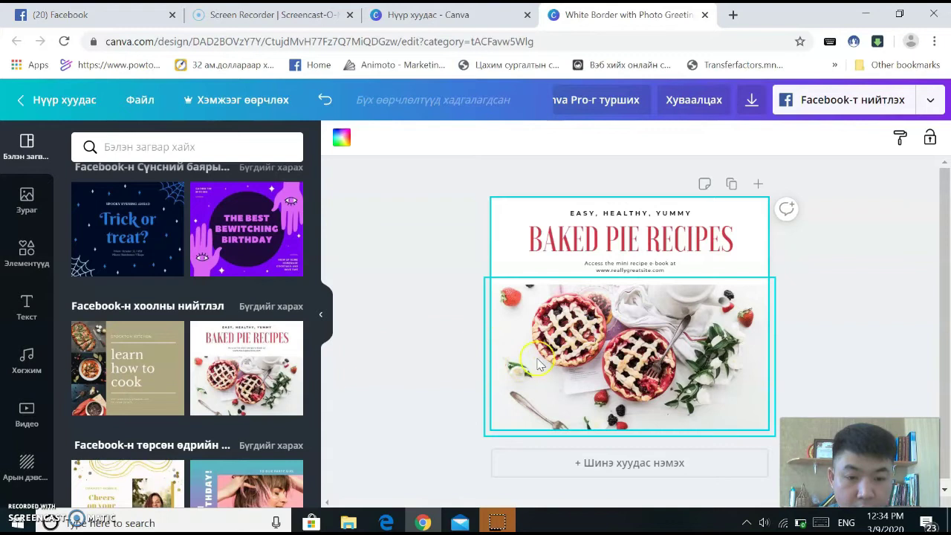
Try the Solar filter on the pie photo and apply the Summer filter instead.
{"action": "left_click", "coordinate": [603, 349]}
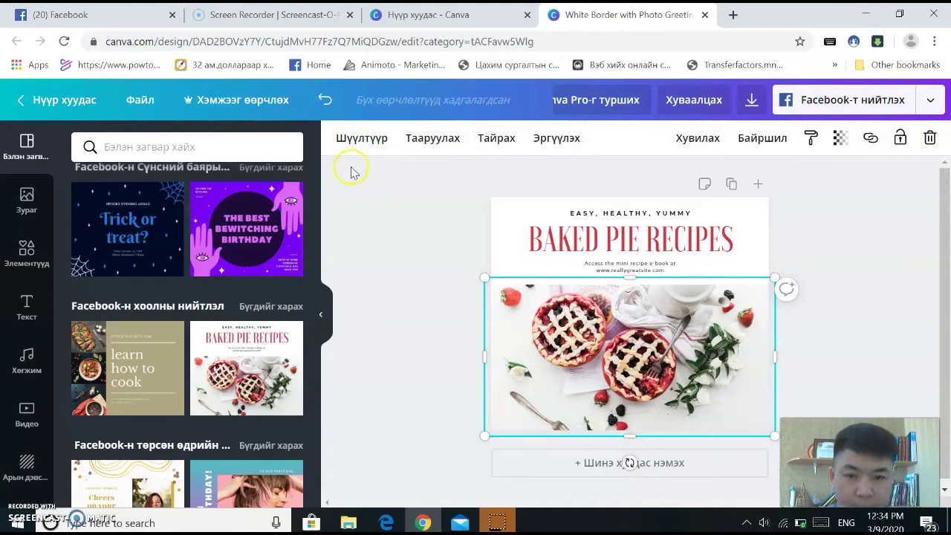
{"action": "left_click", "coordinate": [361, 142]}
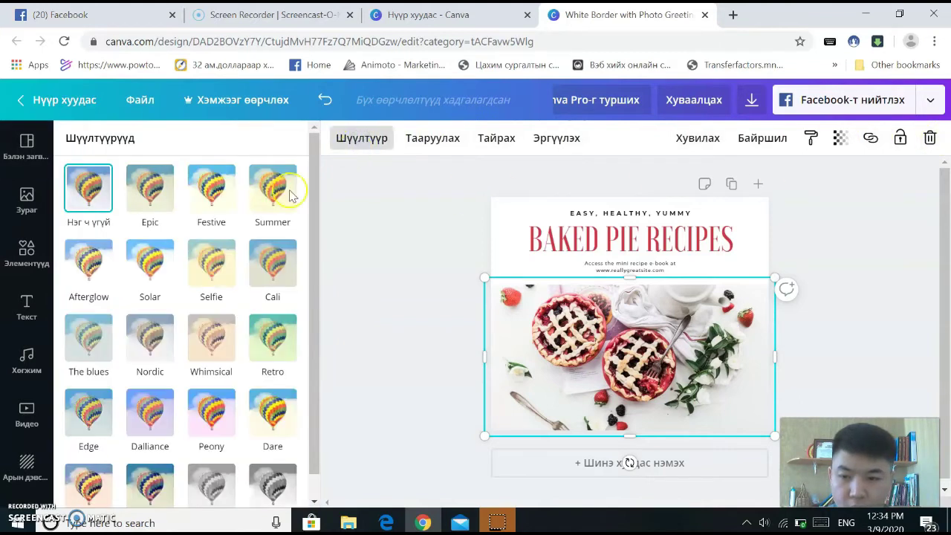
{"action": "left_click", "coordinate": [148, 269]}
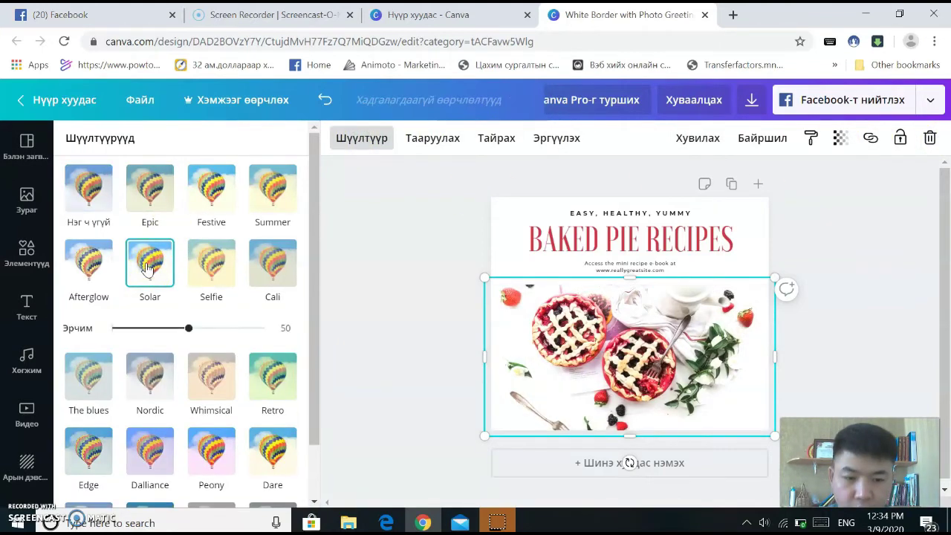
{"action": "left_click", "coordinate": [268, 220]}
{"action": "left_click", "coordinate": [376, 200]}
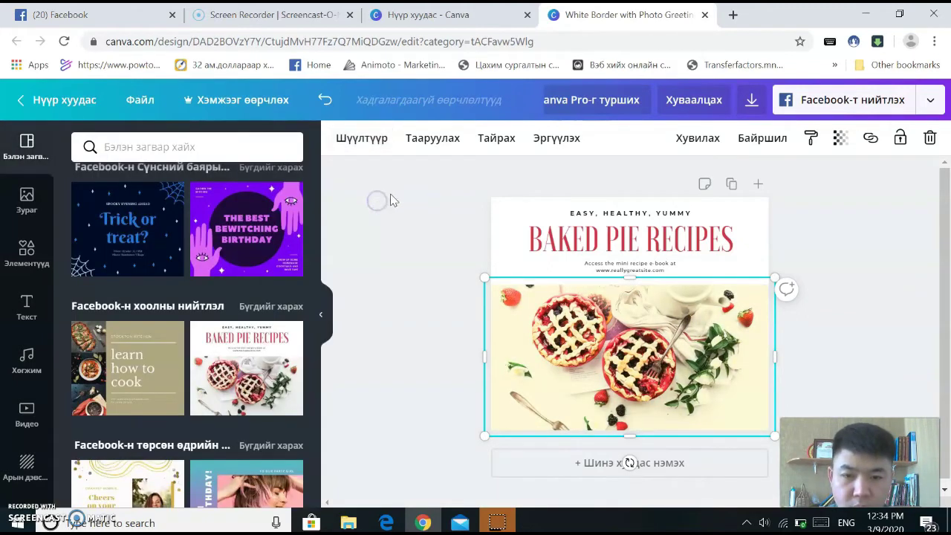
Set the pie photo's saturation to 27 in its image adjustments.
{"action": "left_click", "coordinate": [428, 147]}
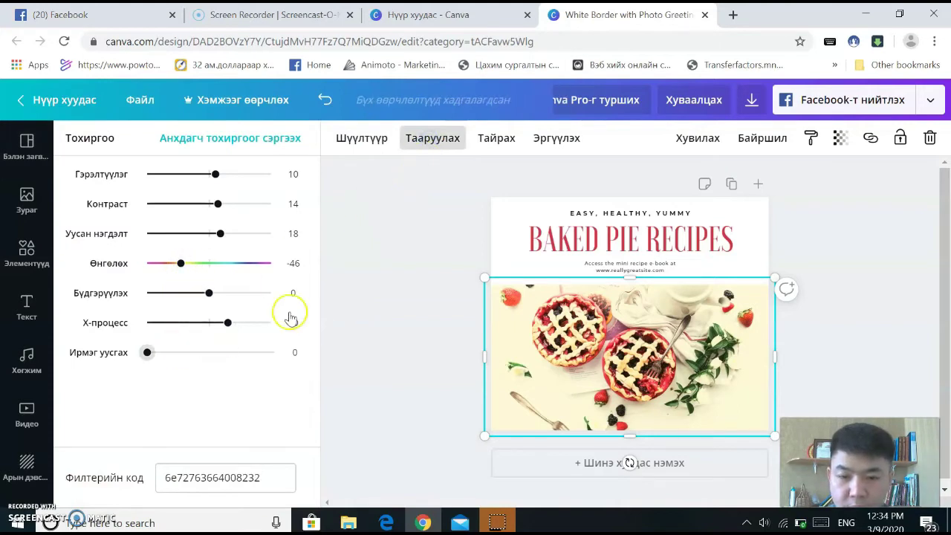
{"action": "left_click", "coordinate": [390, 202]}
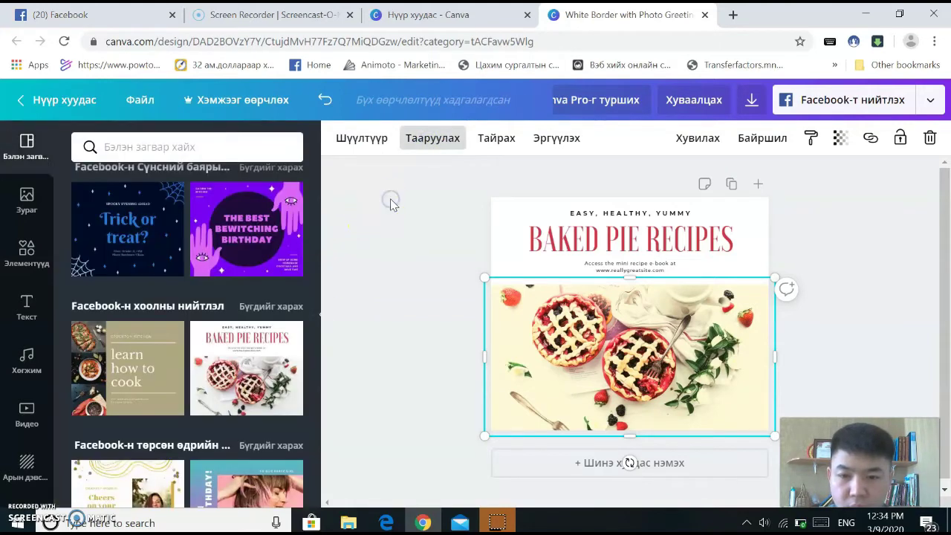
{"action": "left_click", "coordinate": [449, 144]}
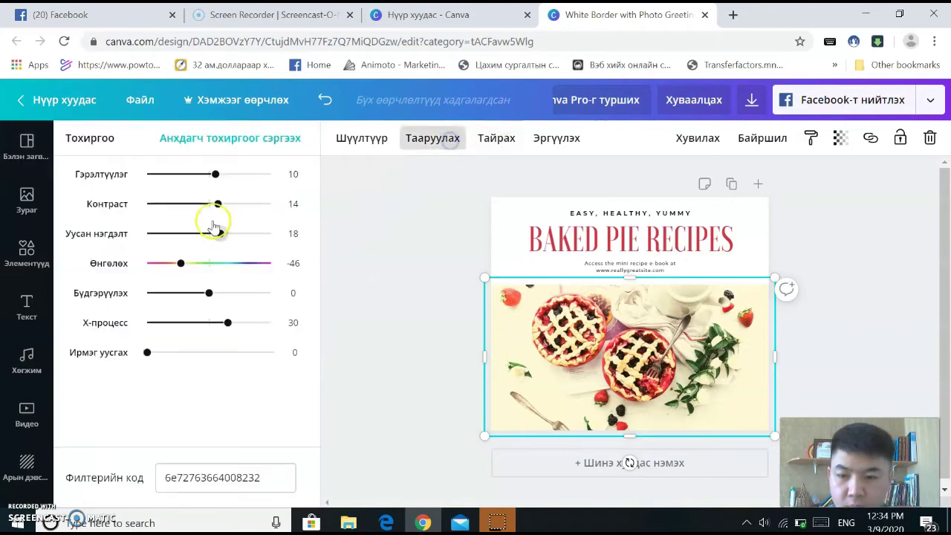
{"action": "left_click_drag", "start_coordinate": [222, 236], "coordinate": [225, 256]}
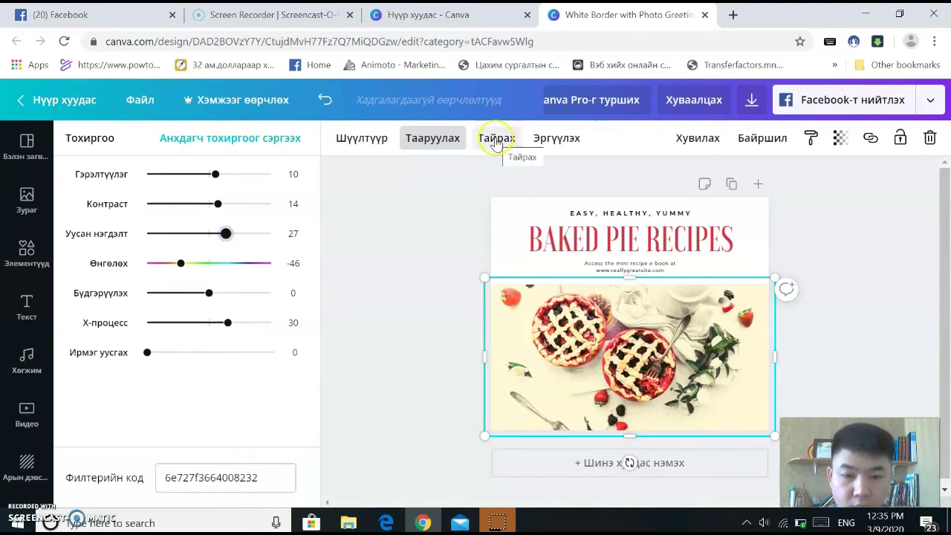
Crop the pie photo tightly around the two pies, trimming all four sides, and apply the crop.
{"action": "left_click", "coordinate": [497, 140]}
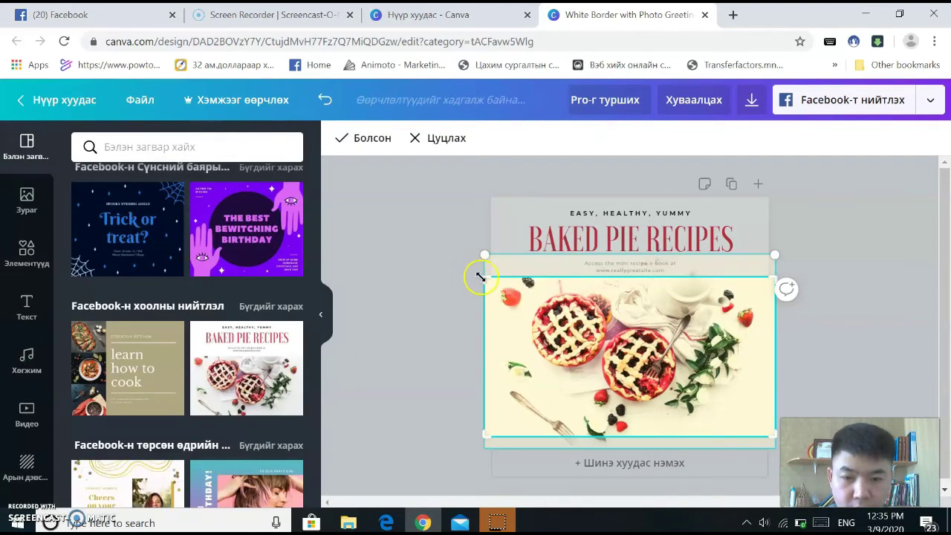
{"action": "left_click_drag", "start_coordinate": [484, 277], "coordinate": [527, 285]}
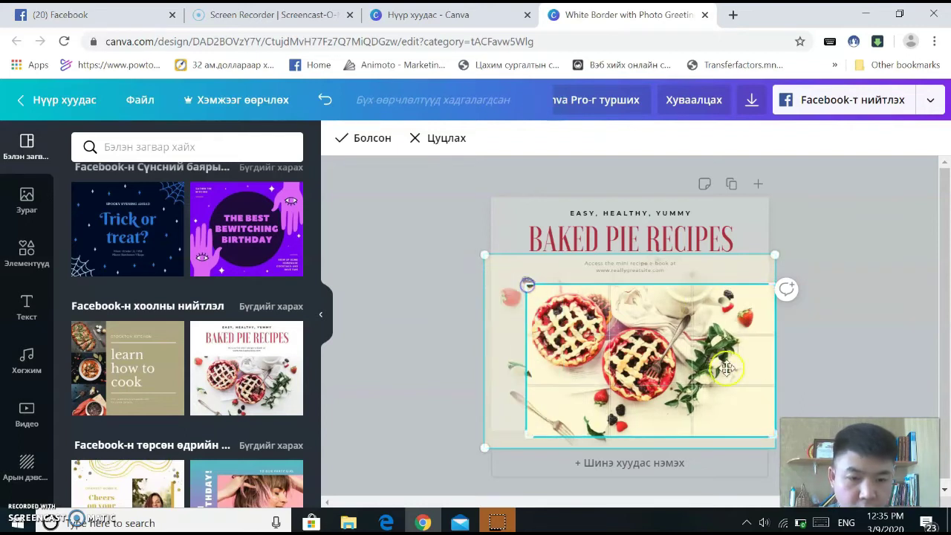
{"action": "left_click_drag", "start_coordinate": [761, 428], "coordinate": [707, 409]}
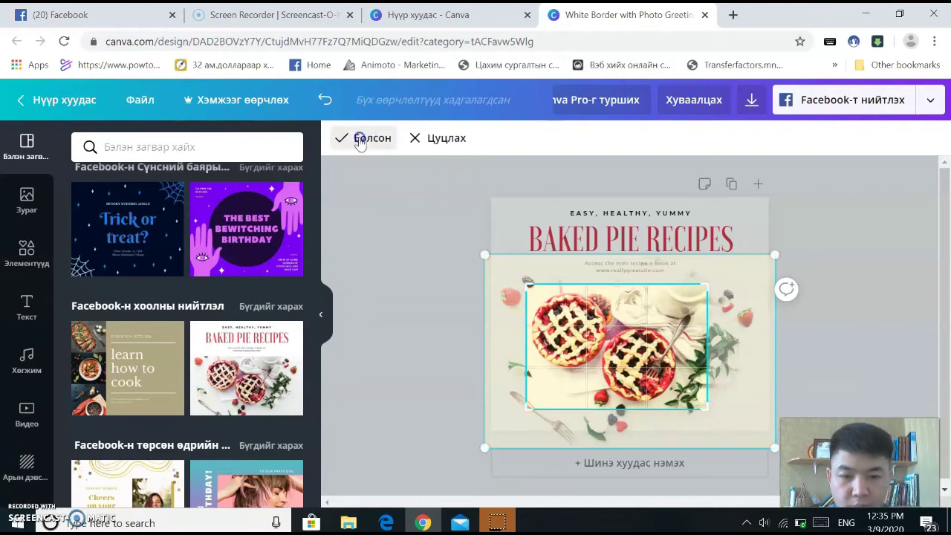
{"action": "left_click", "coordinate": [359, 139]}
Try the horizontal and vertical flips on the cropped pie photo and return it to its original orientation.
{"action": "left_click", "coordinate": [550, 139]}
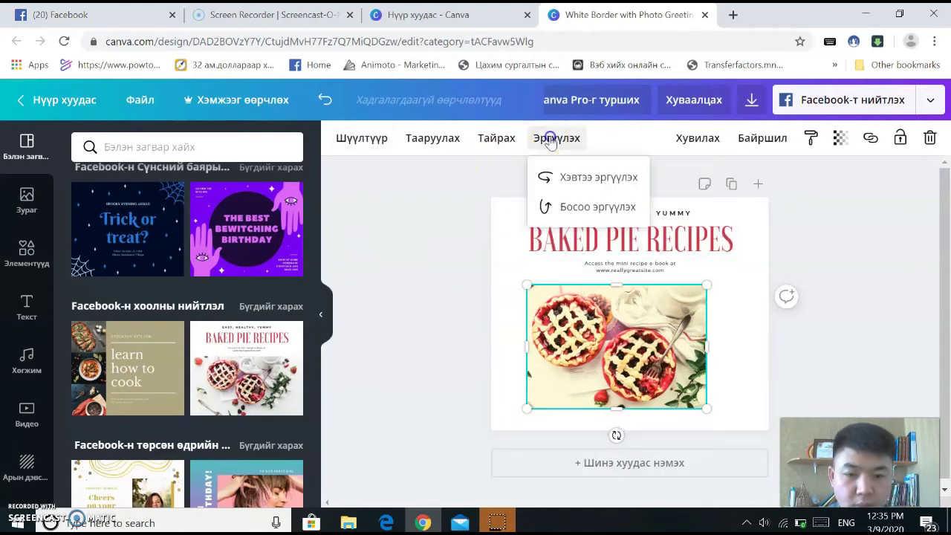
{"action": "left_click", "coordinate": [566, 179]}
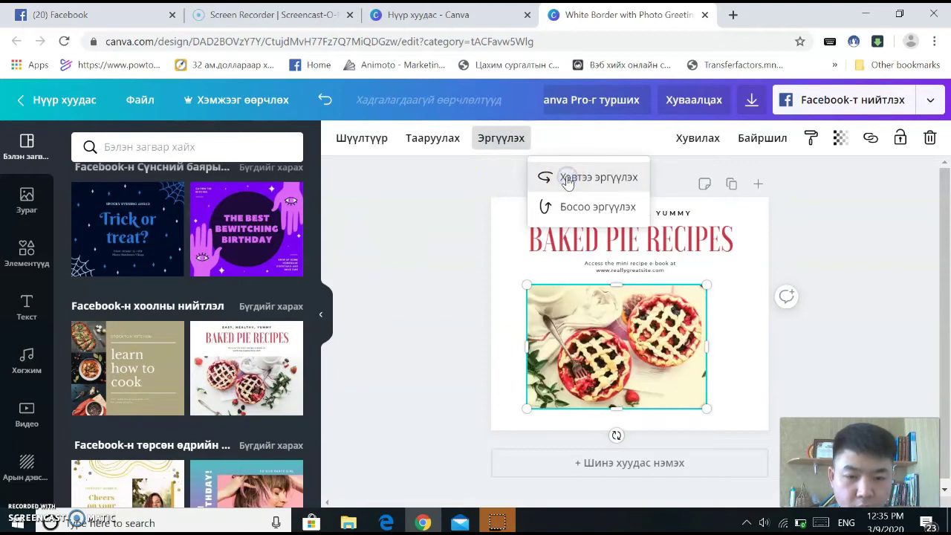
{"action": "left_click", "coordinate": [576, 212]}
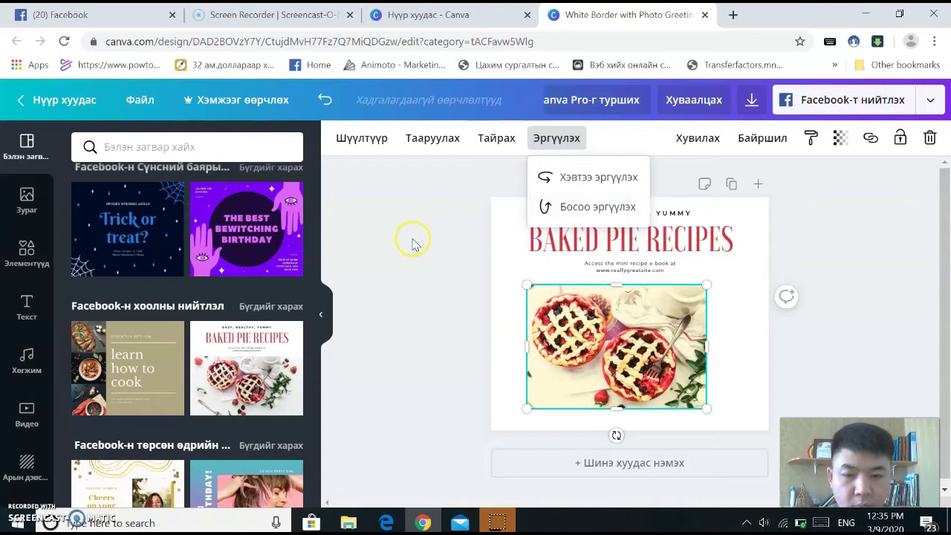
{"action": "key", "text": "Escape"}
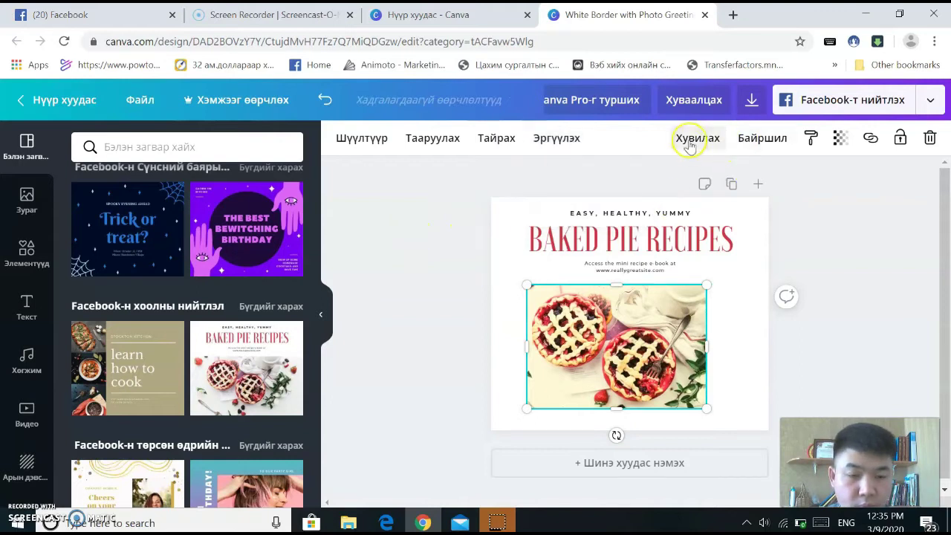
Duplicate the pie photo, move the copy down and to the right, and delete the copy.
{"action": "left_click", "coordinate": [690, 143]}
{"action": "left_click_drag", "start_coordinate": [635, 330], "coordinate": [669, 351]}
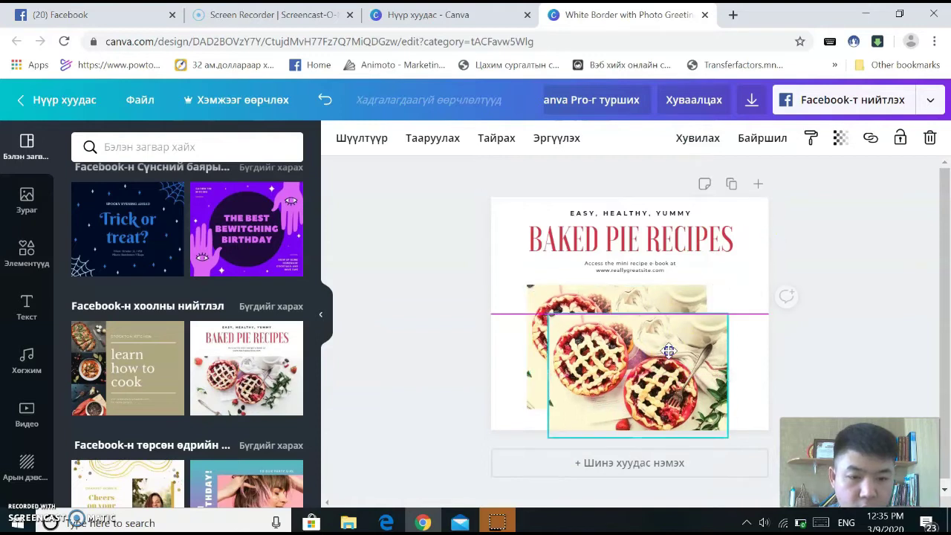
{"action": "left_click", "coordinate": [932, 140]}
{"action": "left_click", "coordinate": [626, 327]}
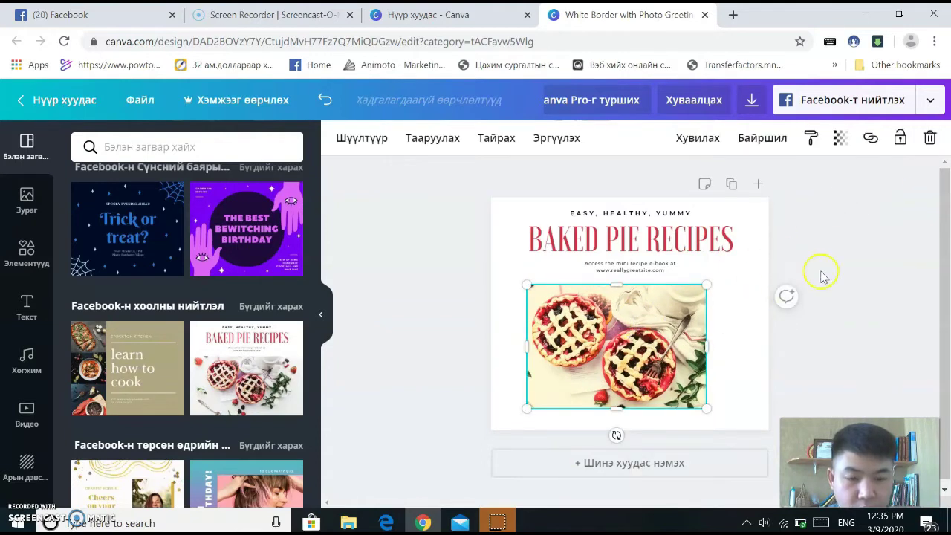
Try the left, top and bottom page alignments on the pie photo, and align it to the page's centre and middle.
{"action": "left_click_drag", "start_coordinate": [579, 334], "coordinate": [582, 335]}
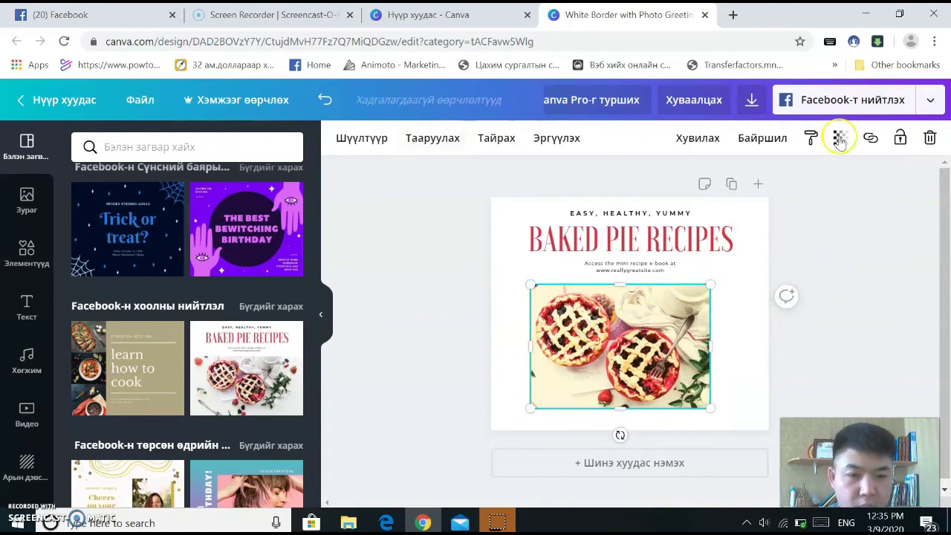
{"action": "left_click", "coordinate": [779, 146]}
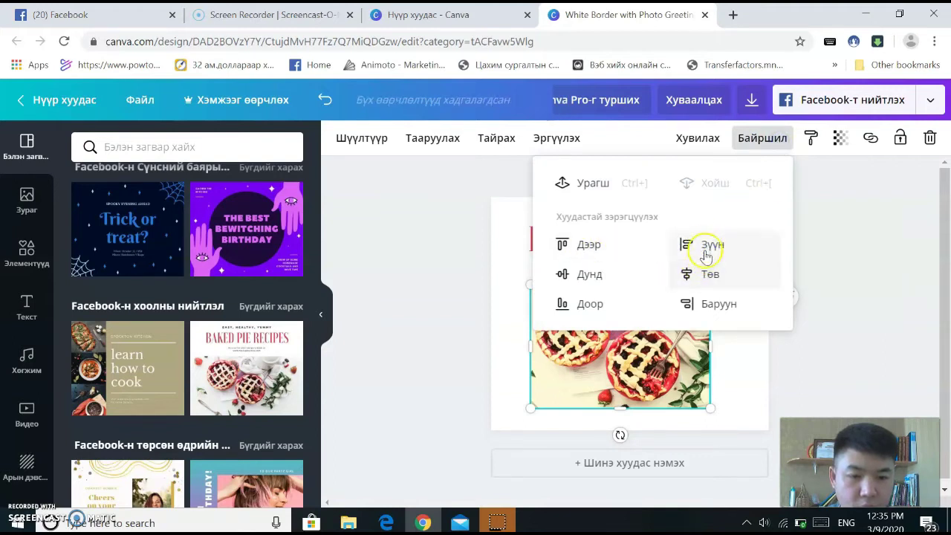
{"action": "left_click", "coordinate": [706, 247]}
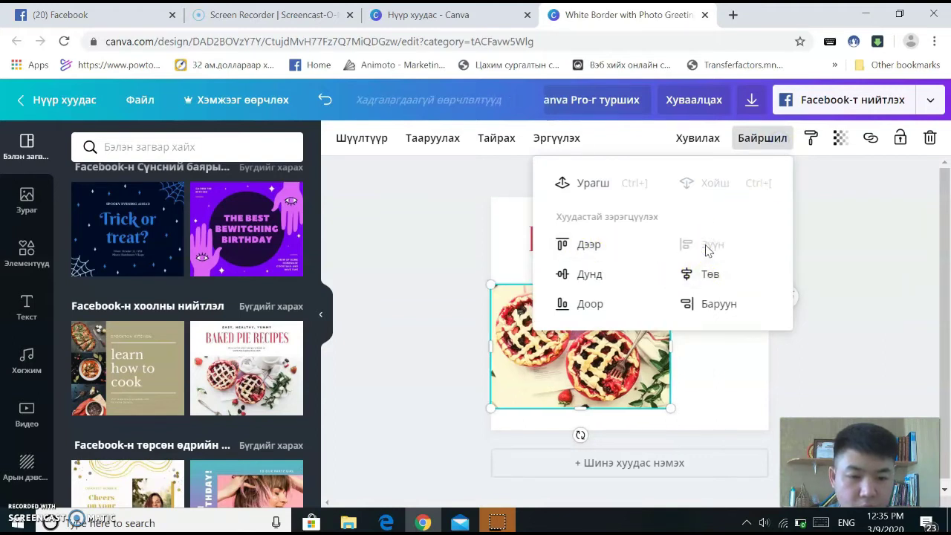
{"action": "left_click", "coordinate": [579, 248]}
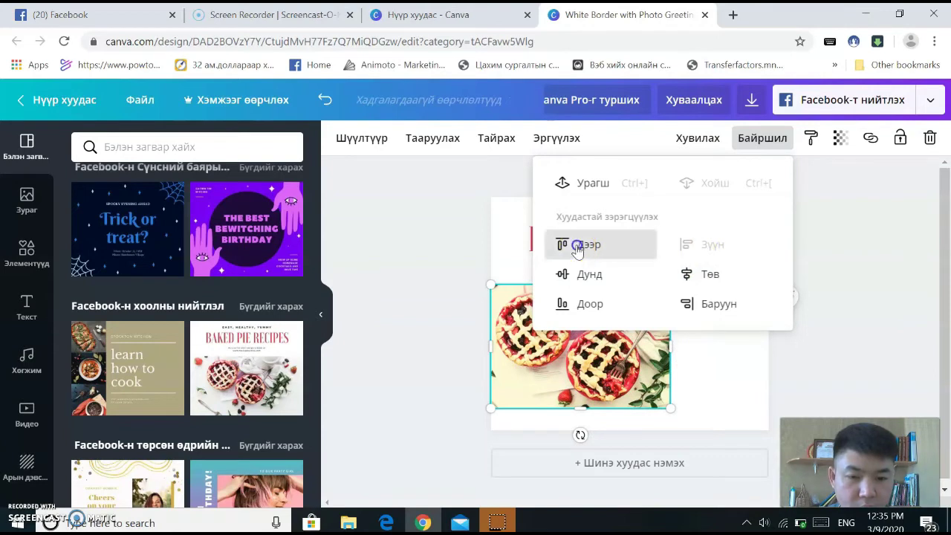
{"action": "left_click", "coordinate": [712, 277]}
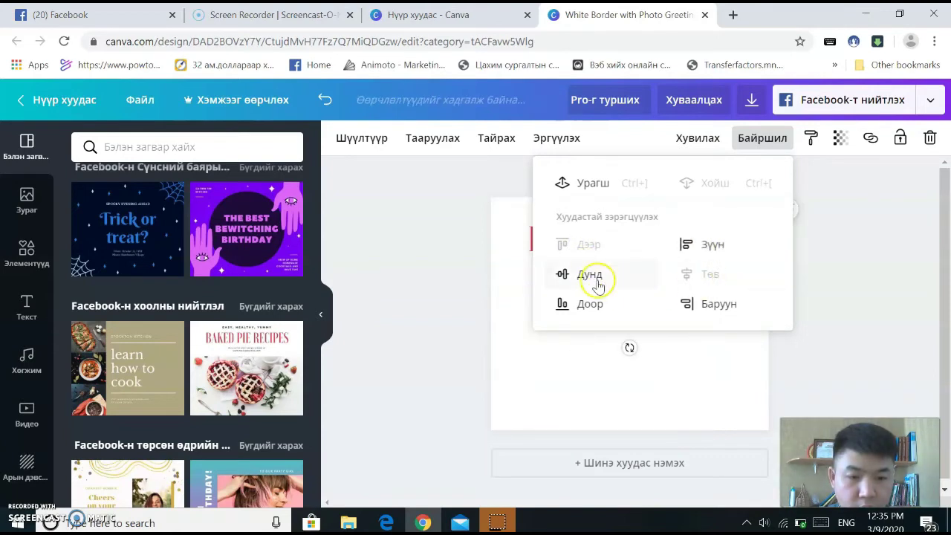
{"action": "left_click", "coordinate": [591, 276]}
{"action": "left_click", "coordinate": [589, 303]}
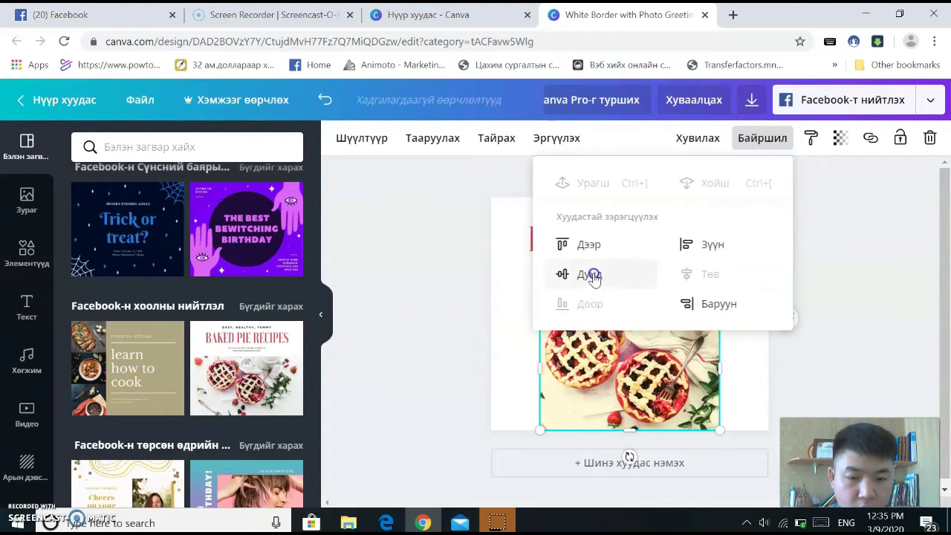
{"action": "left_click", "coordinate": [592, 277]}
{"action": "left_click", "coordinate": [436, 231]}
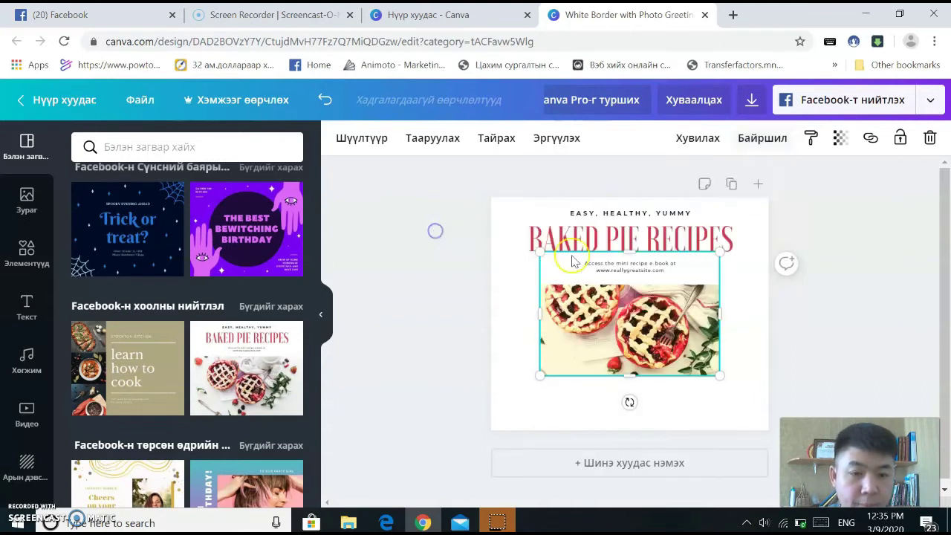
Move the heading text group slightly down and left, and place the pie photo directly below it.
{"action": "left_click", "coordinate": [841, 136]}
{"action": "left_click", "coordinate": [809, 138]}
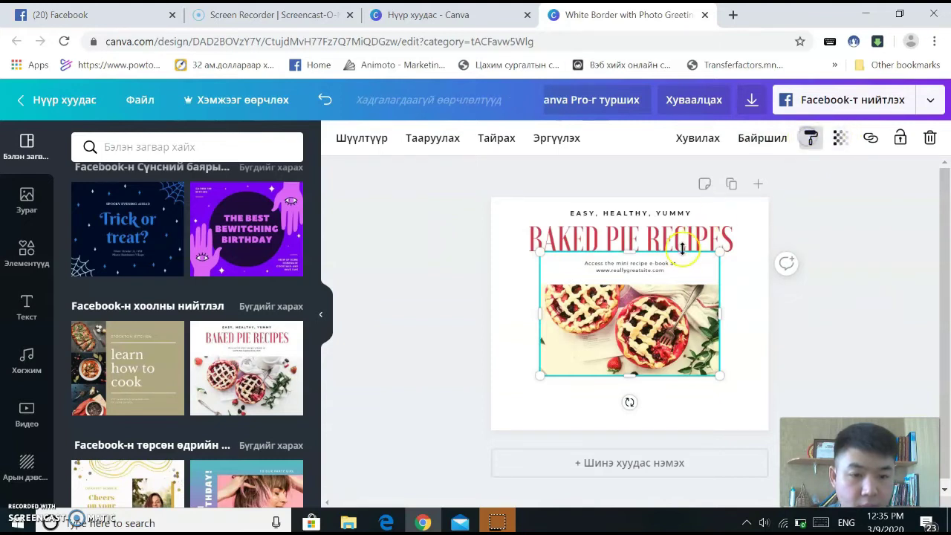
{"action": "mouse_move", "coordinate": [671, 262]}
{"action": "left_mouse_down"}
{"action": "mouse_move", "coordinate": [660, 297]}
{"action": "mouse_move", "coordinate": [658, 273]}
{"action": "left_mouse_up"}
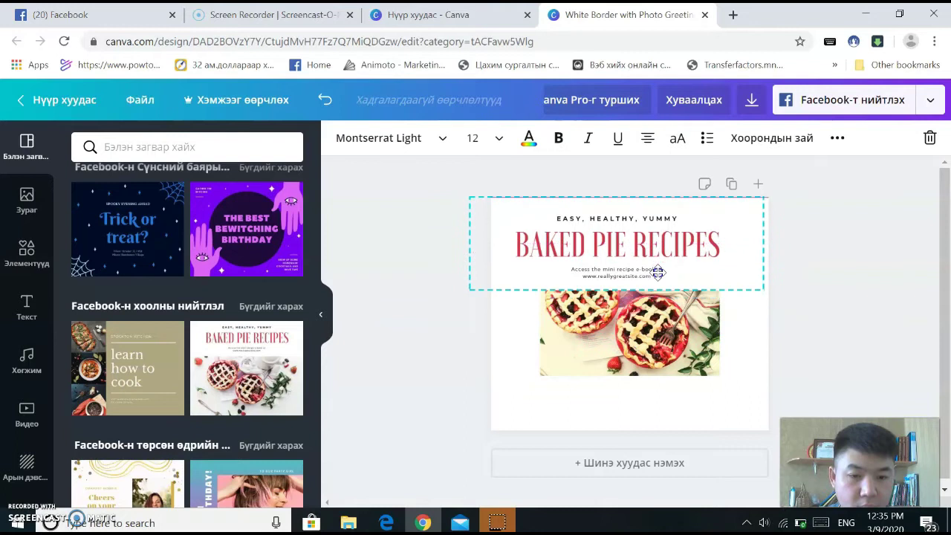
{"action": "left_click_drag", "start_coordinate": [662, 314], "coordinate": [638, 358]}
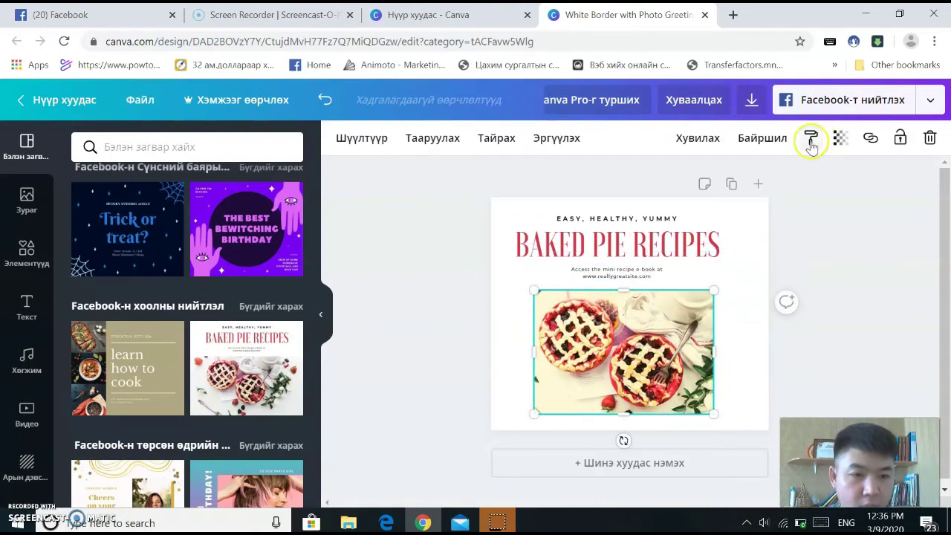
Try out the pie photo's transparency setting and return it to 100.
{"action": "left_click", "coordinate": [839, 140]}
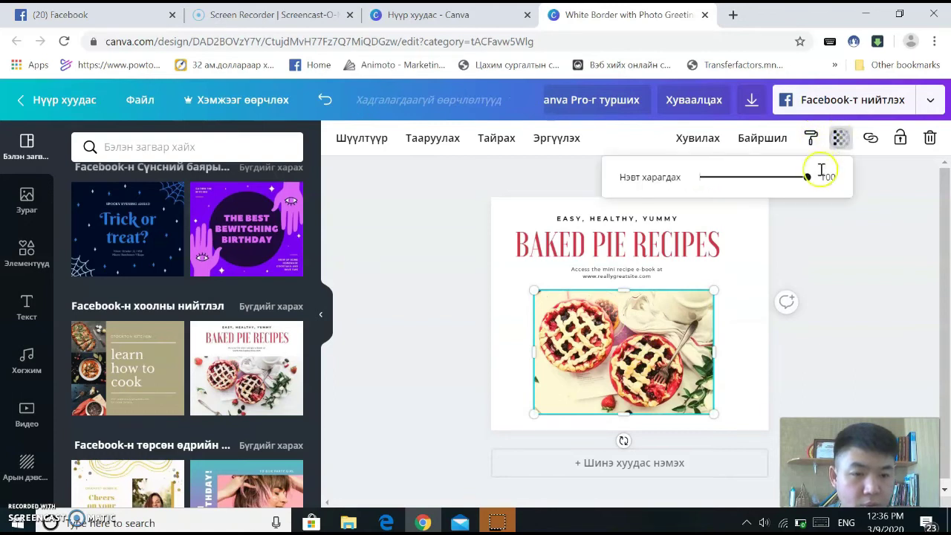
{"action": "left_click_drag", "start_coordinate": [809, 178], "coordinate": [829, 187]}
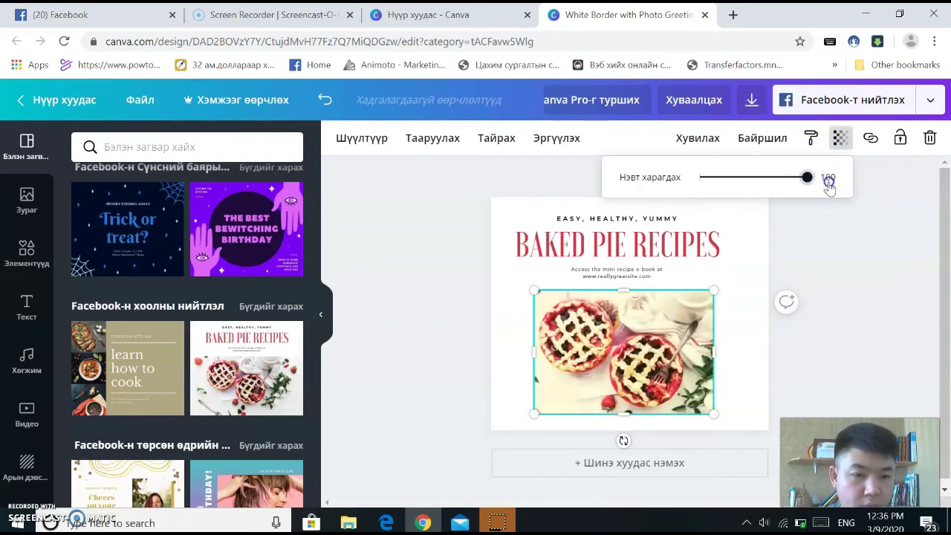
{"action": "left_click", "coordinate": [888, 180]}
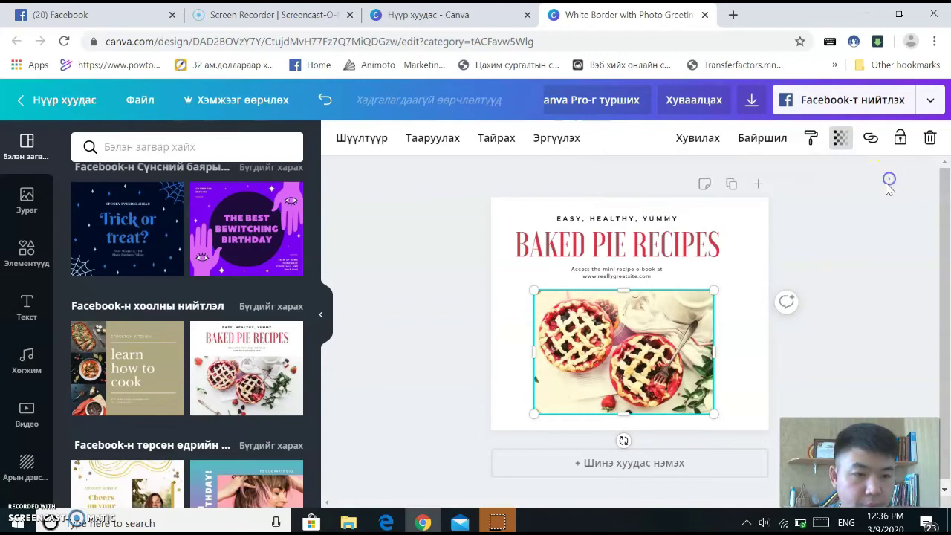
Delete the pie photo from the page, undo the deletion and reselect the photo.
{"action": "left_click", "coordinate": [931, 139]}
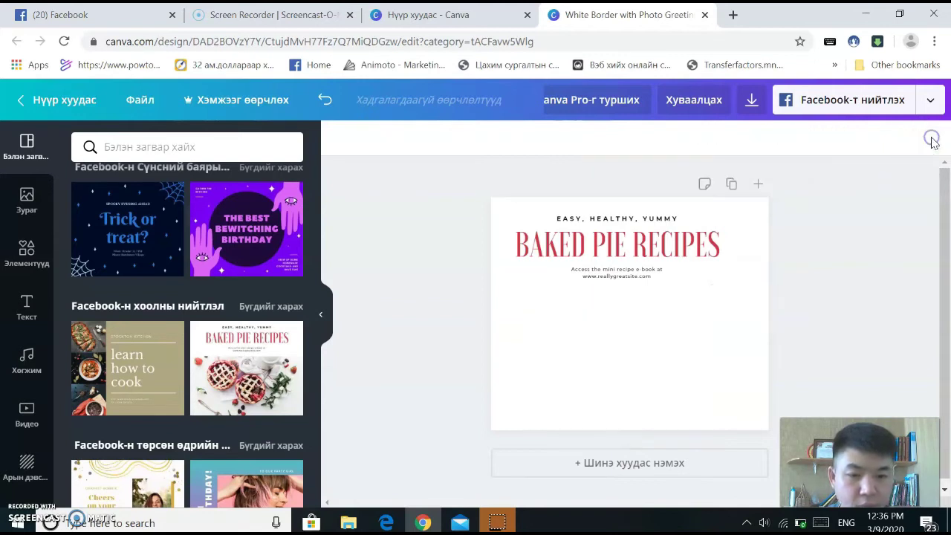
{"action": "left_click", "coordinate": [325, 101]}
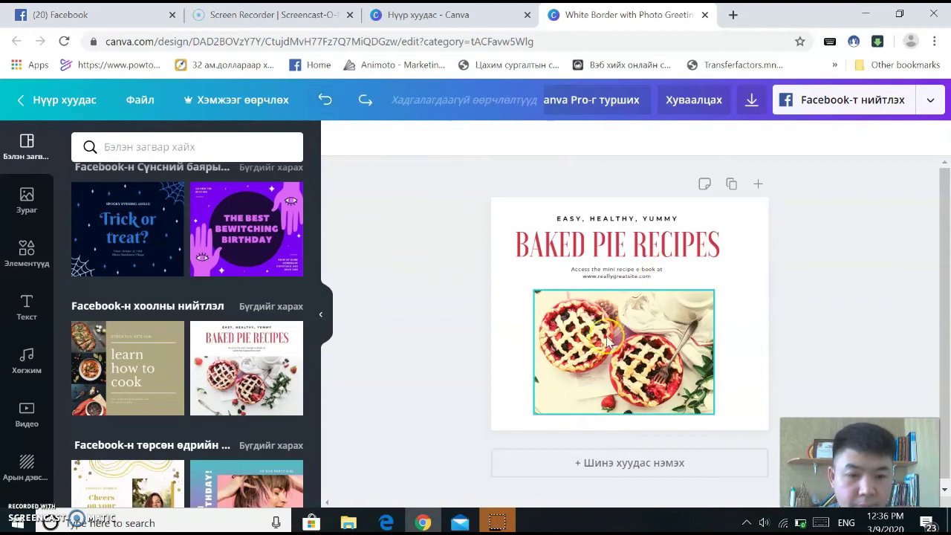
{"action": "left_click", "coordinate": [621, 247]}
{"action": "left_click", "coordinate": [594, 319]}
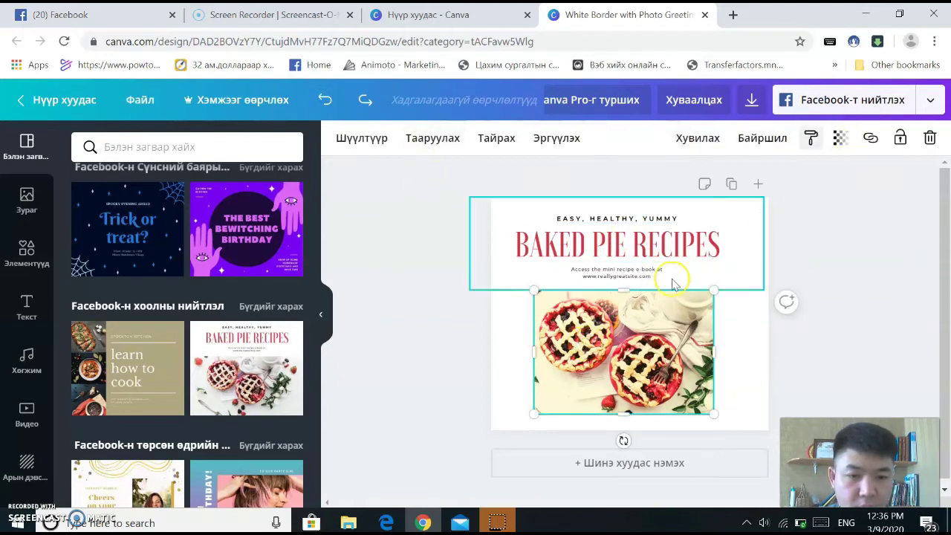
Browse the available fonts for the BAKED PIE RECIPES heading.
{"action": "left_click", "coordinate": [635, 252]}
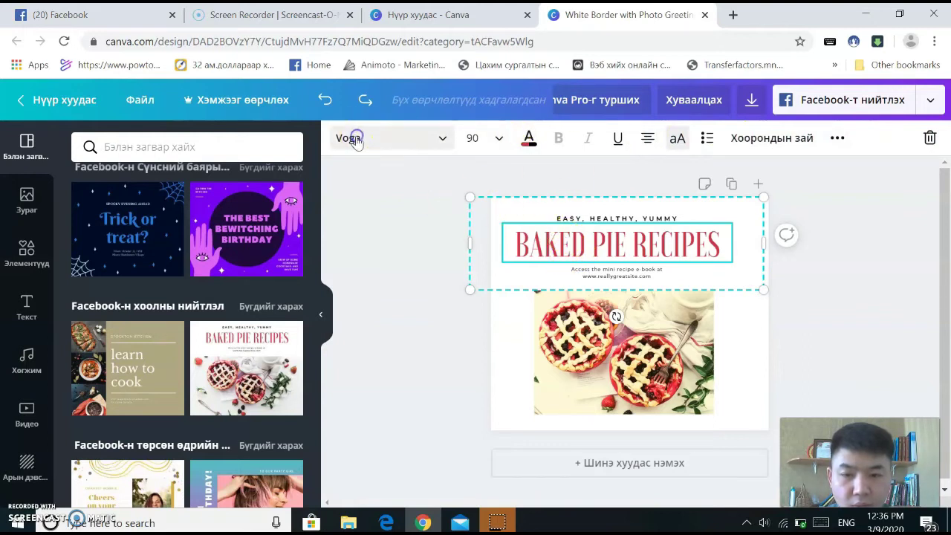
{"action": "left_click", "coordinate": [413, 135]}
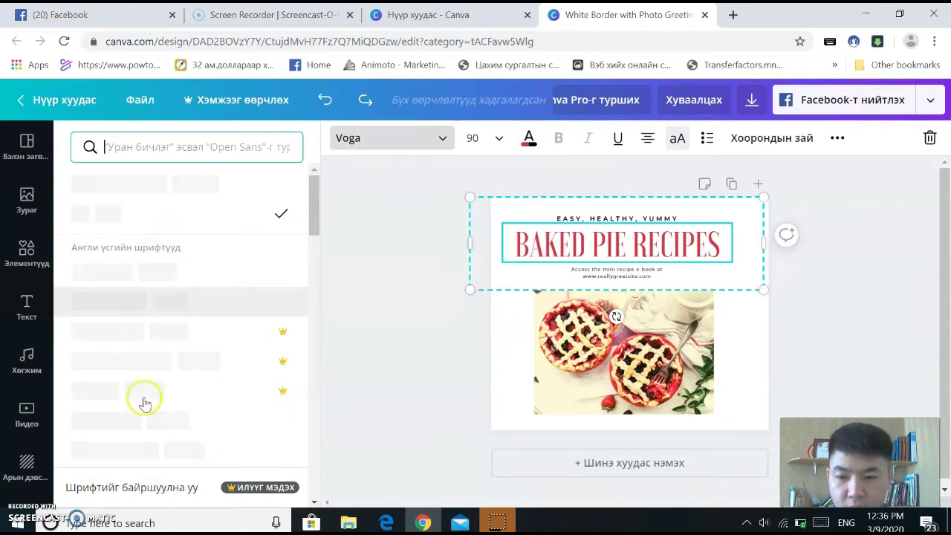
{"action": "scroll", "coordinate": [148, 293], "scroll_direction": "down", "scroll_amount": 5}
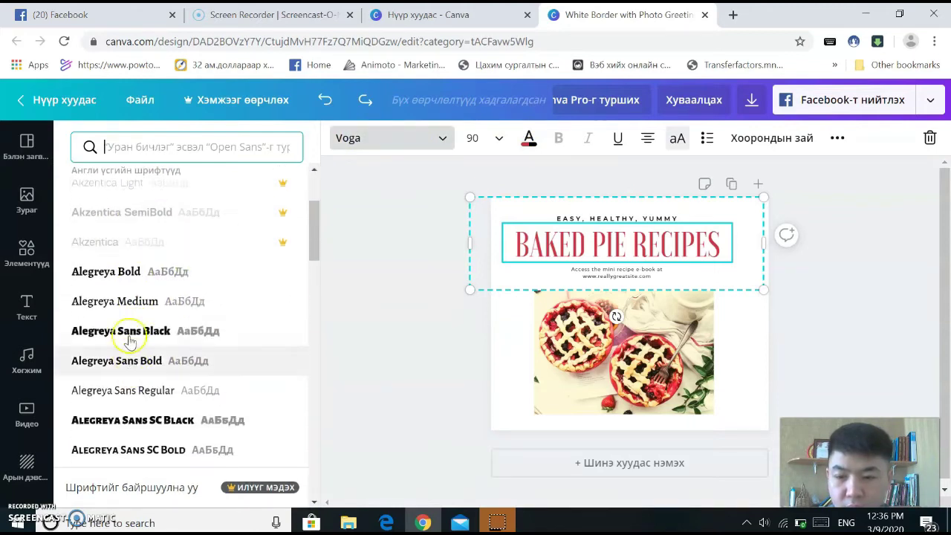
{"action": "scroll", "coordinate": [130, 339], "scroll_direction": "down", "scroll_amount": 10}
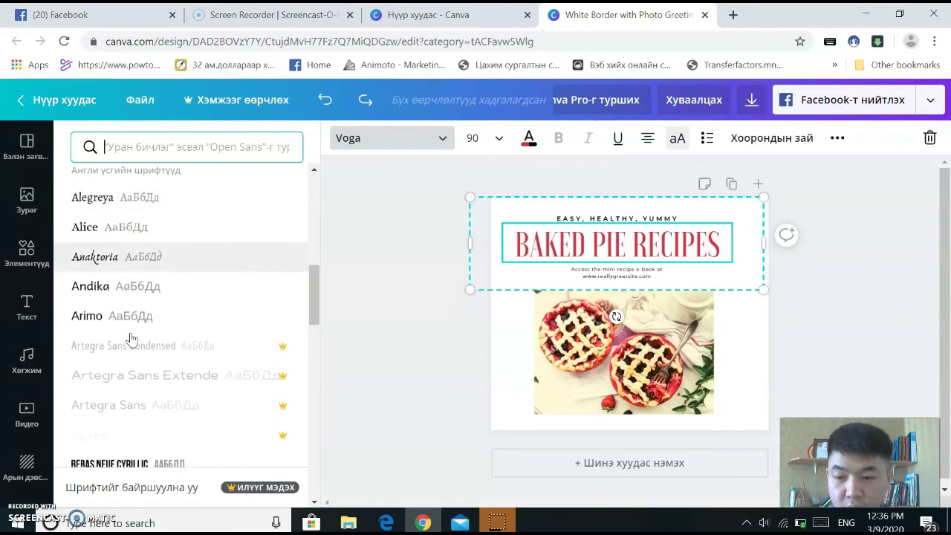
{"action": "scroll", "coordinate": [131, 339], "scroll_direction": "down", "scroll_amount": 5}
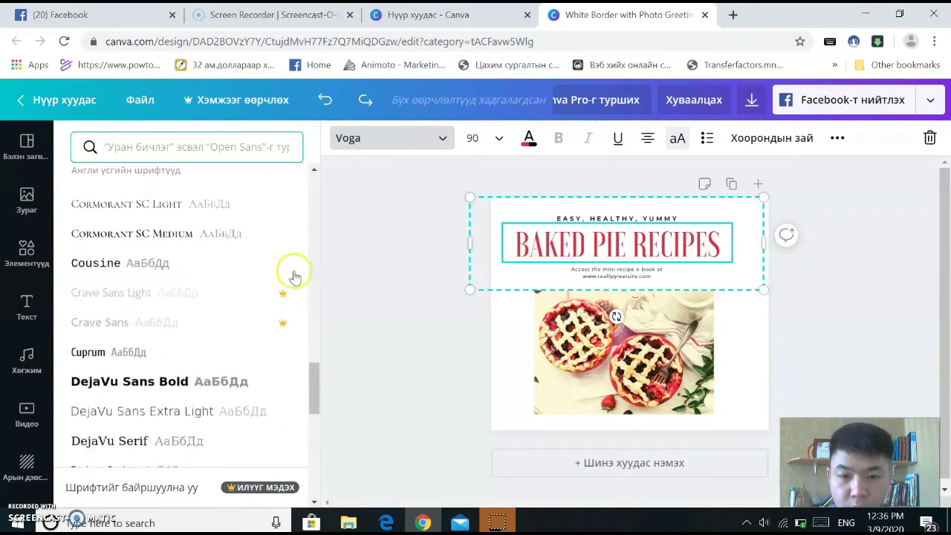
Try font sizes 10 and 21 on the BAKED PIE RECIPES heading, and set its size to 120.
{"action": "left_click", "coordinate": [473, 141]}
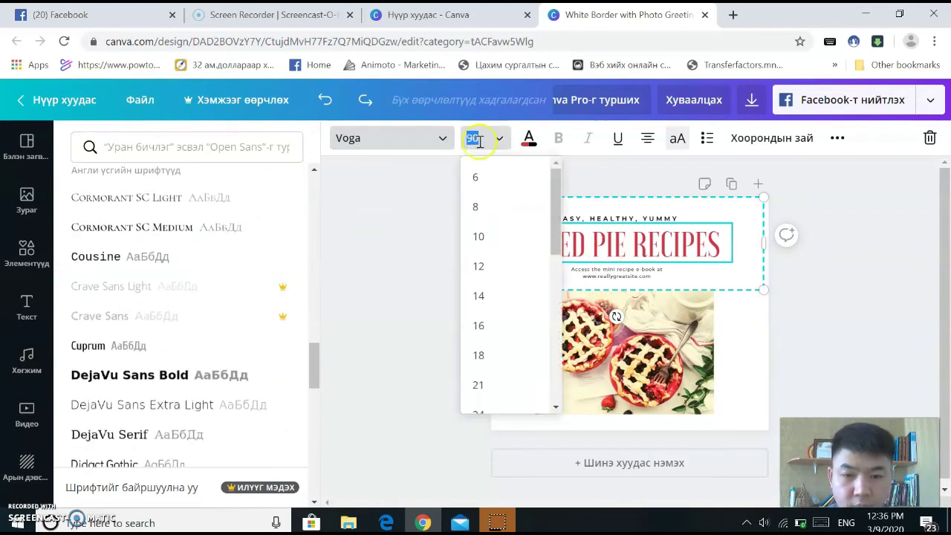
{"action": "left_click_drag", "start_coordinate": [552, 233], "coordinate": [556, 401]}
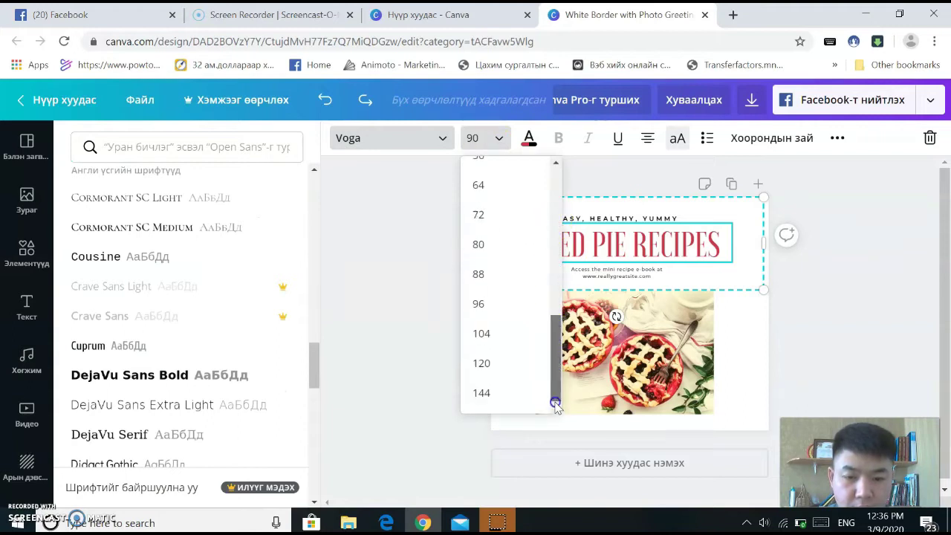
{"action": "double_click", "coordinate": [613, 241]}
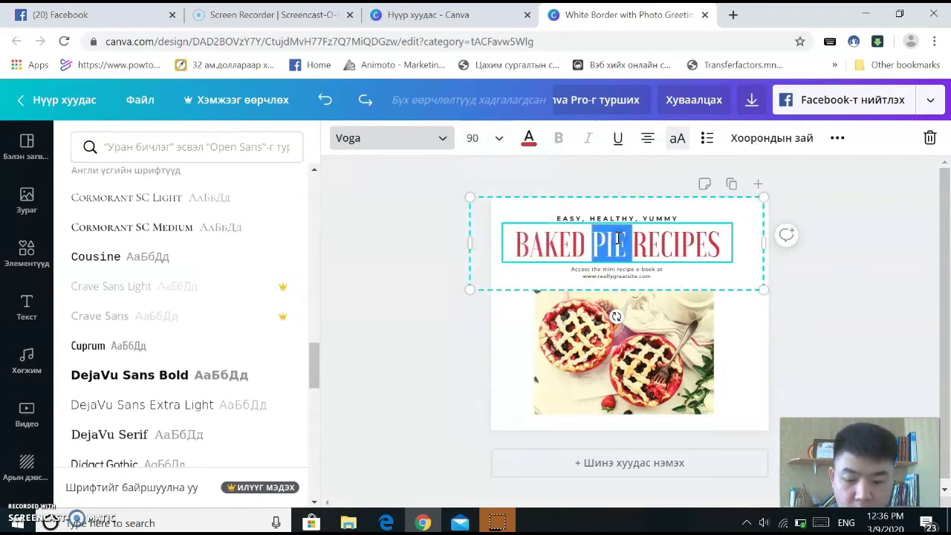
{"action": "triple_click", "coordinate": [617, 238]}
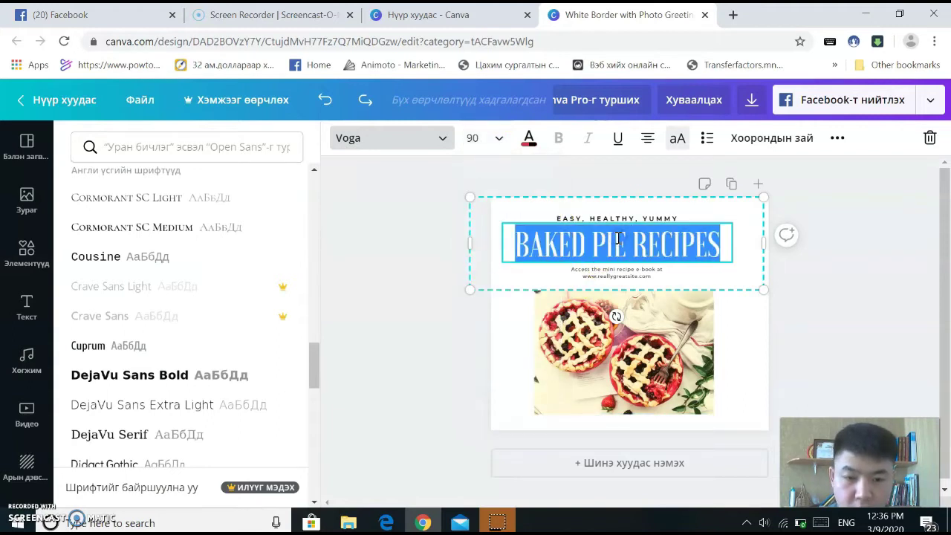
{"action": "left_click", "coordinate": [480, 138]}
{"action": "left_click", "coordinate": [479, 237]}
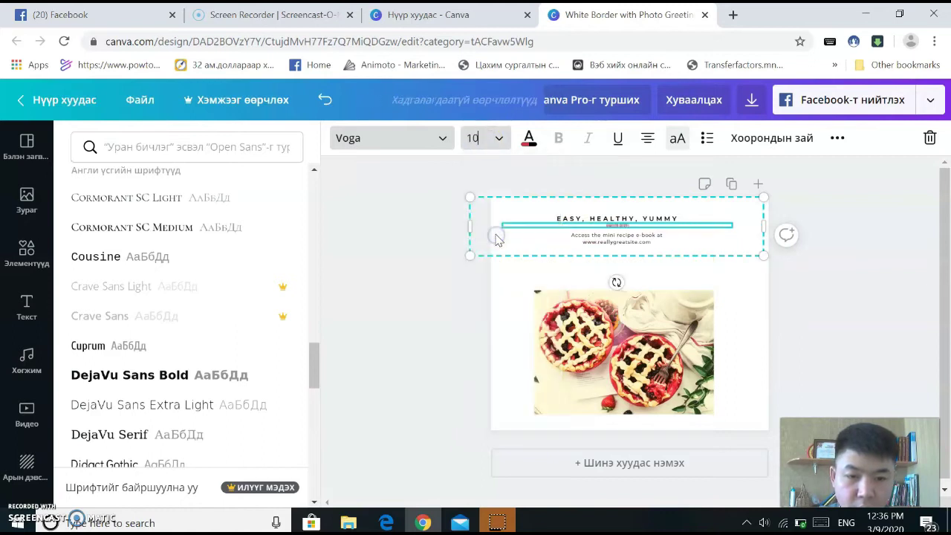
{"action": "left_click", "coordinate": [482, 138]}
{"action": "left_click", "coordinate": [480, 385]}
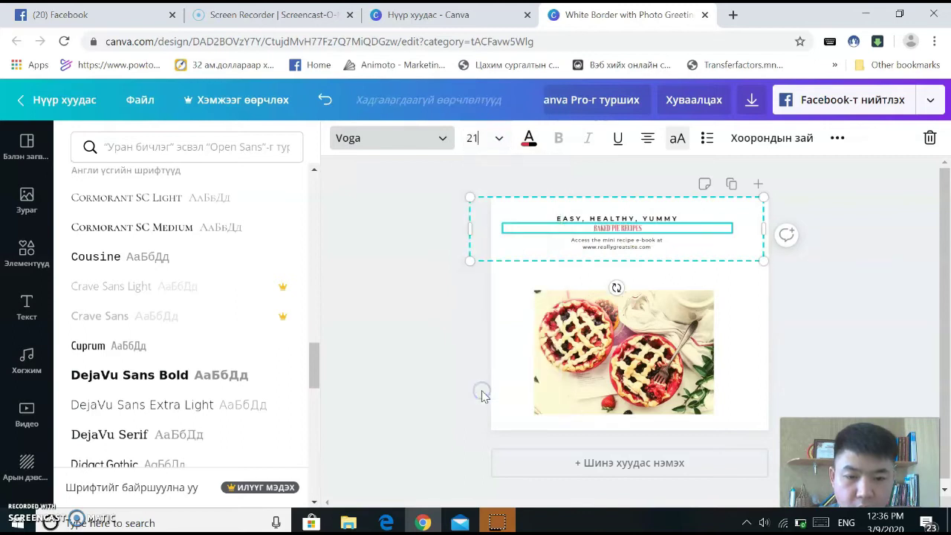
{"action": "left_click", "coordinate": [487, 139]}
{"action": "scroll", "coordinate": [487, 379], "scroll_direction": "down", "scroll_amount": 5}
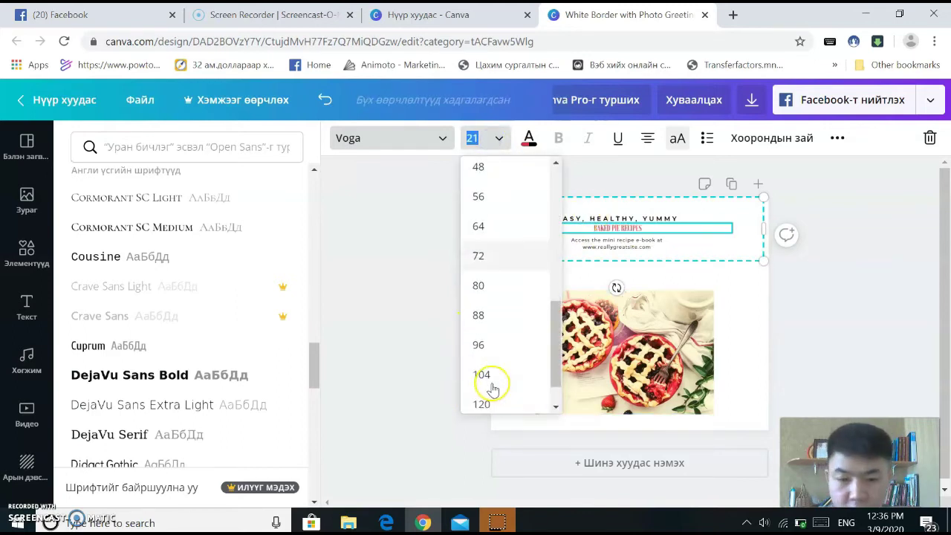
{"action": "left_click", "coordinate": [487, 365]}
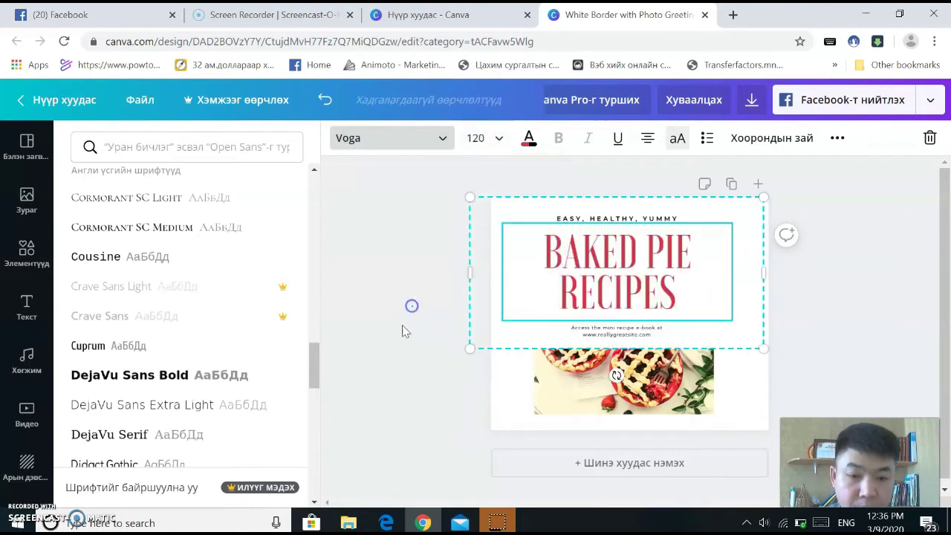
Try the document colours white and black on the heading text, and return it to the template's crimson red.
{"action": "left_click", "coordinate": [563, 220]}
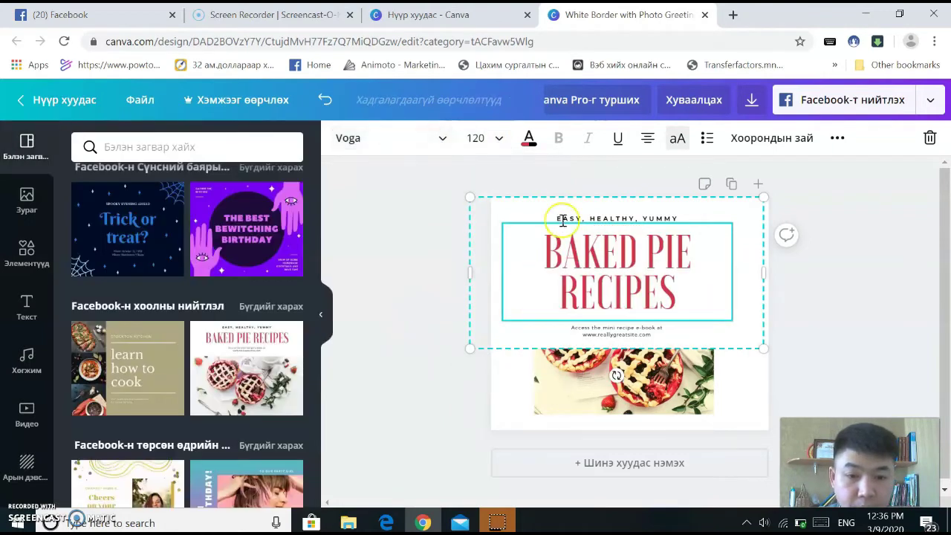
{"action": "left_click", "coordinate": [527, 139]}
{"action": "left_click", "coordinate": [122, 288]}
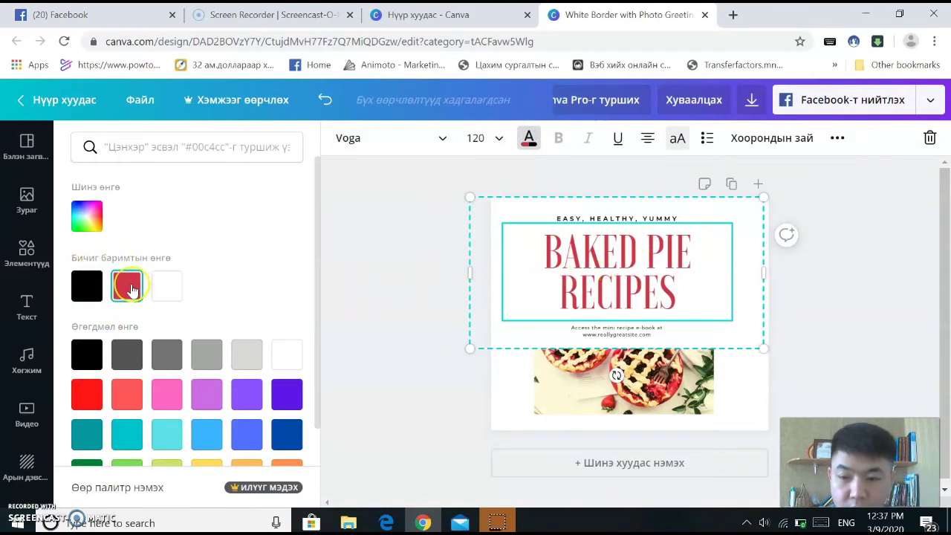
{"action": "left_click", "coordinate": [167, 288]}
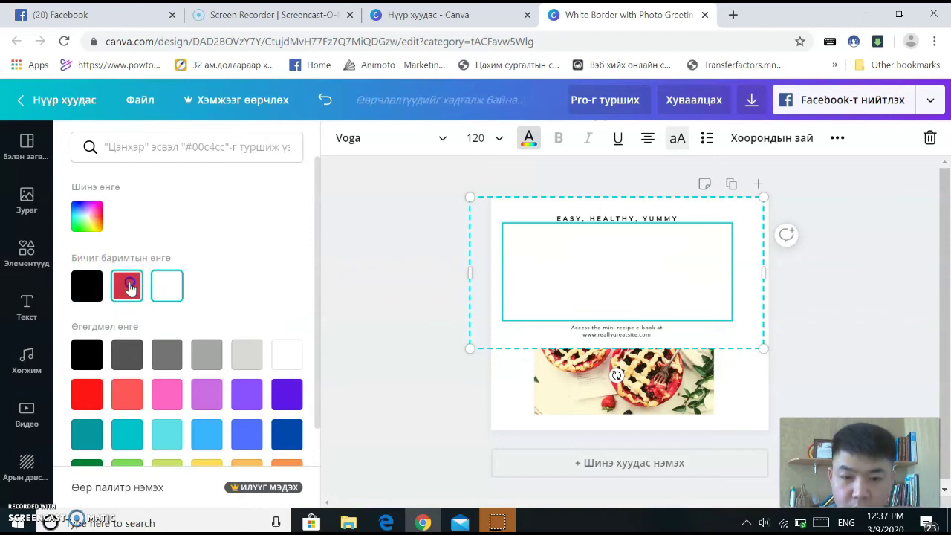
{"action": "left_click", "coordinate": [125, 286]}
{"action": "left_click", "coordinate": [83, 288]}
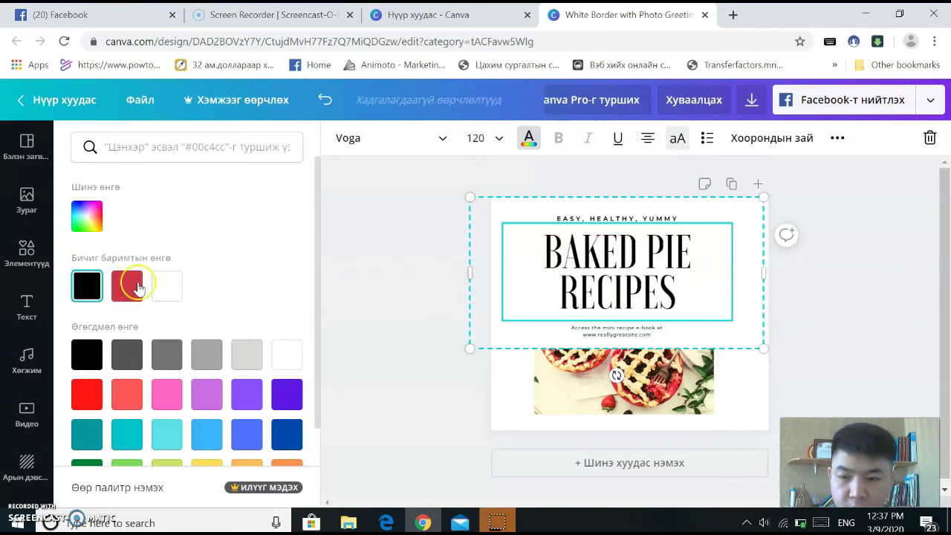
{"action": "left_click", "coordinate": [136, 286]}
Try several default palette colours on the heading, including blue and yellow, and set its text colour to bright red.
{"action": "left_click", "coordinate": [127, 353]}
{"action": "left_click", "coordinate": [168, 351]}
{"action": "left_click", "coordinate": [286, 394]}
{"action": "left_click", "coordinate": [289, 438]}
{"action": "left_click", "coordinate": [259, 439]}
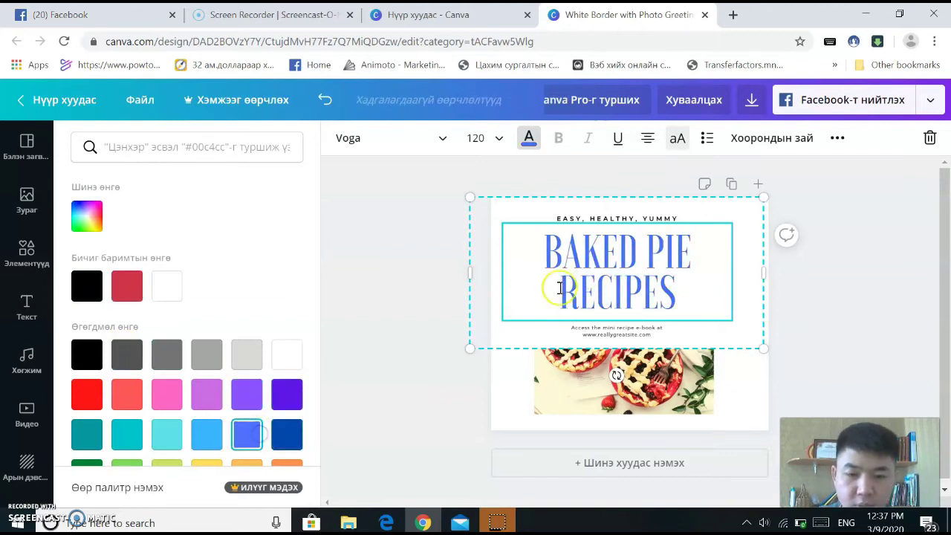
{"action": "scroll", "coordinate": [227, 427], "scroll_direction": "down", "scroll_amount": 1}
{"action": "left_click", "coordinate": [212, 437]}
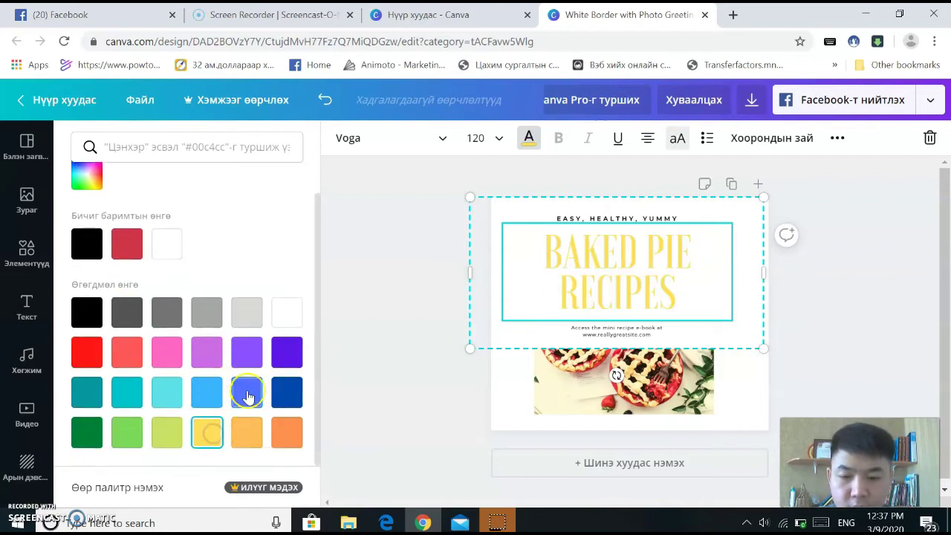
{"action": "left_click", "coordinate": [287, 432]}
{"action": "left_click", "coordinate": [86, 347]}
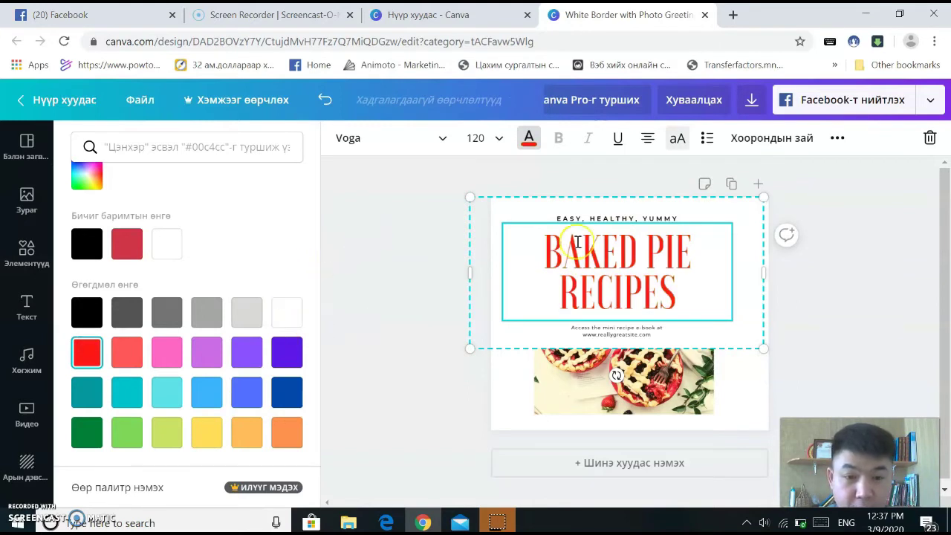
{"action": "left_click", "coordinate": [383, 227]}
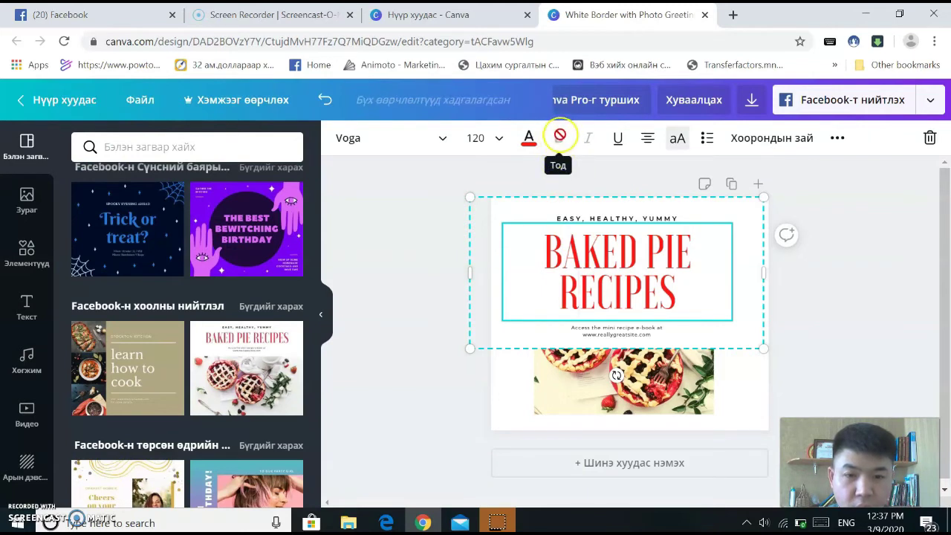
Select the full heading text and view its font list.
{"action": "double_click", "coordinate": [589, 268]}
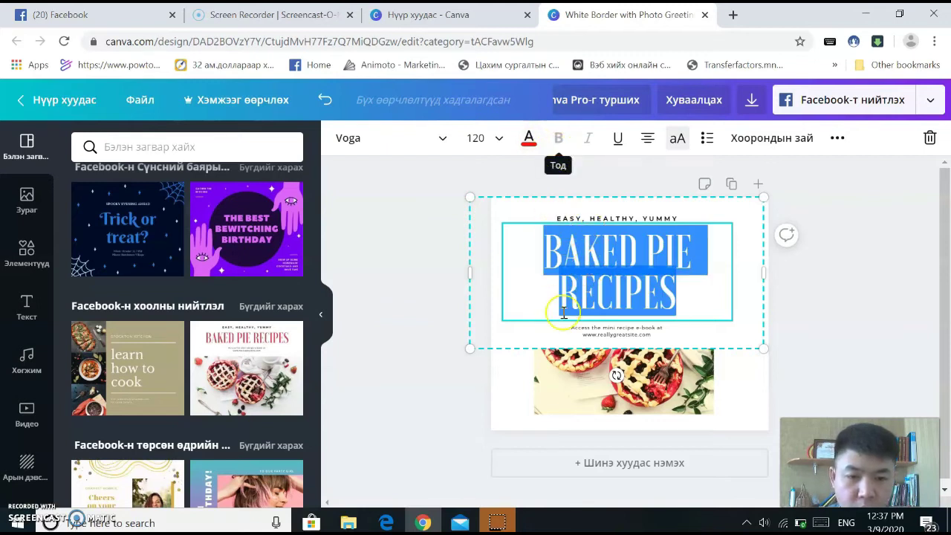
{"action": "left_click", "coordinate": [358, 147]}
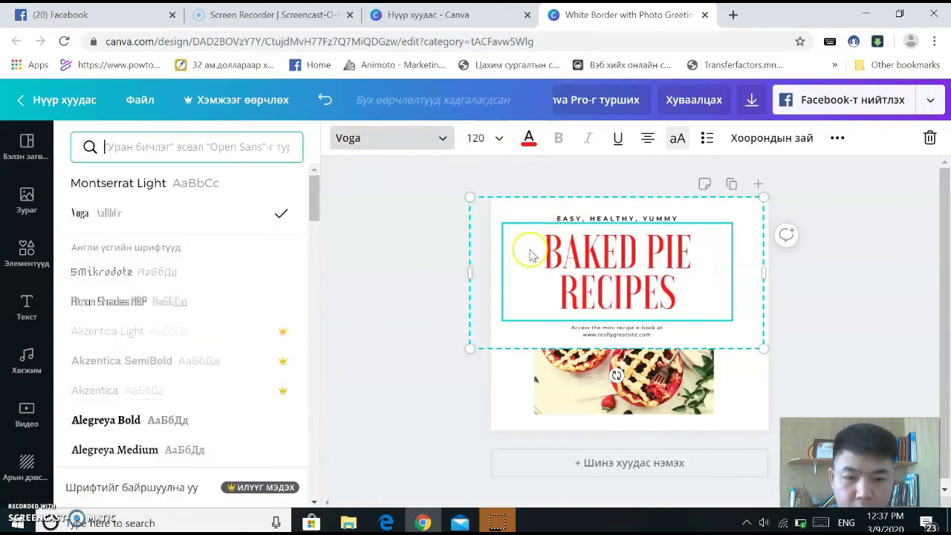
{"action": "left_click", "coordinate": [407, 233]}
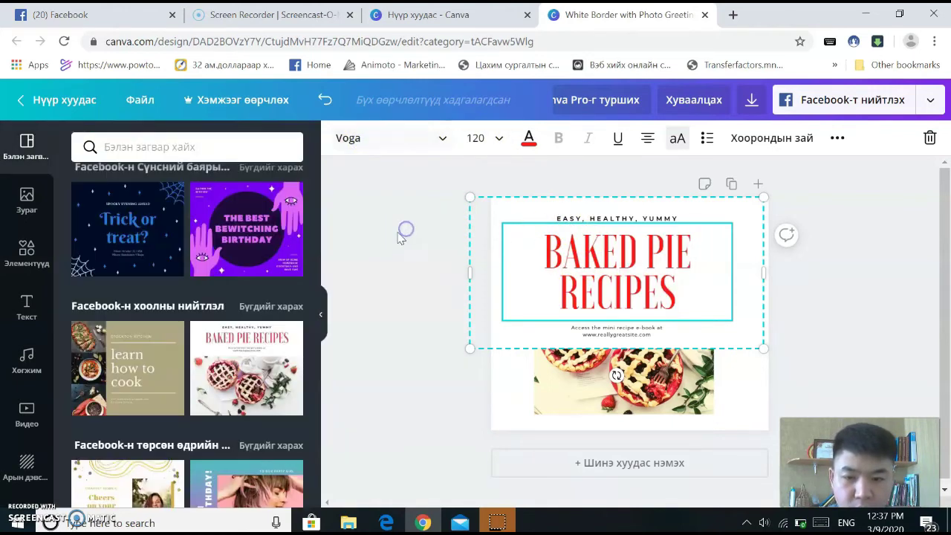
Make the small recipe e-book text below the heading bold and italic.
{"action": "left_click", "coordinate": [594, 334]}
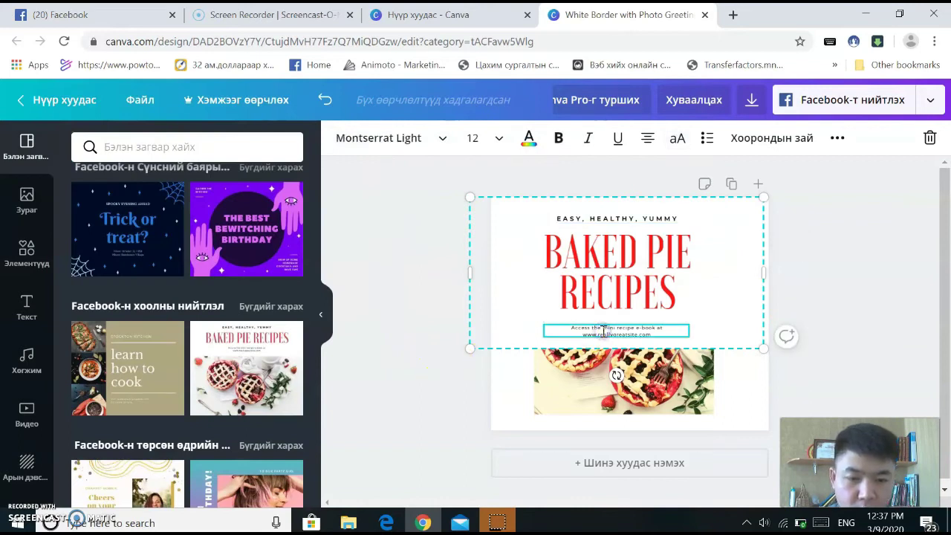
{"action": "double_click", "coordinate": [604, 333]}
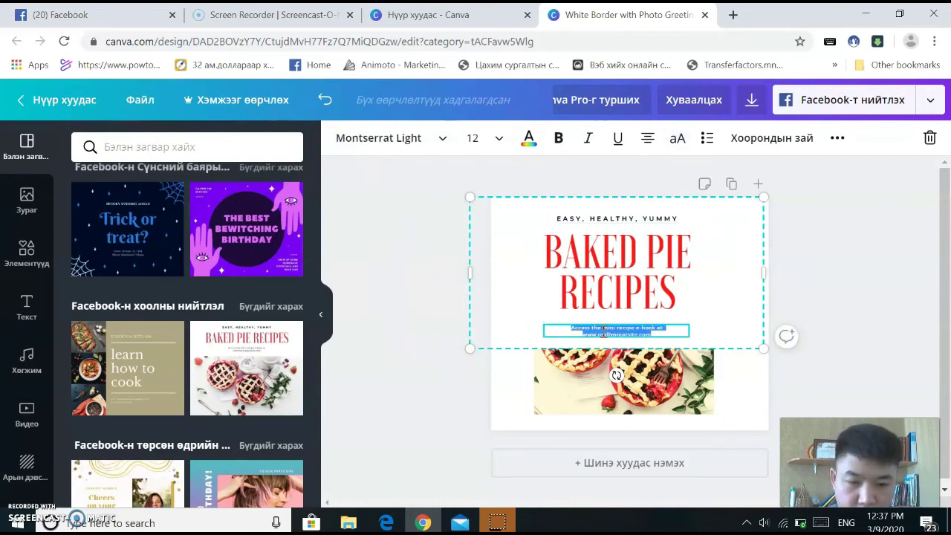
{"action": "left_click", "coordinate": [559, 140]}
{"action": "left_click", "coordinate": [588, 140]}
Check whether bold and italic are available for the large heading text, and deselect it.
{"action": "left_click", "coordinate": [602, 300]}
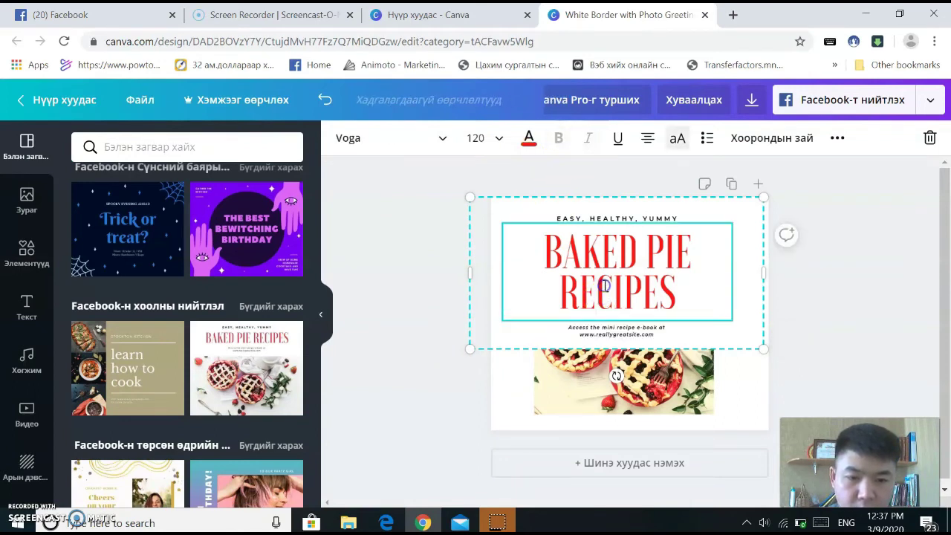
{"action": "double_click", "coordinate": [606, 286]}
{"action": "left_click_drag", "start_coordinate": [606, 286], "coordinate": [580, 208]}
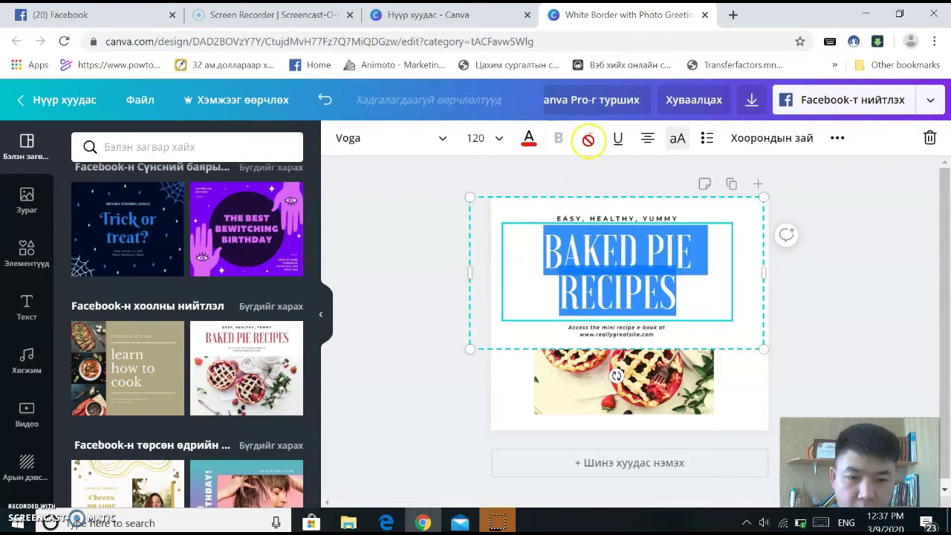
{"action": "left_click", "coordinate": [396, 254]}
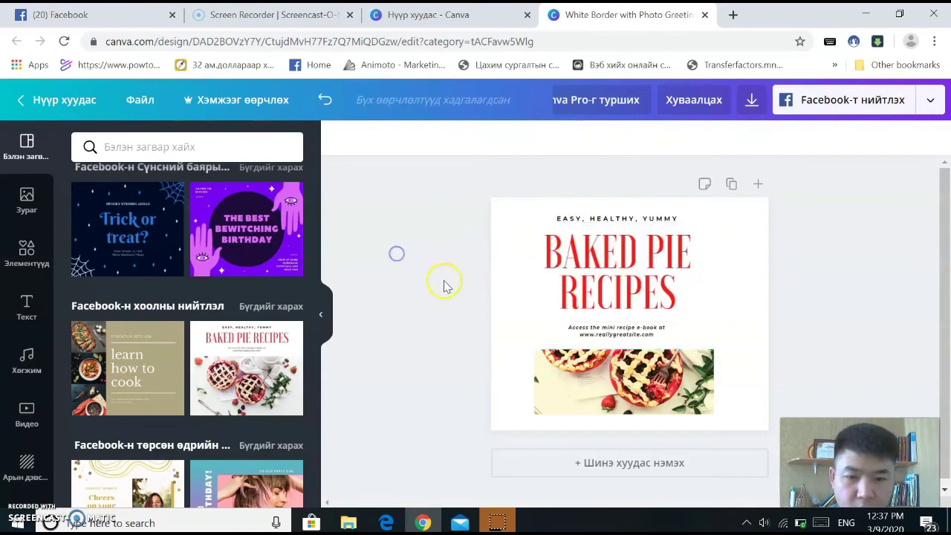
Cycle the large heading through its text alignments, including left, and return it to centred.
{"action": "left_click", "coordinate": [593, 277]}
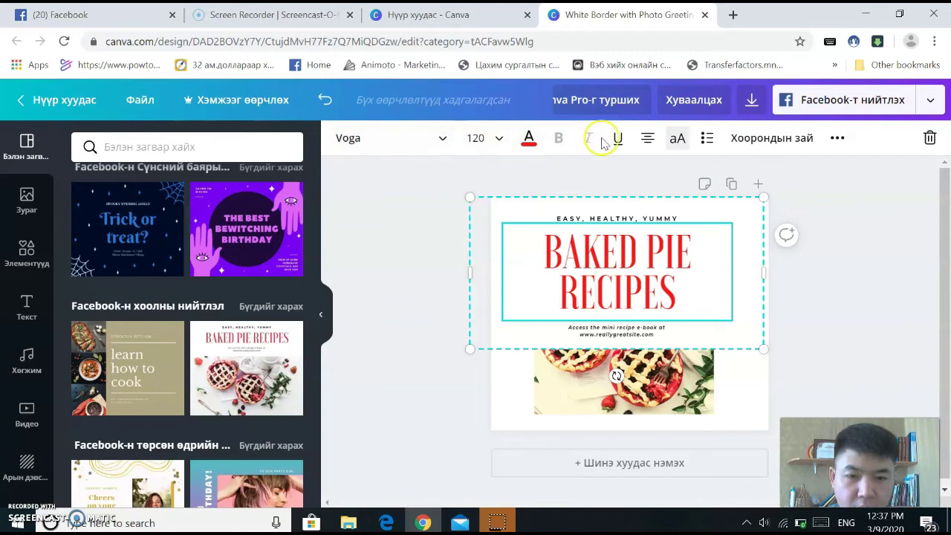
{"action": "left_click", "coordinate": [650, 138]}
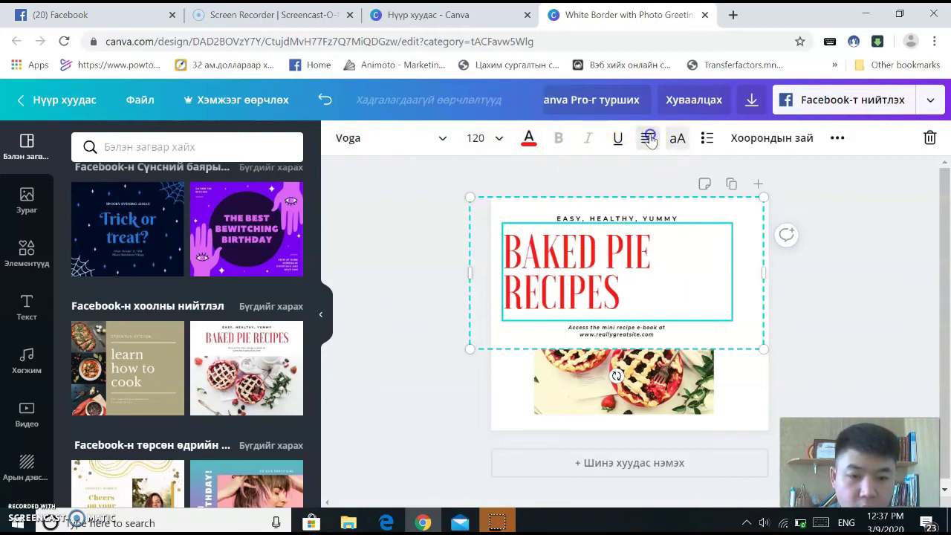
{"action": "left_click", "coordinate": [649, 139]}
{"action": "left_click", "coordinate": [649, 138]}
{"action": "left_click", "coordinate": [649, 138]}
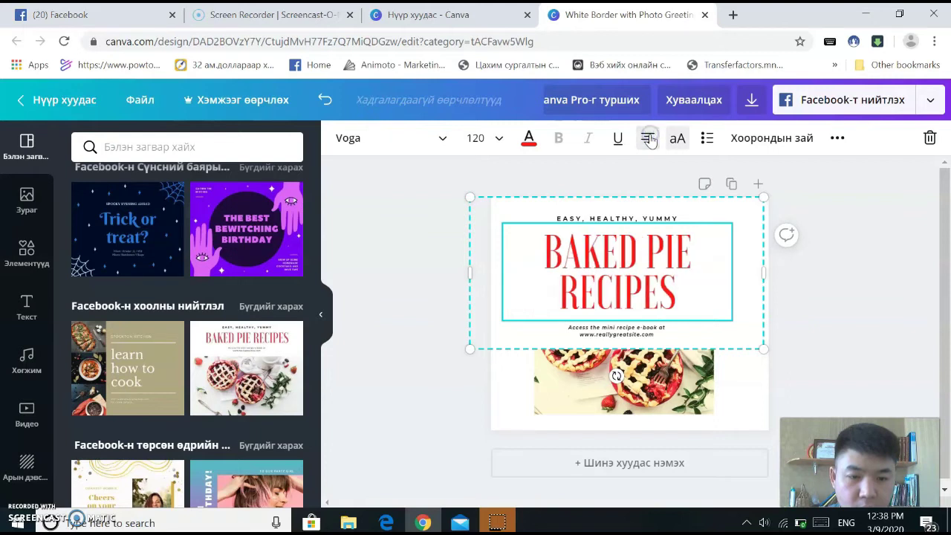
Toggle the heading's uppercase setting off and back on, and try out its list formatting.
{"action": "left_click", "coordinate": [677, 137]}
{"action": "left_click", "coordinate": [674, 144]}
{"action": "left_click", "coordinate": [674, 144]}
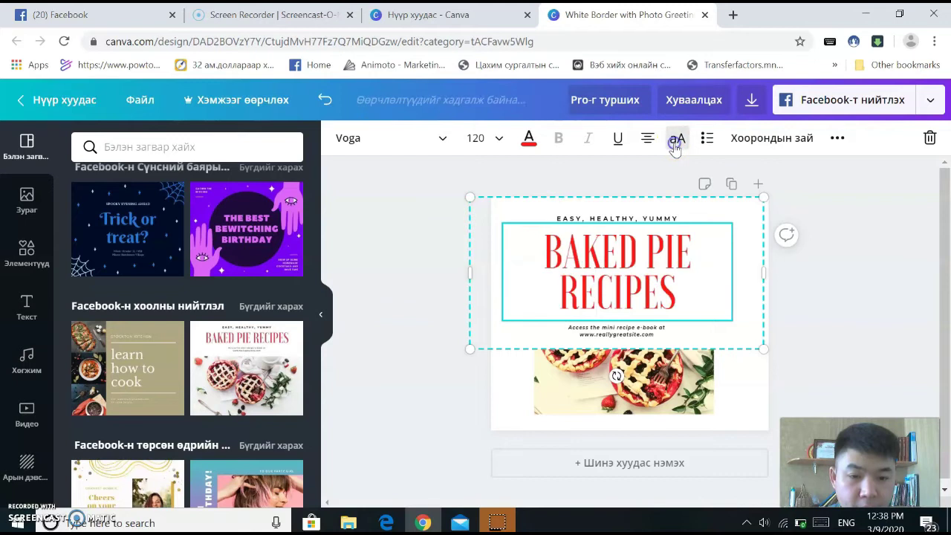
{"action": "left_click", "coordinate": [674, 144]}
{"action": "left_click", "coordinate": [674, 144]}
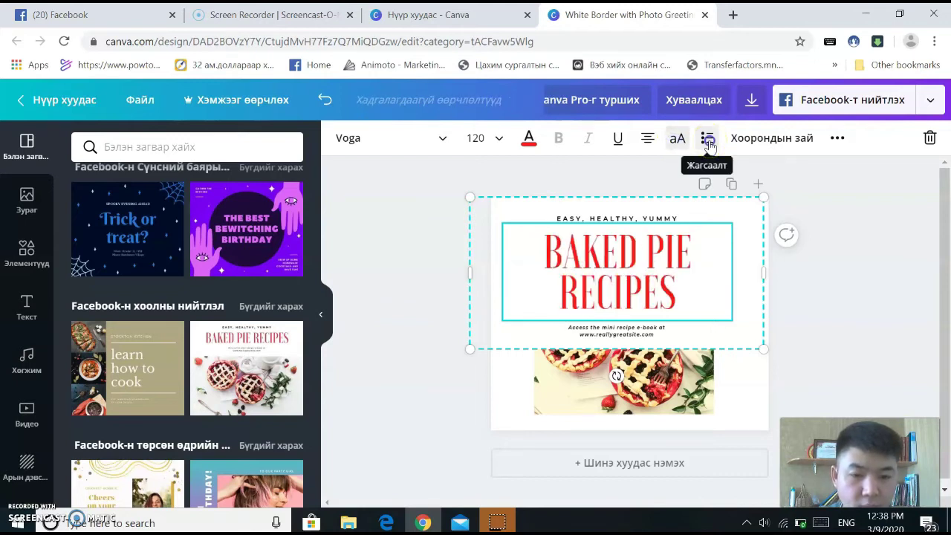
{"action": "left_click", "coordinate": [709, 141]}
{"action": "left_click", "coordinate": [709, 141]}
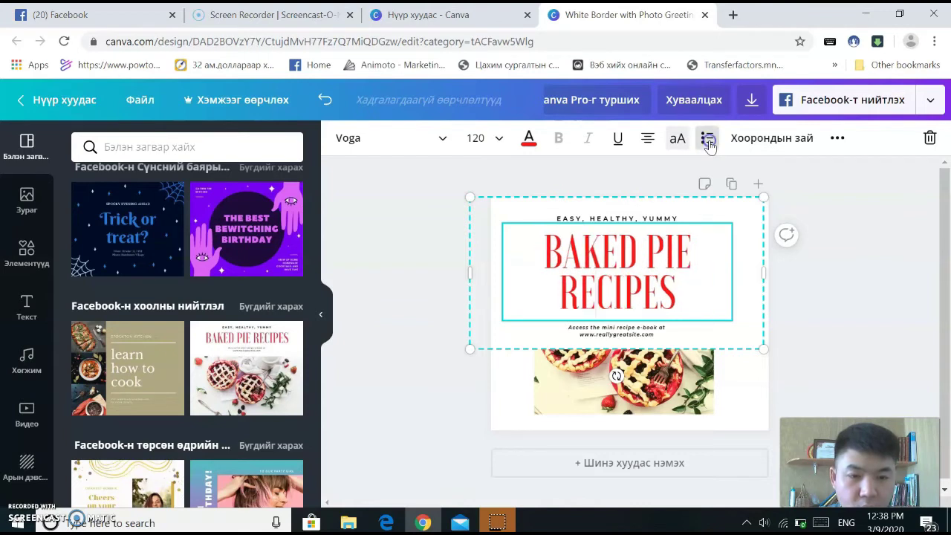
Try numbered list formatting on the large heading, add and remove an extra list item, and turn the list off.
{"action": "left_click", "coordinate": [708, 142]}
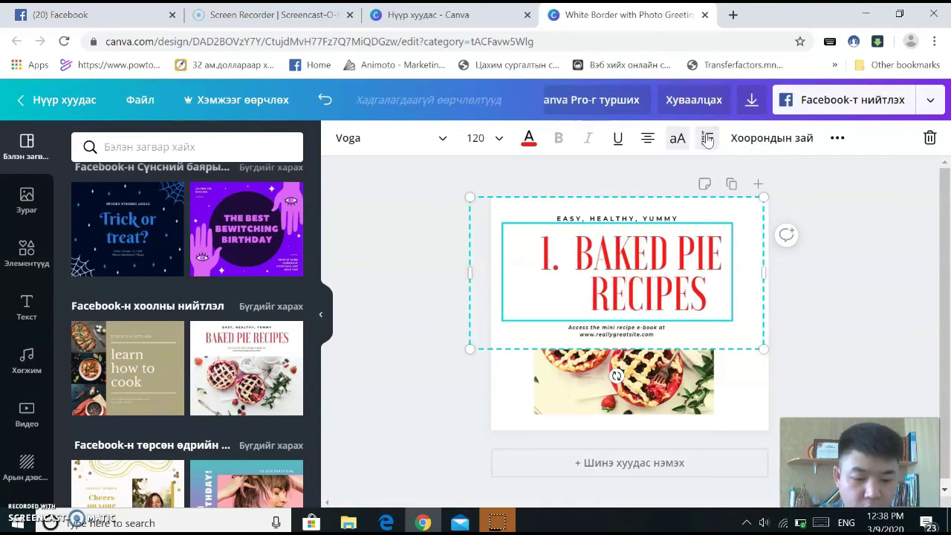
{"action": "key", "text": "Return"}
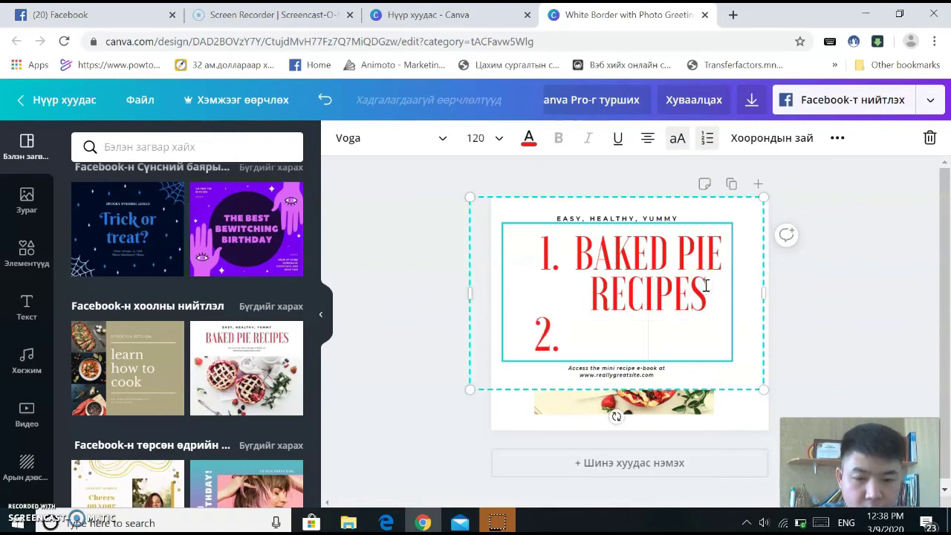
{"action": "key", "text": "BackSpace"}
{"action": "key", "text": "BackSpace"}
{"action": "key", "text": "BackSpace"}
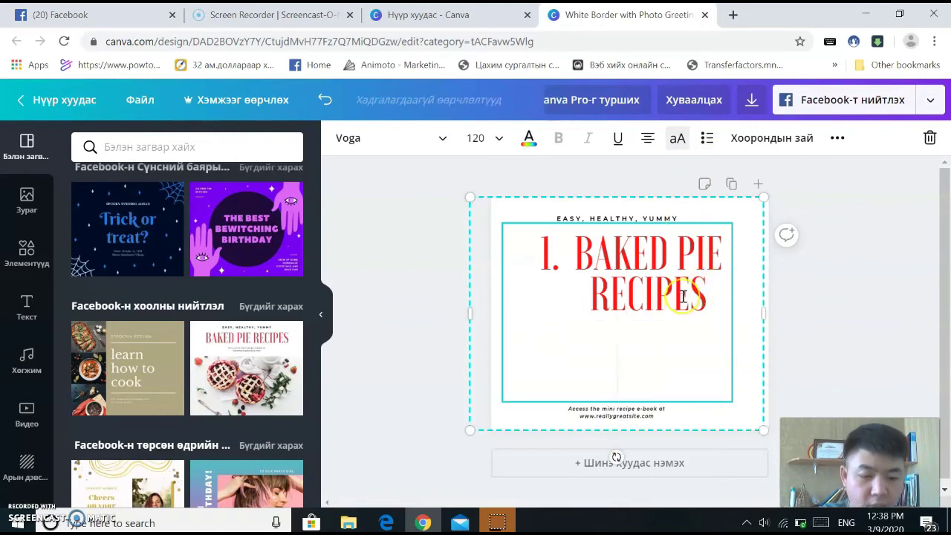
{"action": "left_click", "coordinate": [710, 140]}
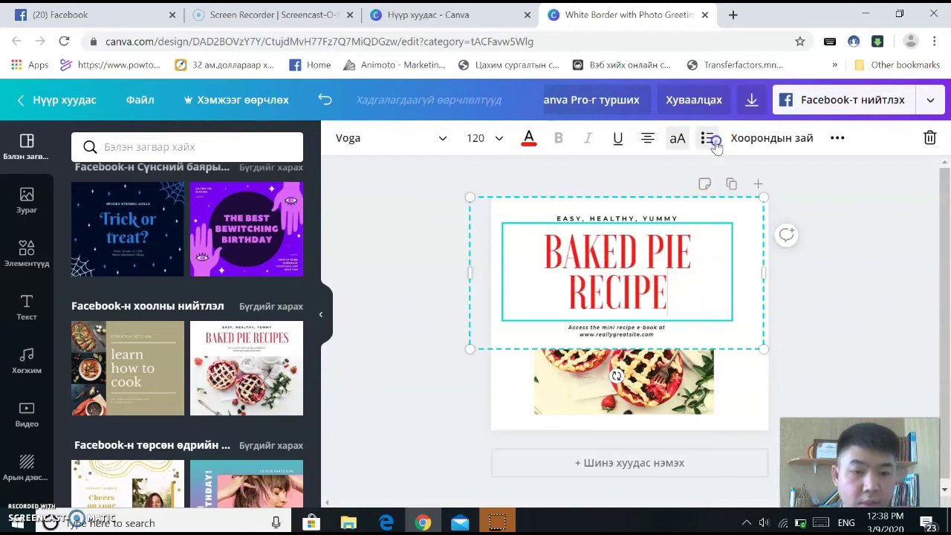
Increase the large heading's line height to 1.2 and close the spacing settings.
{"action": "left_click", "coordinate": [772, 138]}
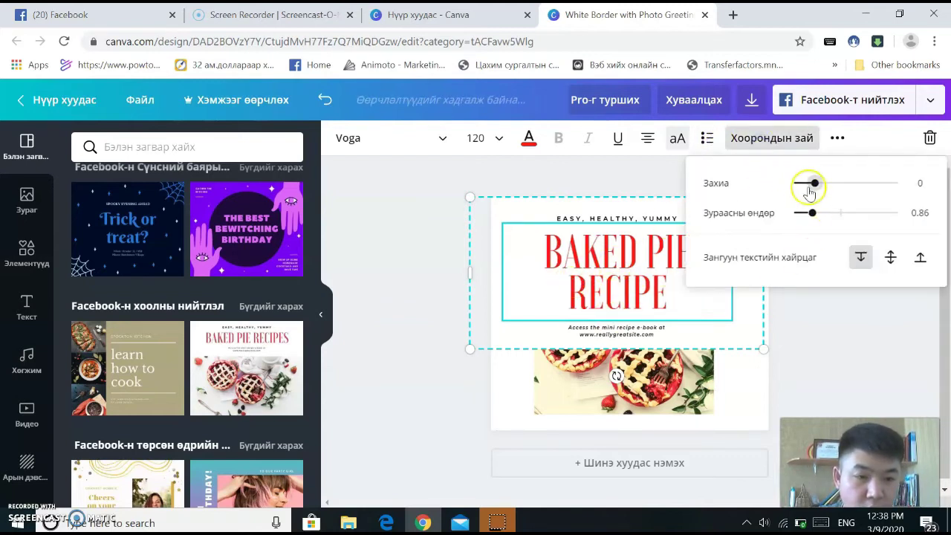
{"action": "left_click_drag", "start_coordinate": [811, 184], "coordinate": [830, 223]}
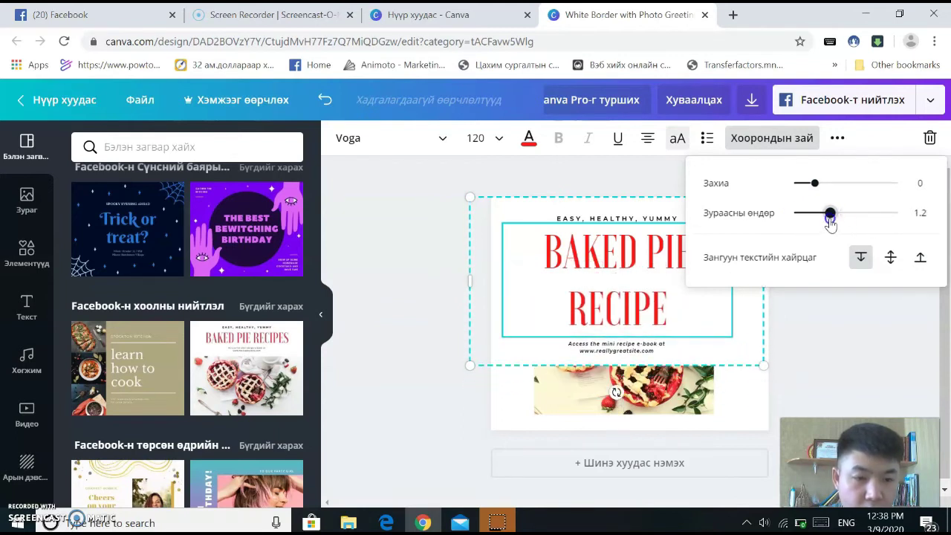
{"action": "left_click", "coordinate": [484, 234]}
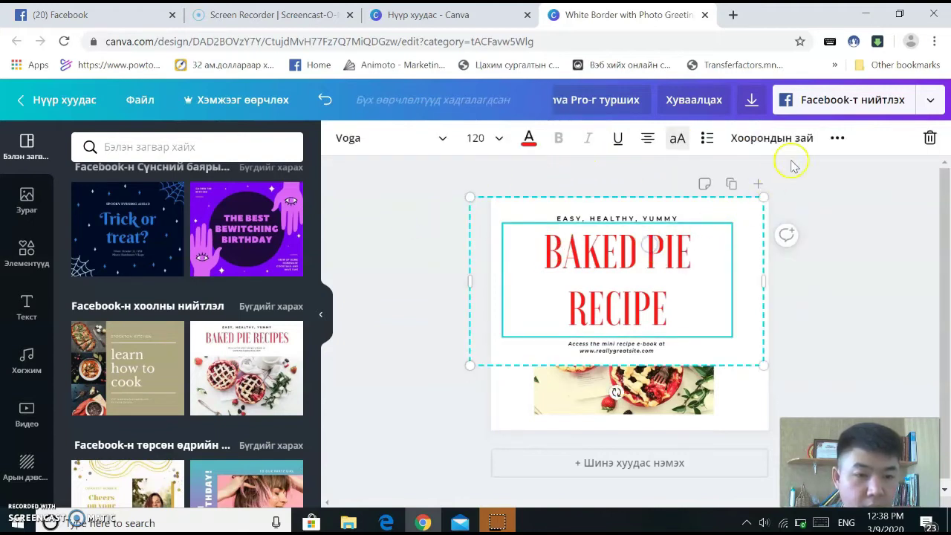
Delete the large heading and its accompanying text lines, and undo the deletions.
{"action": "left_click", "coordinate": [930, 140]}
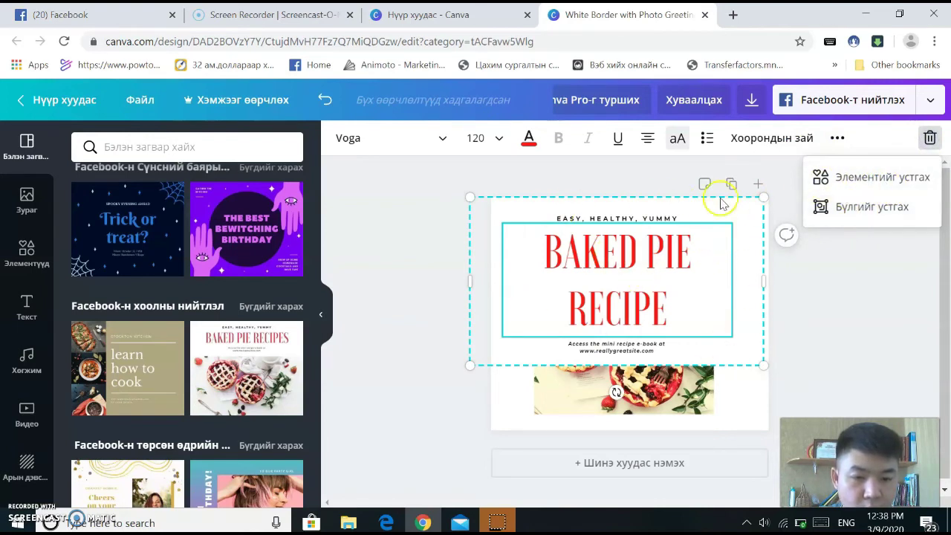
{"action": "left_click", "coordinate": [863, 178]}
{"action": "left_click", "coordinate": [929, 139]}
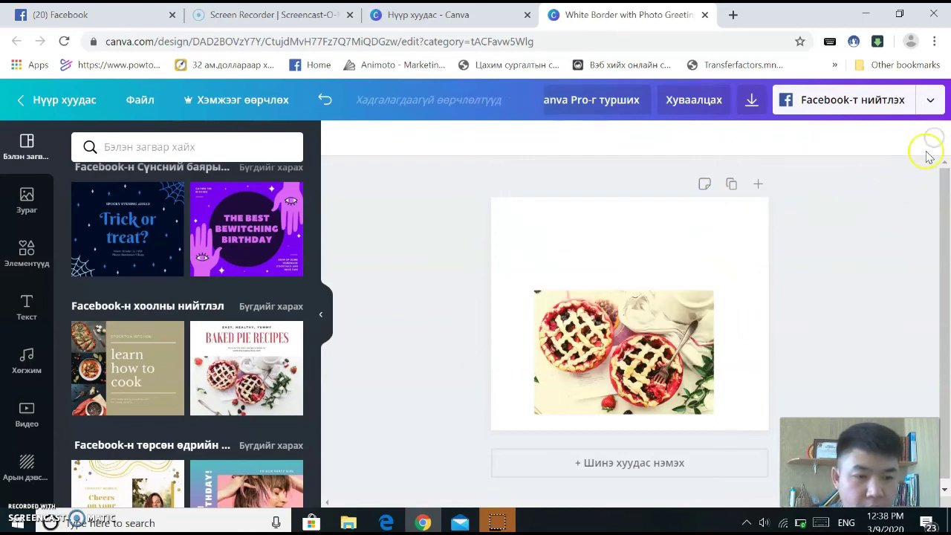
{"action": "left_click", "coordinate": [631, 271]}
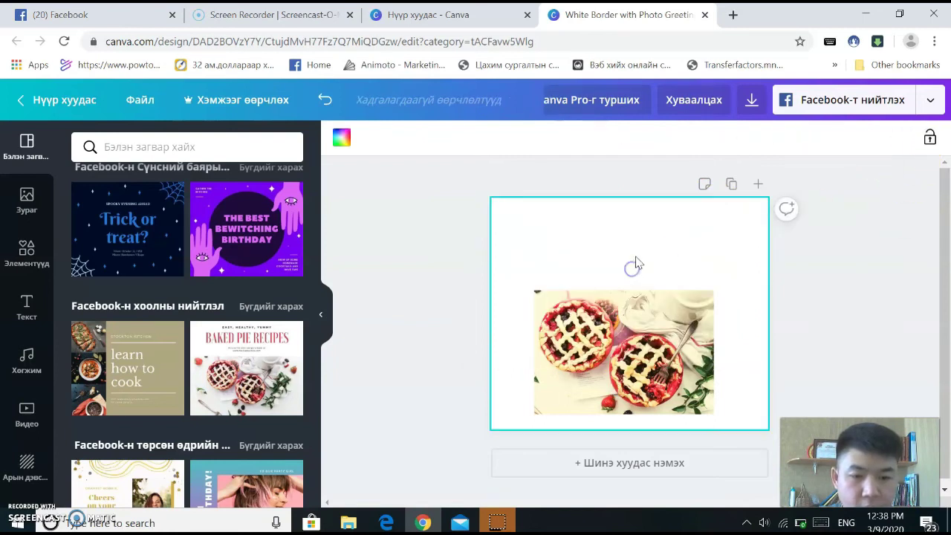
{"action": "left_click", "coordinate": [326, 102]}
{"action": "left_click", "coordinate": [325, 102]}
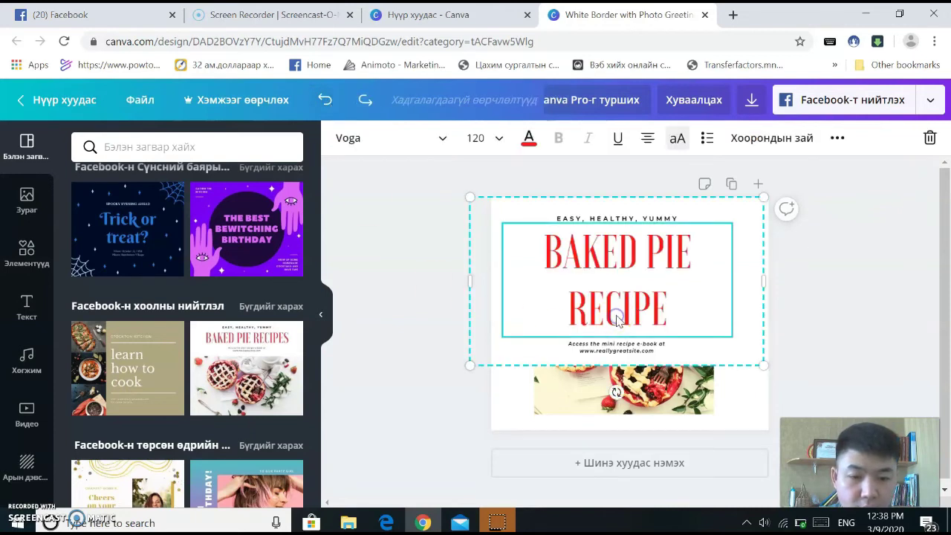
Delete the whole heading text group and the pie photo from the page.
{"action": "left_click", "coordinate": [928, 140]}
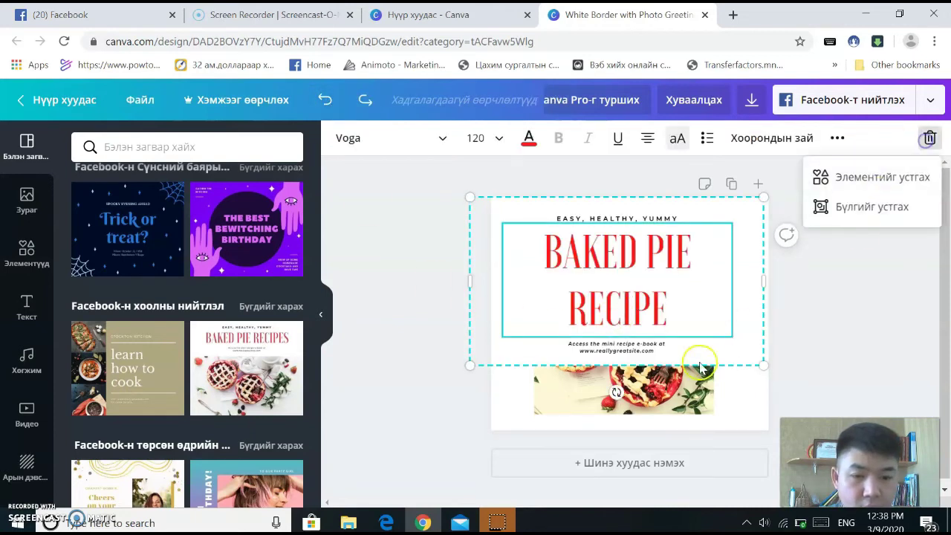
{"action": "left_click", "coordinate": [889, 199]}
{"action": "left_click", "coordinate": [674, 394]}
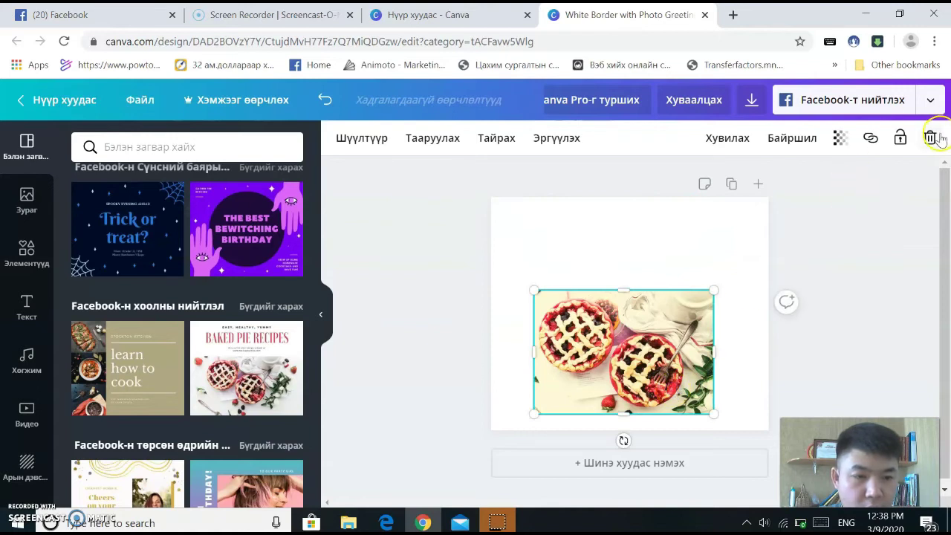
{"action": "left_click", "coordinate": [928, 138]}
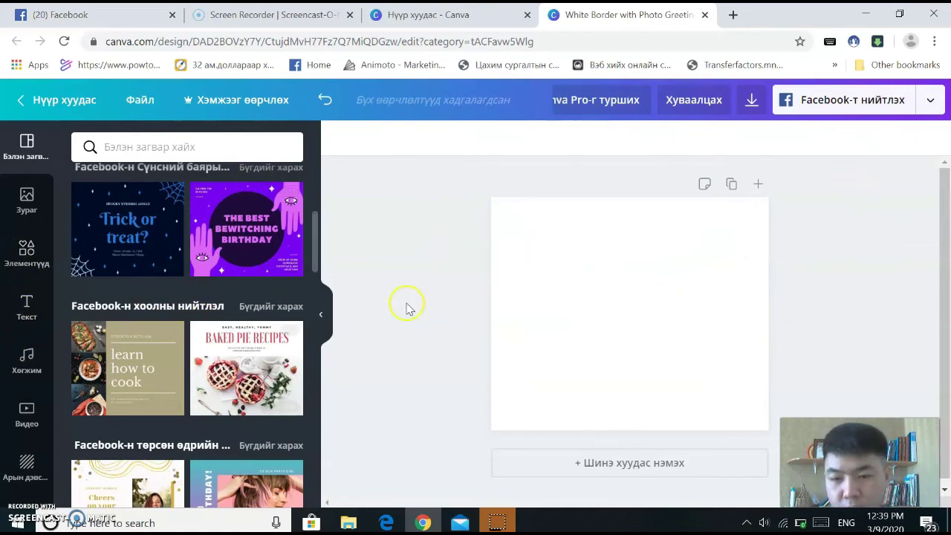
Add a heading text box to the blank page and move it near the page's upper edge.
{"action": "left_click", "coordinate": [25, 304]}
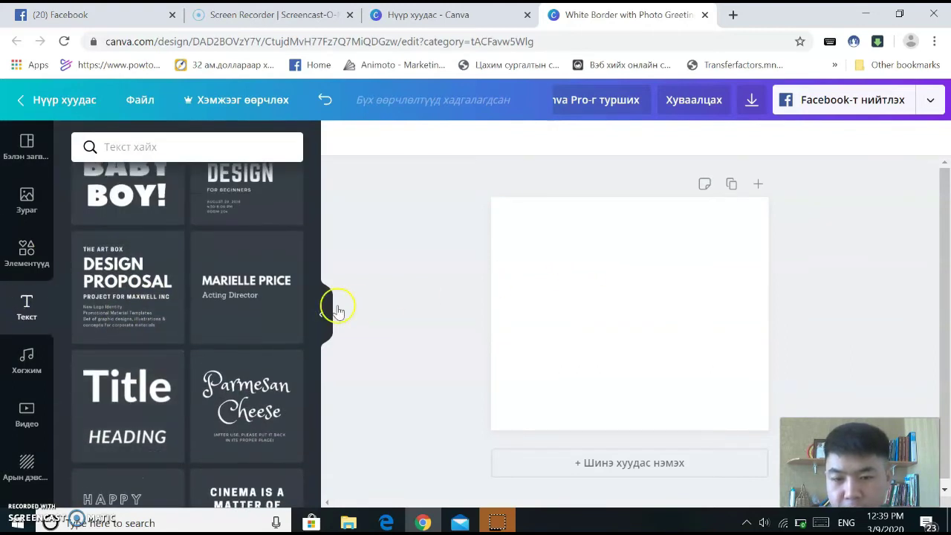
{"action": "scroll", "coordinate": [95, 302], "scroll_direction": "up", "scroll_amount": 3}
{"action": "scroll", "coordinate": [104, 300], "scroll_direction": "up", "scroll_amount": 10}
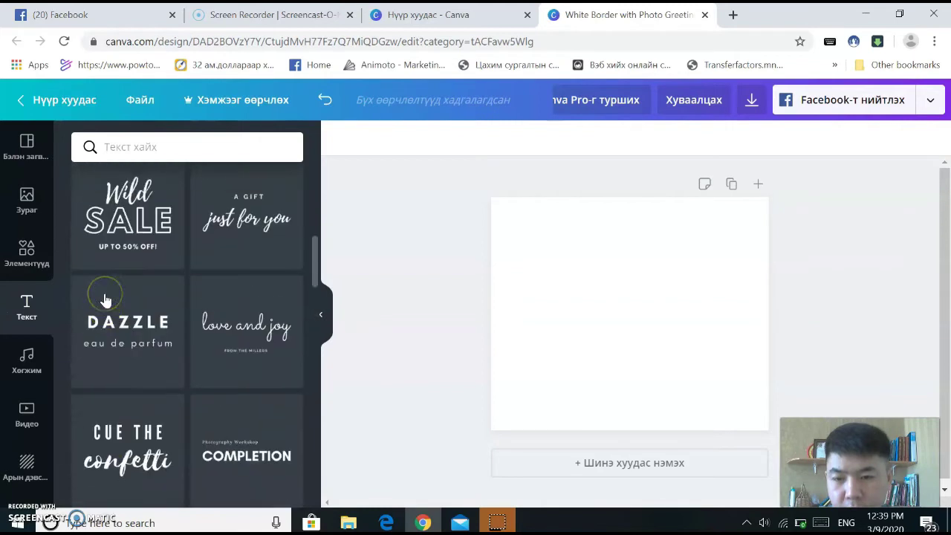
{"action": "left_click", "coordinate": [157, 221]}
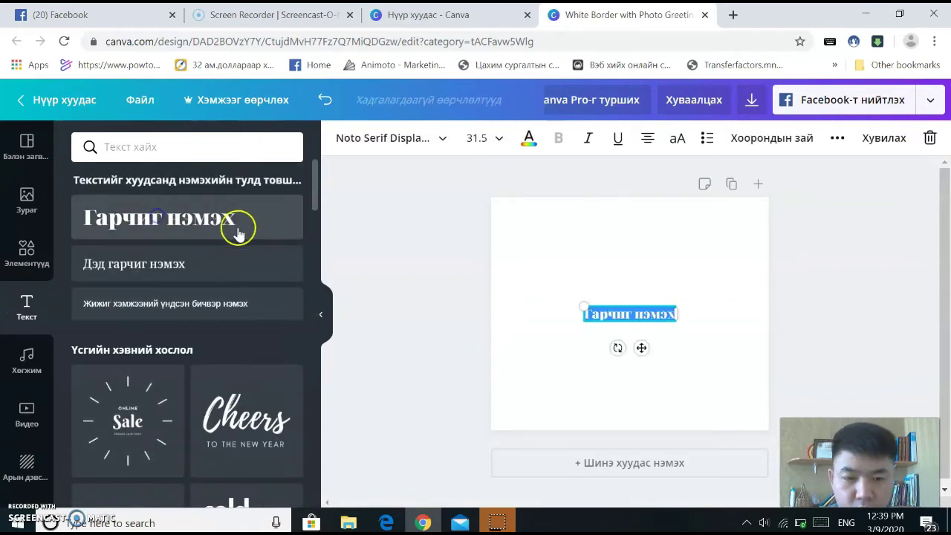
{"action": "left_click_drag", "start_coordinate": [641, 348], "coordinate": [638, 274]}
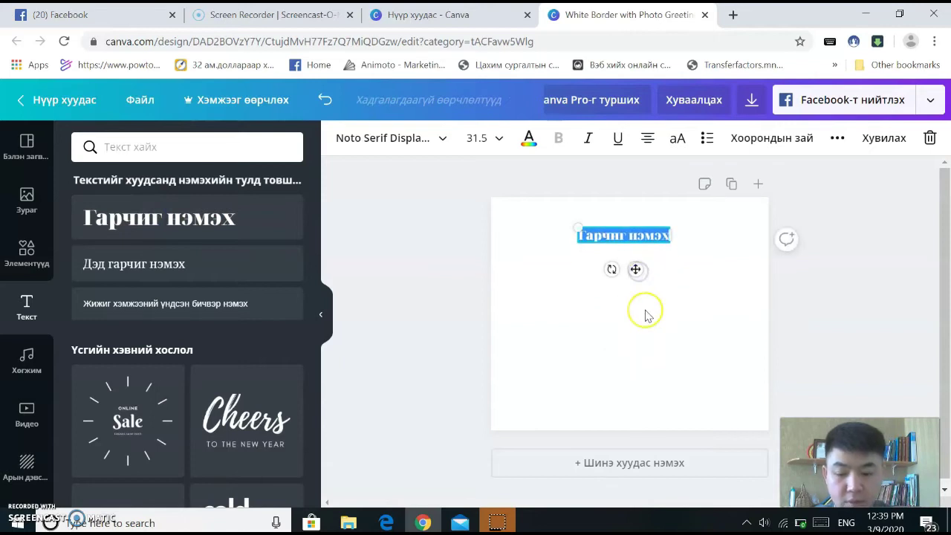
Replace the heading's placeholder text with "transferfactor" and deselect it.
{"action": "type", "text": "ur"}
{"action": "type", "text": "ansferfacr"}
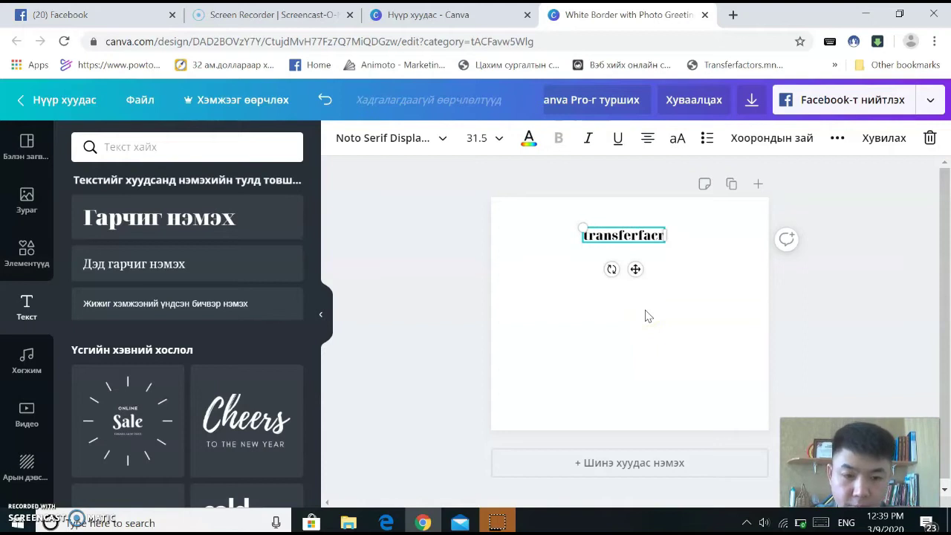
{"action": "key", "text": "BackSpace"}
{"action": "type", "text": "tor"}
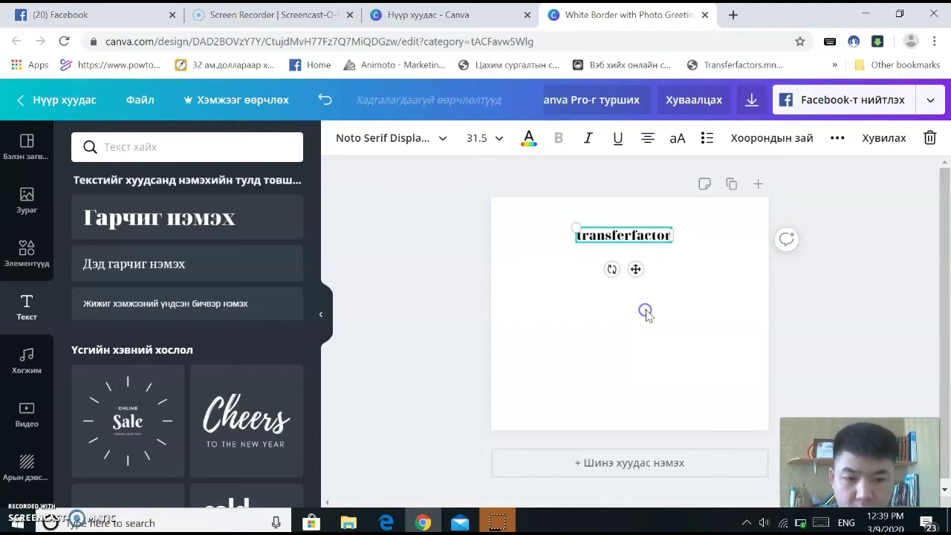
{"action": "left_click", "coordinate": [645, 313]}
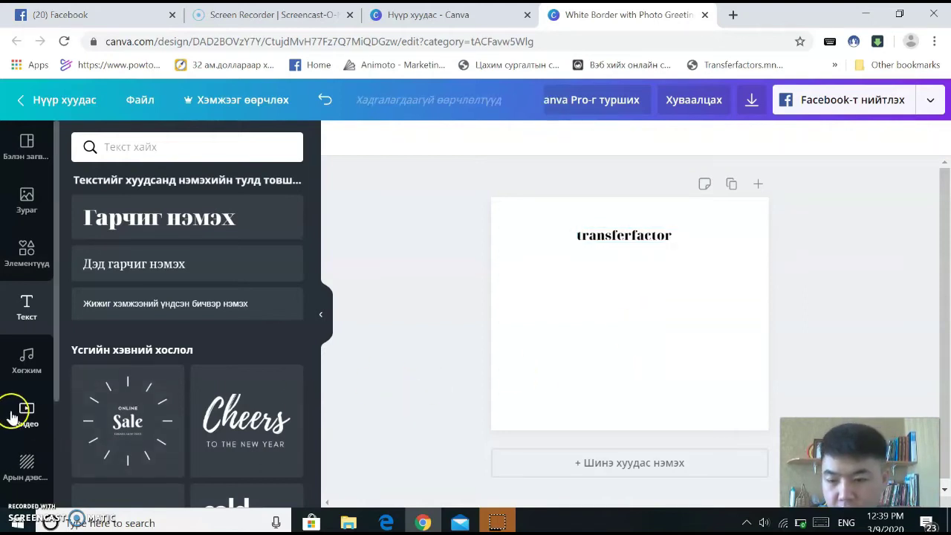
Upload the bottle photo DaG5UrrV4AAIU6z from the "tf zurag" folder inside "зөөх зүйлс" on New Volume (E:).
{"action": "scroll", "coordinate": [21, 411], "scroll_direction": "down", "scroll_amount": 1}
{"action": "left_click", "coordinate": [17, 446]}
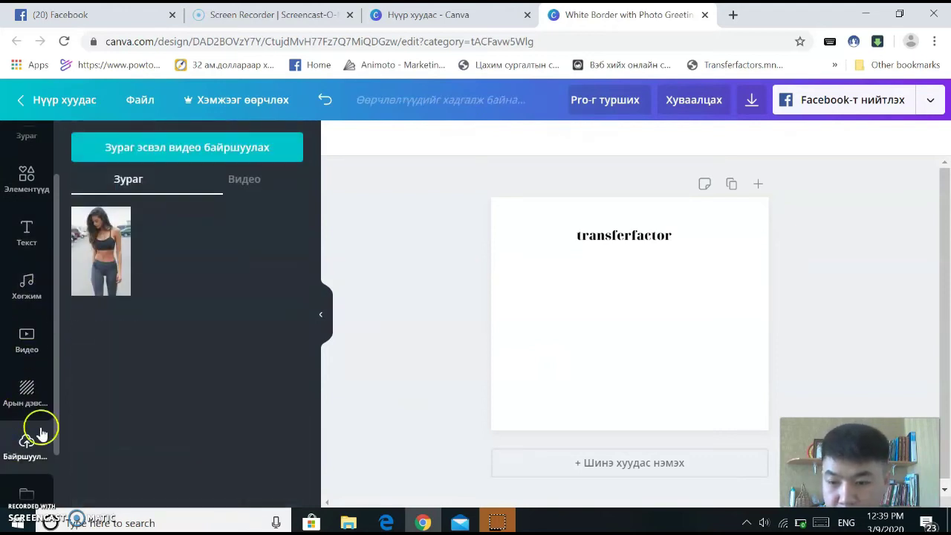
{"action": "left_click", "coordinate": [170, 150]}
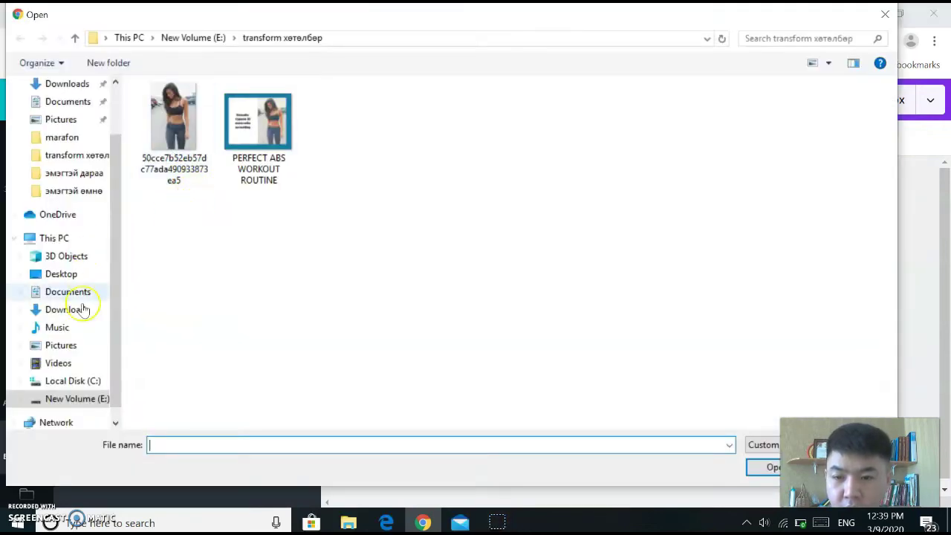
{"action": "left_click", "coordinate": [60, 238]}
{"action": "double_click", "coordinate": [387, 223]}
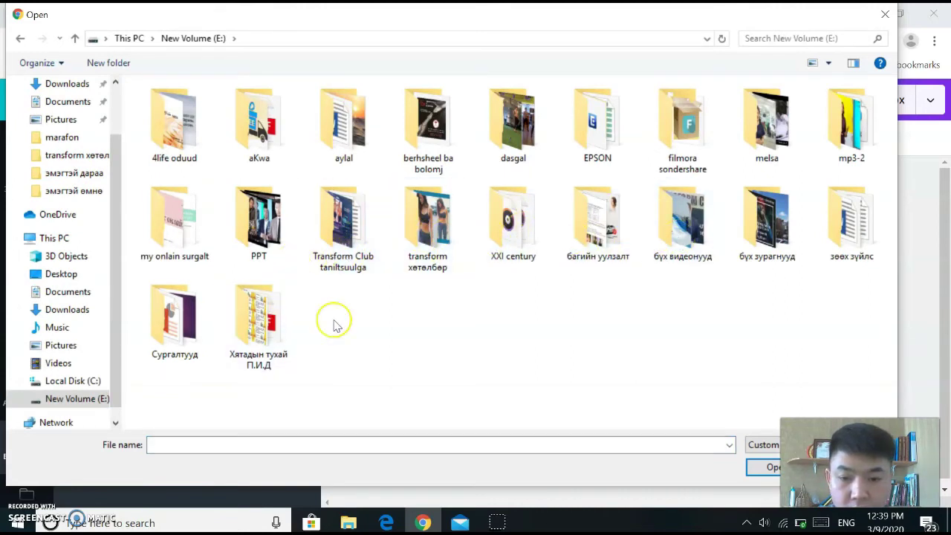
{"action": "left_click", "coordinate": [840, 237]}
{"action": "double_click", "coordinate": [838, 234]}
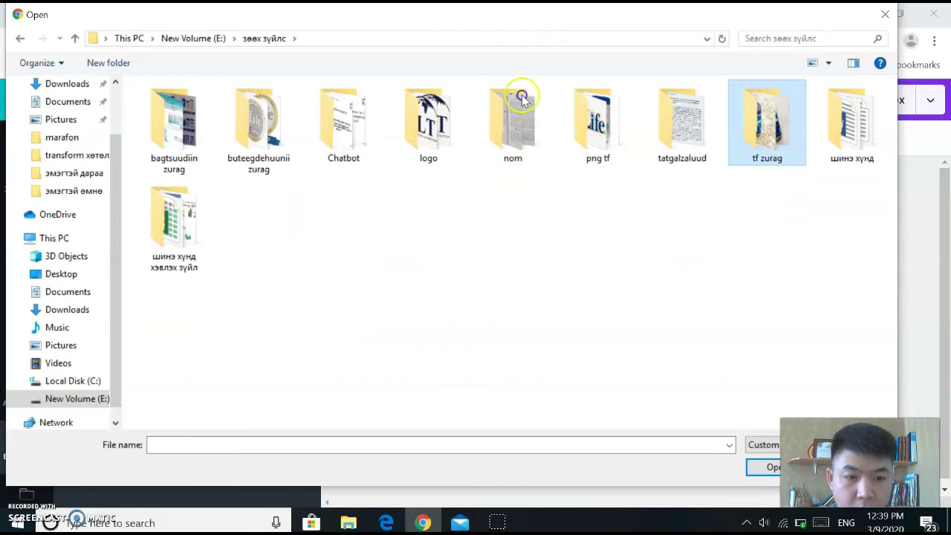
{"action": "double_click", "coordinate": [765, 122]}
{"action": "left_click", "coordinate": [174, 127]}
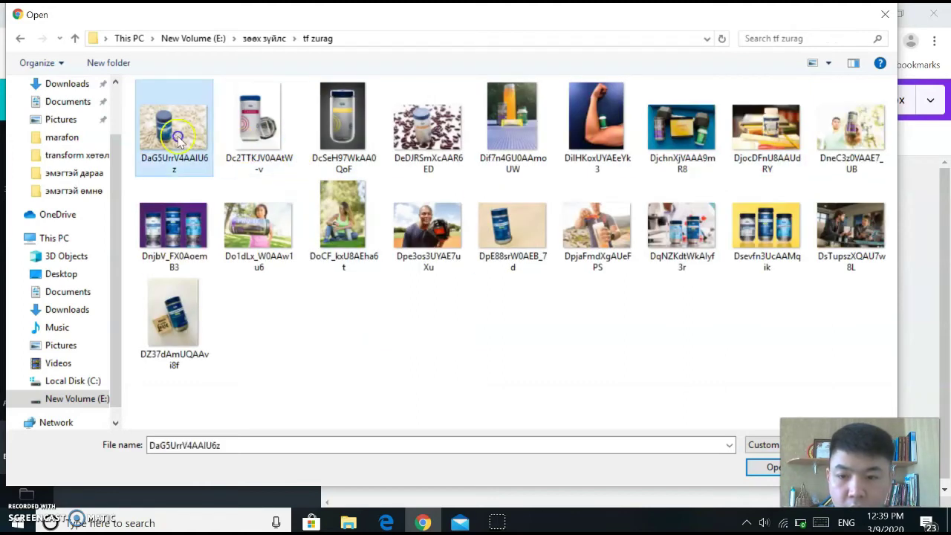
{"action": "left_click", "coordinate": [770, 474]}
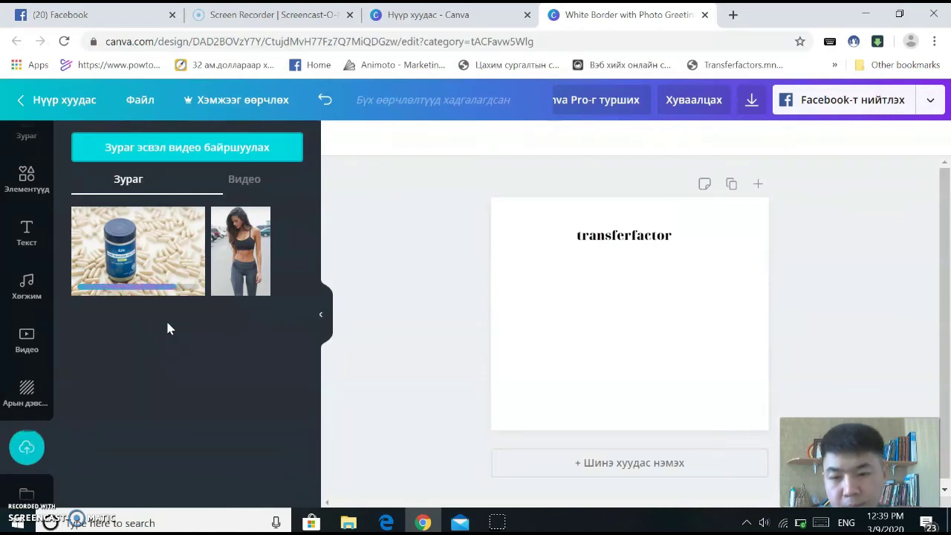
Place the uploaded bottle photo on the page and move it slightly down, below the transferfactor heading.
{"action": "mouse_move", "coordinate": [185, 292]}
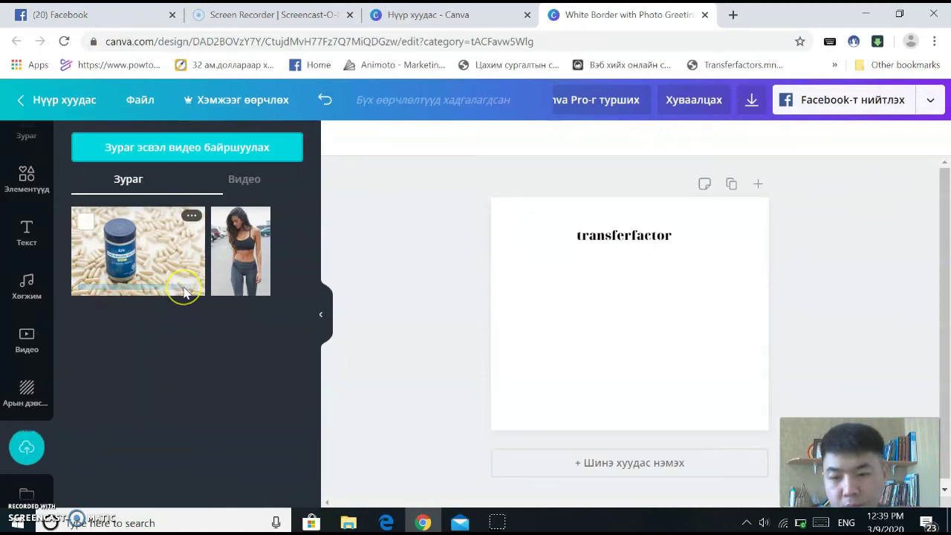
{"action": "left_click", "coordinate": [142, 244]}
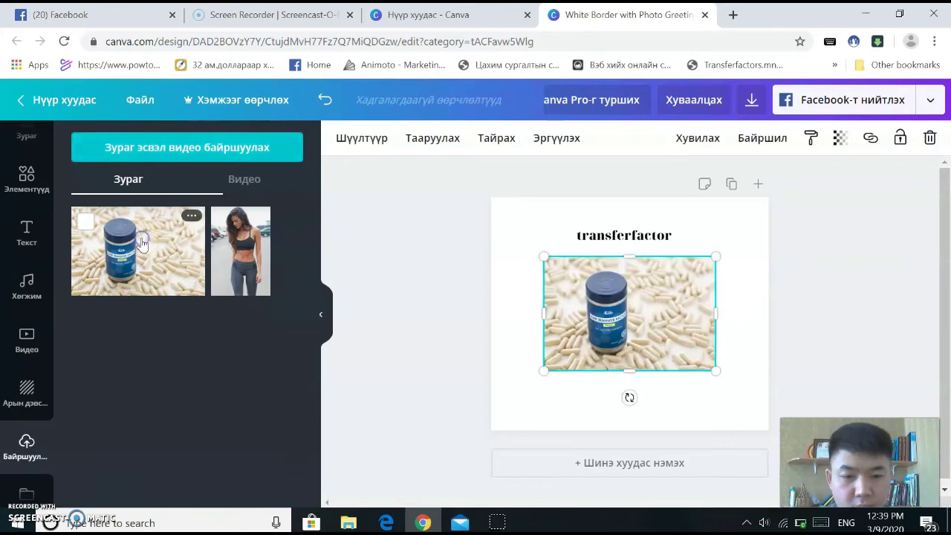
{"action": "left_click_drag", "start_coordinate": [642, 308], "coordinate": [634, 328]}
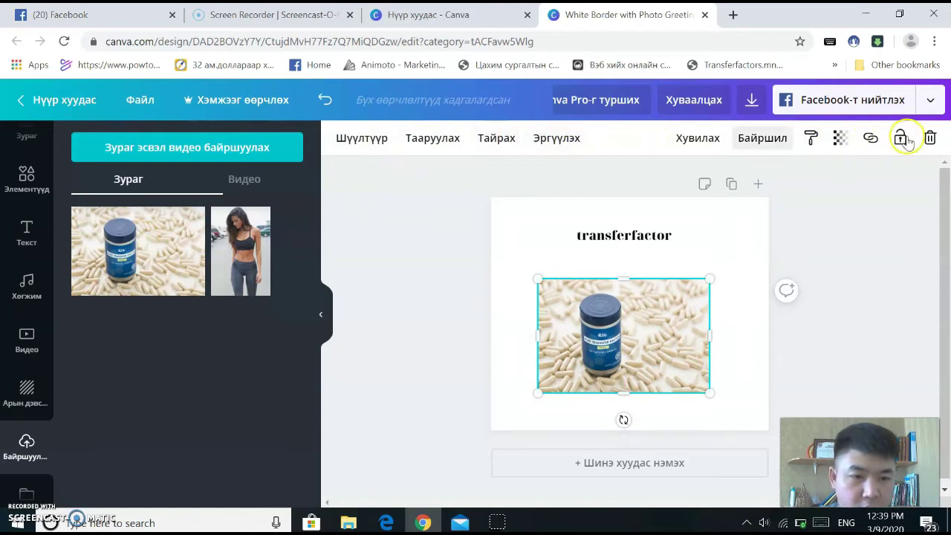
Slightly enlarge the bottle photo and centre it on the page just below the transferfactor heading.
{"action": "left_click", "coordinate": [608, 243]}
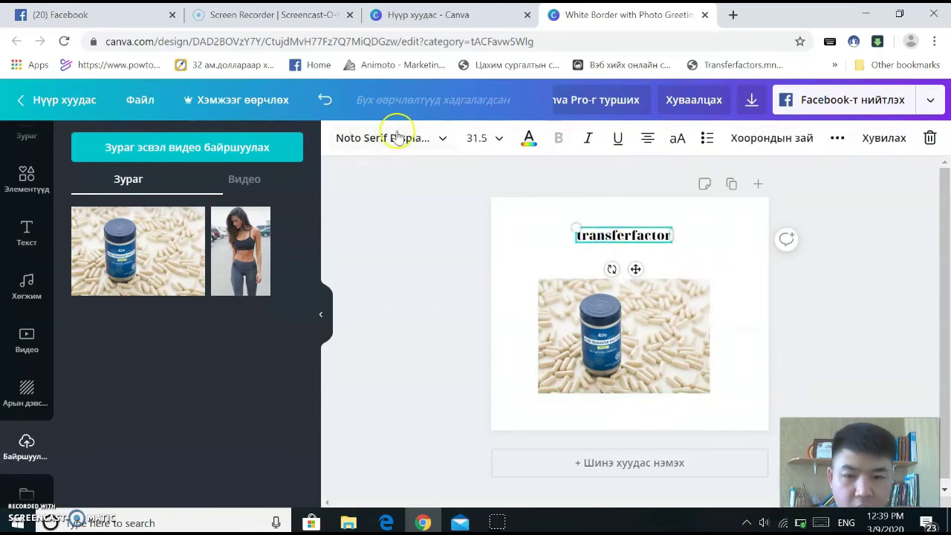
{"action": "left_click", "coordinate": [676, 285]}
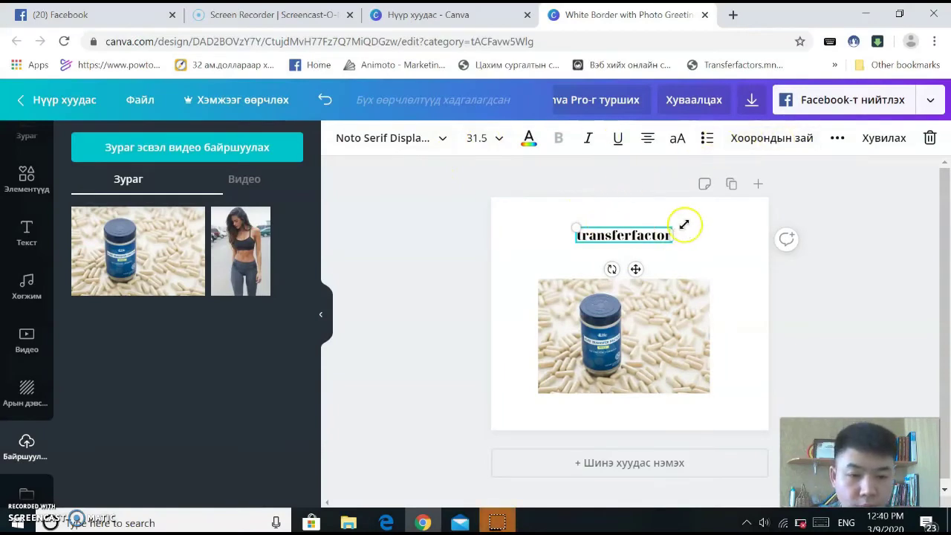
{"action": "left_click", "coordinate": [621, 330]}
{"action": "left_click_drag", "start_coordinate": [622, 329], "coordinate": [627, 325]}
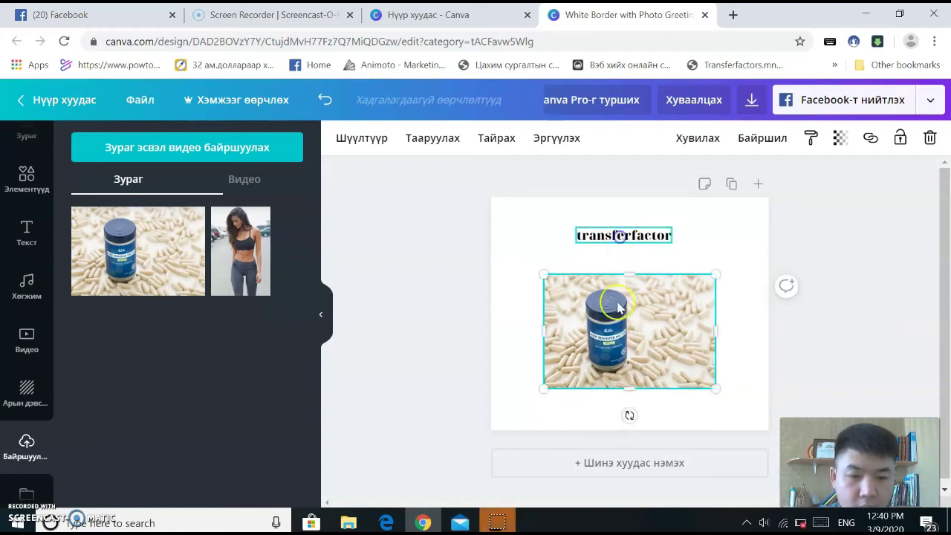
{"action": "mouse_move", "coordinate": [716, 274]}
{"action": "left_mouse_down"}
{"action": "mouse_move", "coordinate": [697, 295]}
{"action": "mouse_move", "coordinate": [720, 274]}
{"action": "left_mouse_up"}
{"action": "left_click_drag", "start_coordinate": [634, 313], "coordinate": [616, 293]}
{"action": "left_click", "coordinate": [886, 233]}
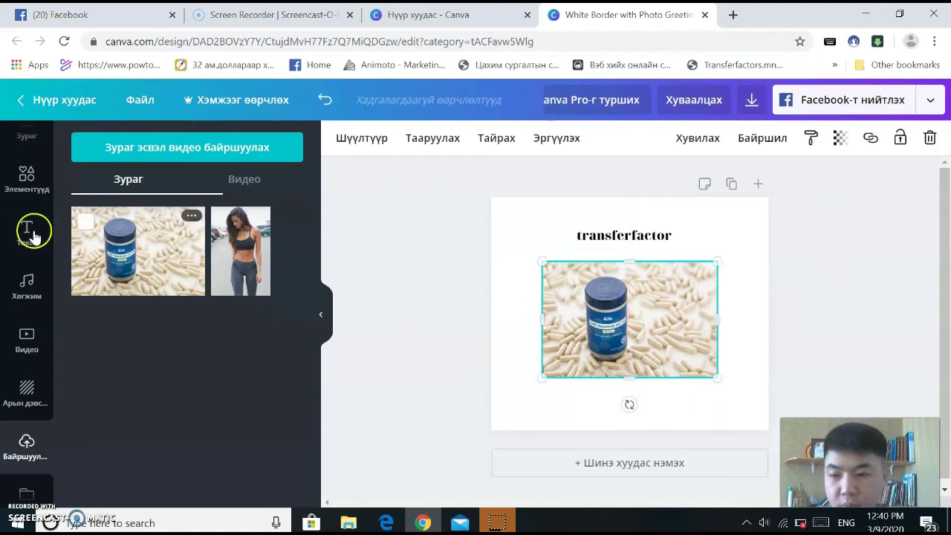
Add a second heading text box and position it slightly below the bottle photo.
{"action": "left_click", "coordinate": [26, 233]}
{"action": "left_click", "coordinate": [153, 217]}
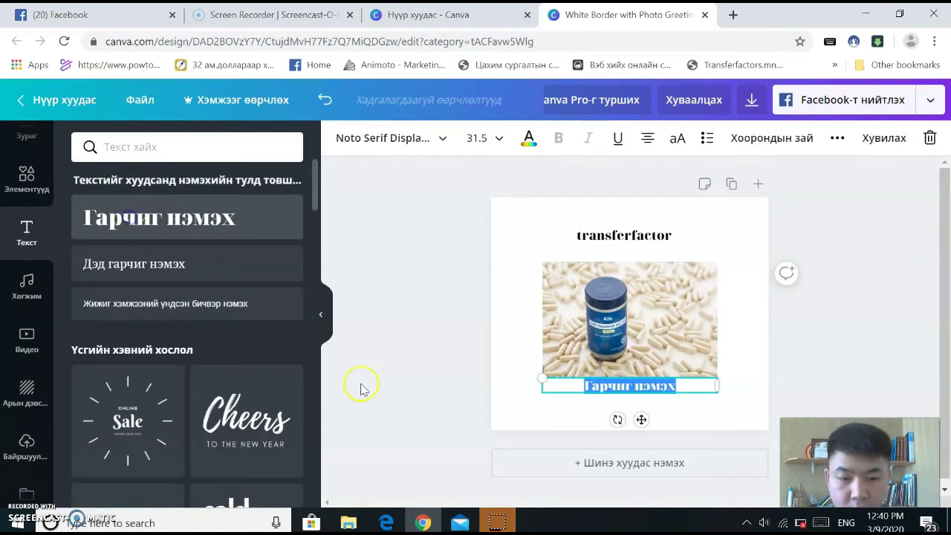
{"action": "left_click_drag", "start_coordinate": [642, 434], "coordinate": [644, 436]}
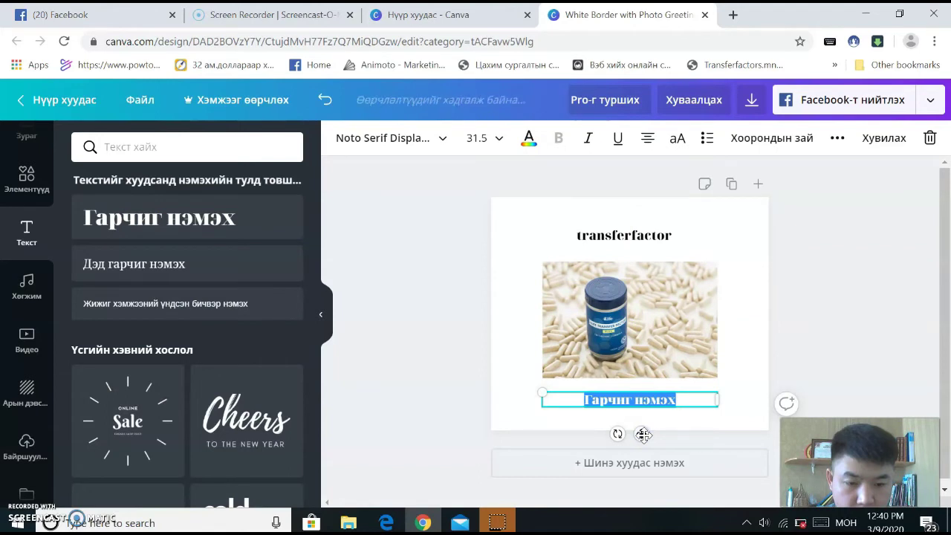
Replace the lower heading's placeholder text with "Утас:" followed by the contact phone number, and deselect it.
{"action": "type", "text": "Уга"}
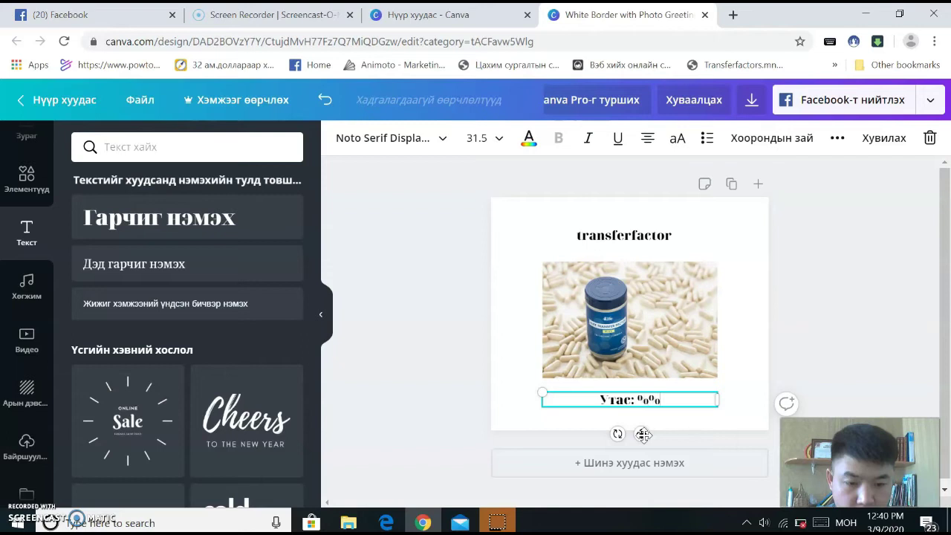
{"action": "type", "text": "с:"}
{"action": "key", "text": "alt+shift"}
{"action": "type", "text": "99001122"}
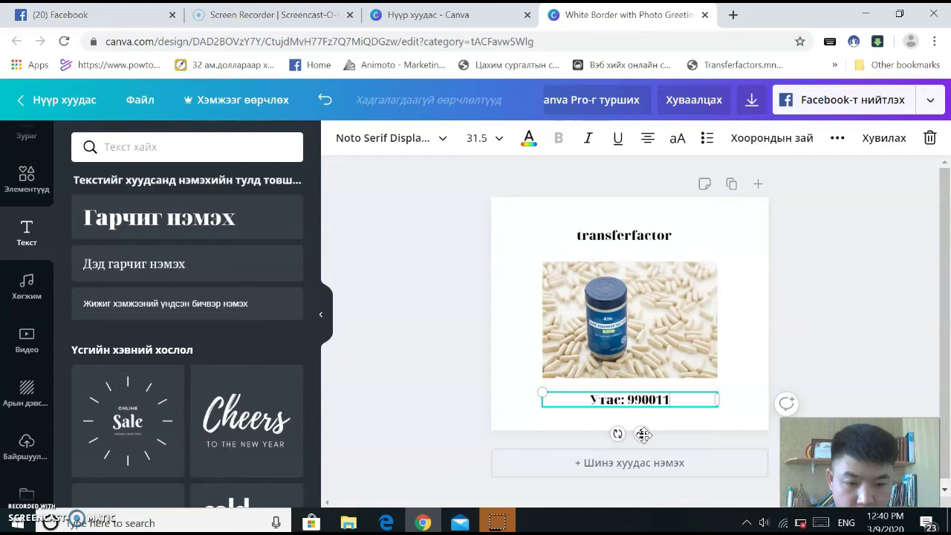
{"action": "left_click", "coordinate": [421, 349]}
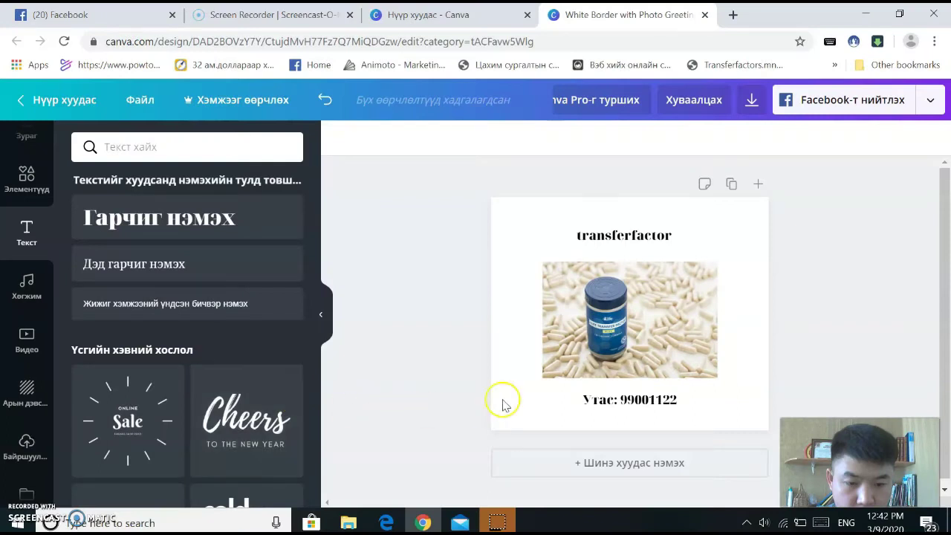
{"action": "left_click", "coordinate": [623, 354]}
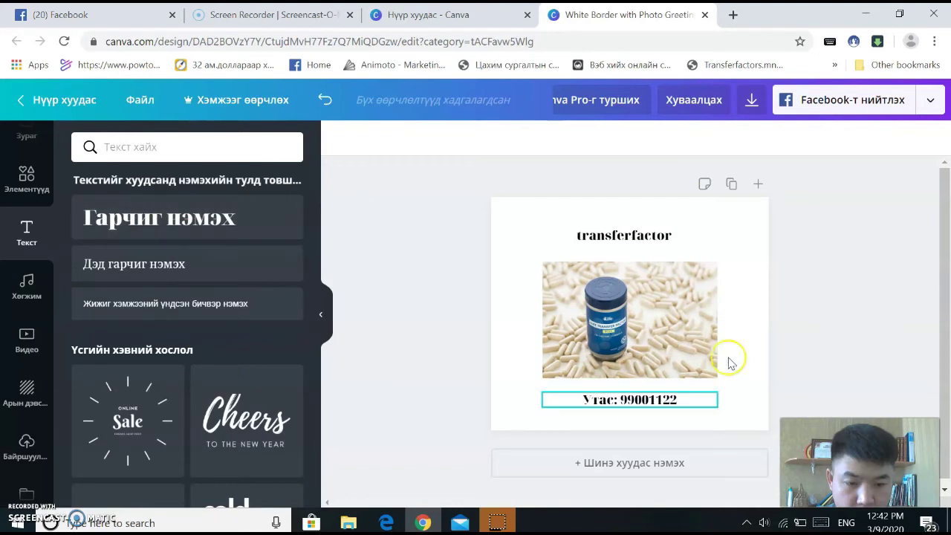
Open the download options and set the file type to JPG.
{"action": "left_click", "coordinate": [753, 100]}
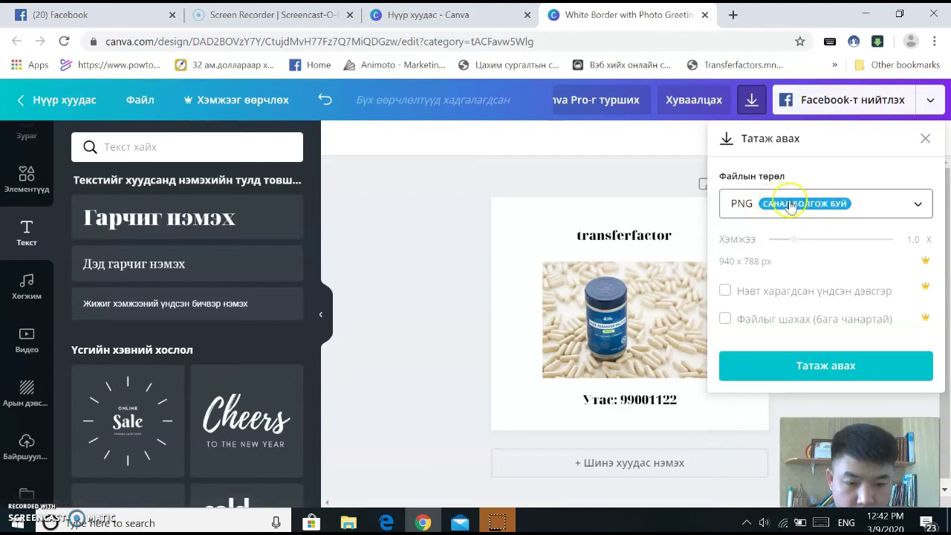
{"action": "left_click", "coordinate": [790, 205]}
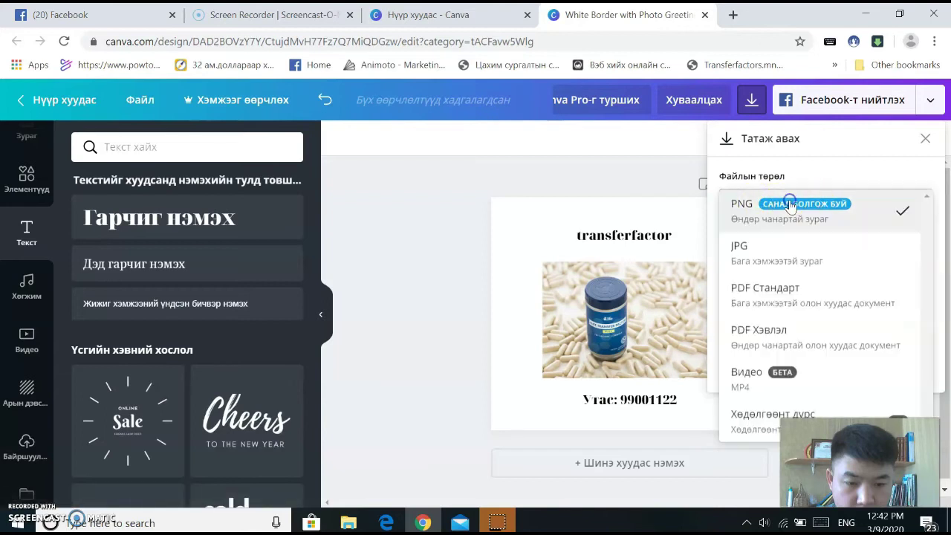
{"action": "left_click", "coordinate": [753, 254]}
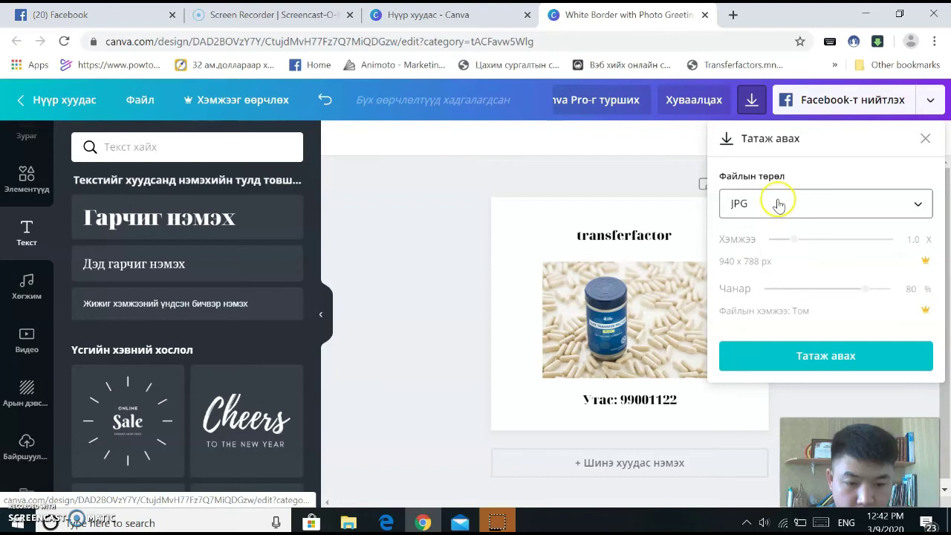
{"action": "left_click", "coordinate": [777, 205]}
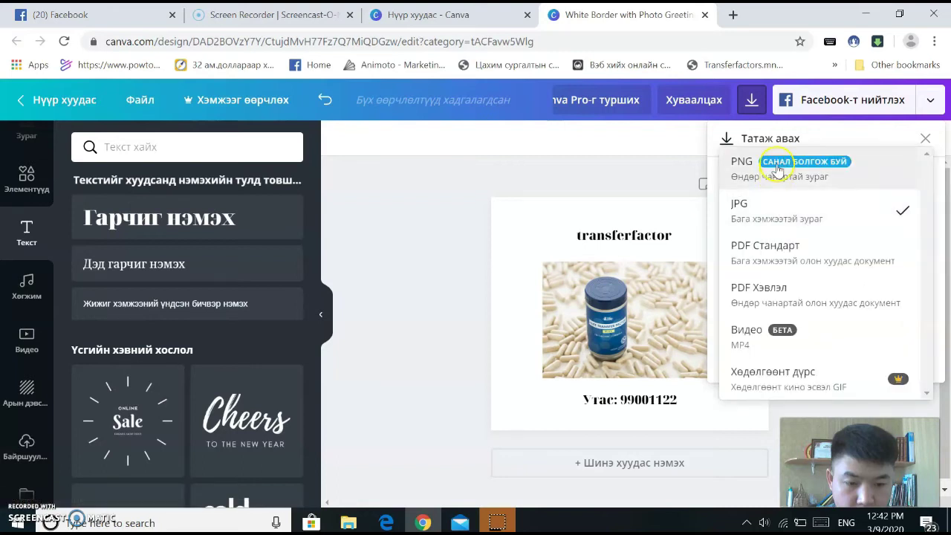
{"action": "left_click", "coordinate": [779, 211]}
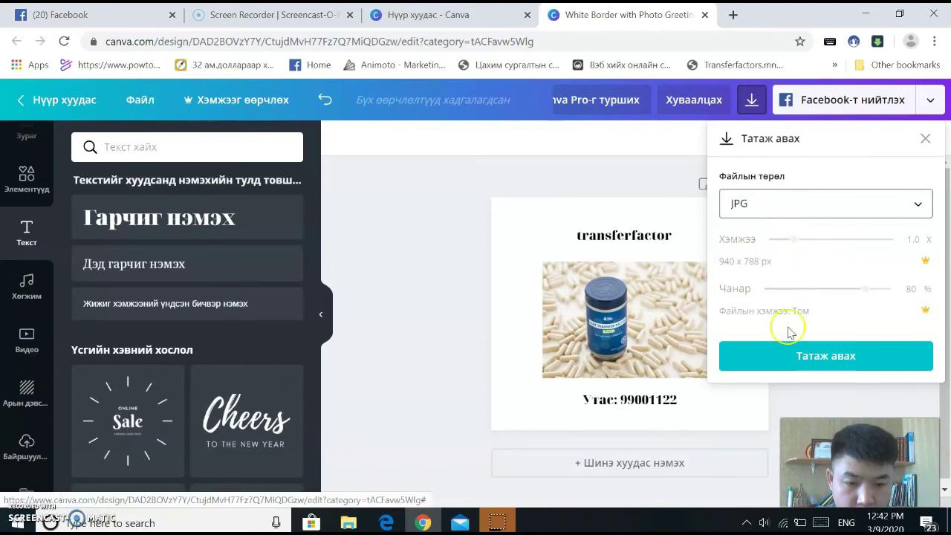
Download the design to the Downloads folder under its suggested file name and dismiss the Canva Pro offer.
{"action": "left_click", "coordinate": [813, 357]}
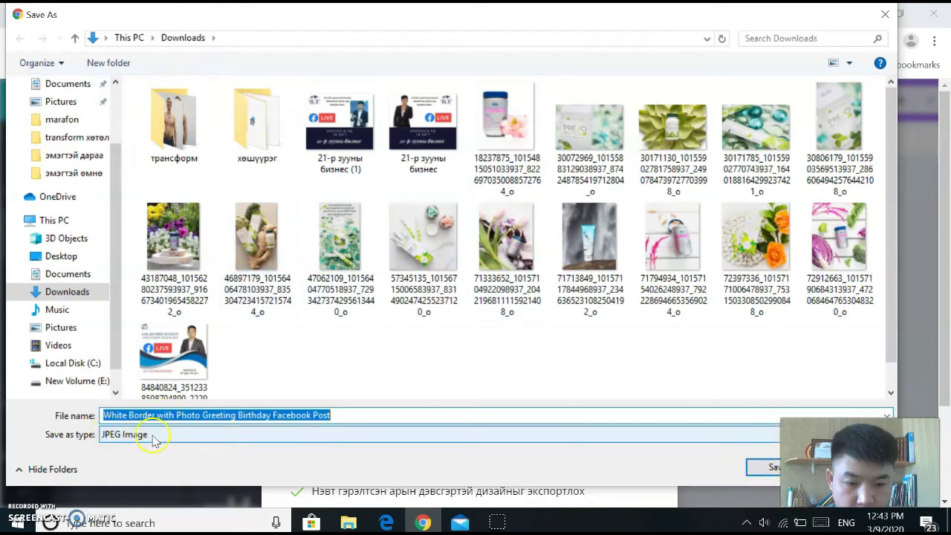
{"action": "left_click", "coordinate": [755, 471]}
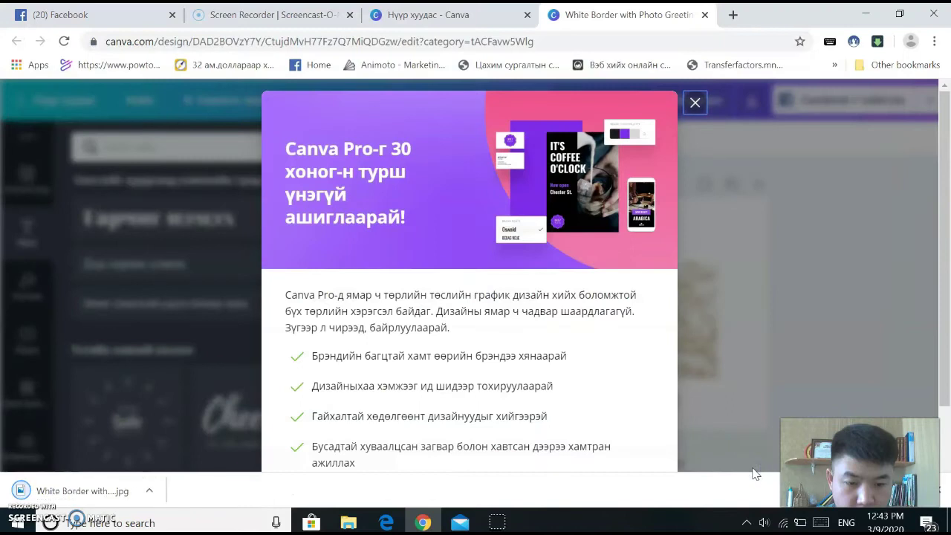
{"action": "left_click", "coordinate": [694, 104]}
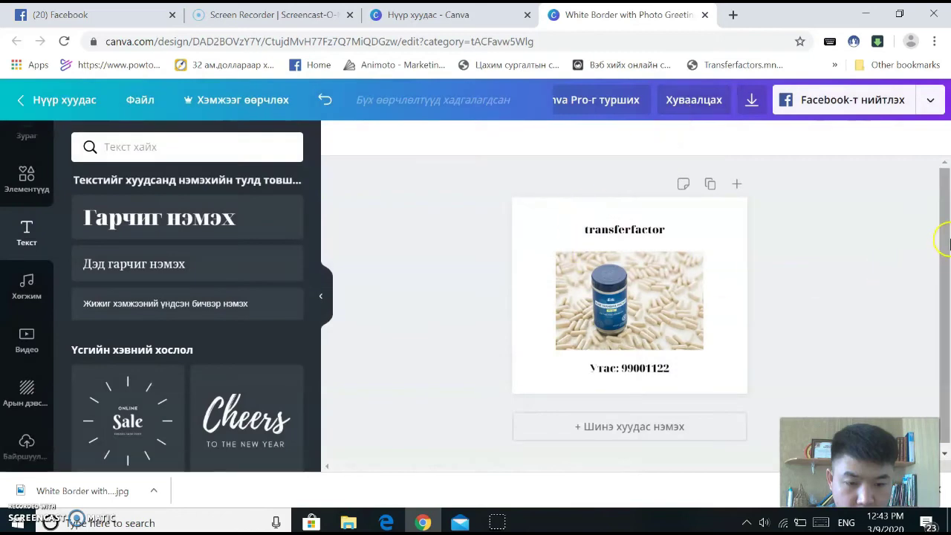
Add three blank pages after the bottle design and look through the pages.
{"action": "left_click", "coordinate": [637, 426]}
{"action": "left_click", "coordinate": [637, 426]}
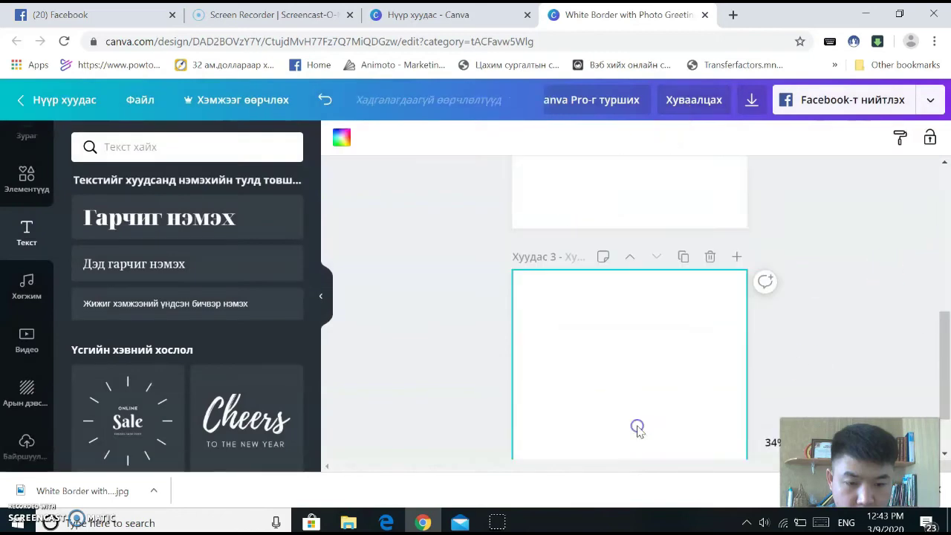
{"action": "left_click", "coordinate": [631, 426]}
{"action": "scroll", "coordinate": [607, 372], "scroll_direction": "up", "scroll_amount": 3}
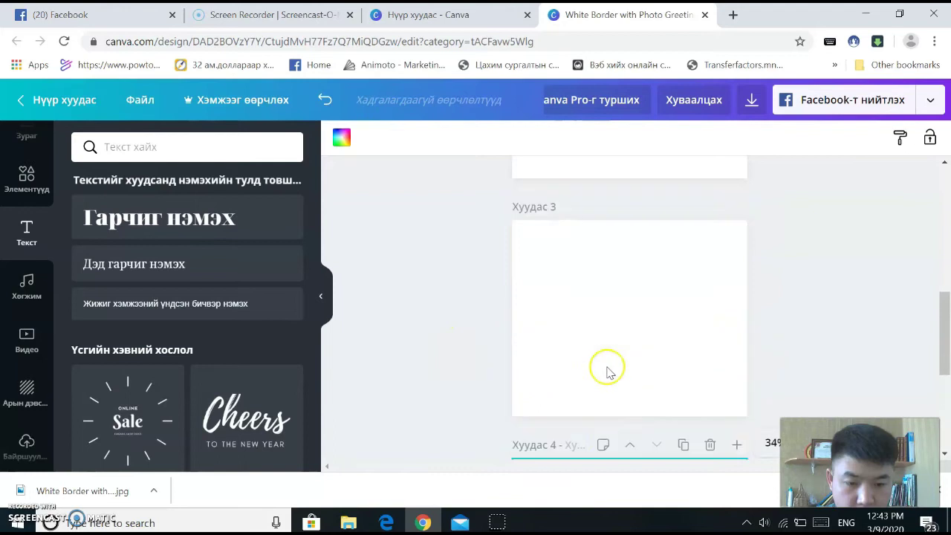
{"action": "scroll", "coordinate": [644, 376], "scroll_direction": "up", "scroll_amount": 6}
{"action": "scroll", "coordinate": [629, 371], "scroll_direction": "down", "scroll_amount": 7}
{"action": "scroll", "coordinate": [630, 372], "scroll_direction": "up", "scroll_amount": 6}
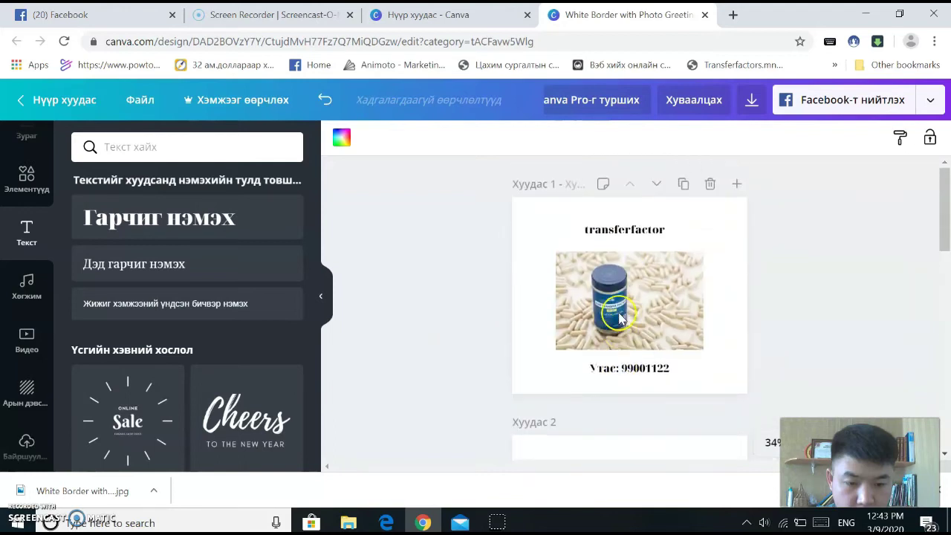
{"action": "scroll", "coordinate": [631, 365], "scroll_direction": "down", "scroll_amount": 6}
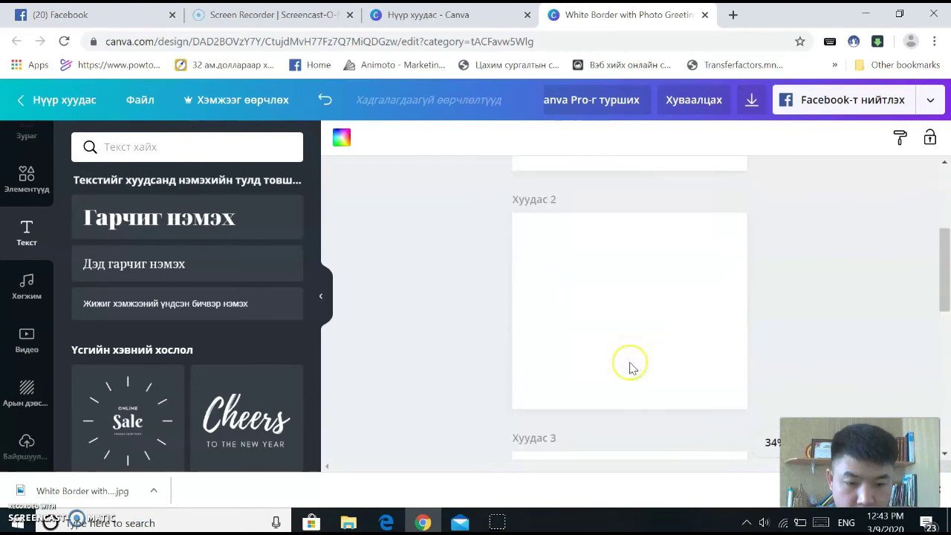
{"action": "scroll", "coordinate": [631, 368], "scroll_direction": "down", "scroll_amount": 3}
{"action": "scroll", "coordinate": [631, 368], "scroll_direction": "up", "scroll_amount": 7}
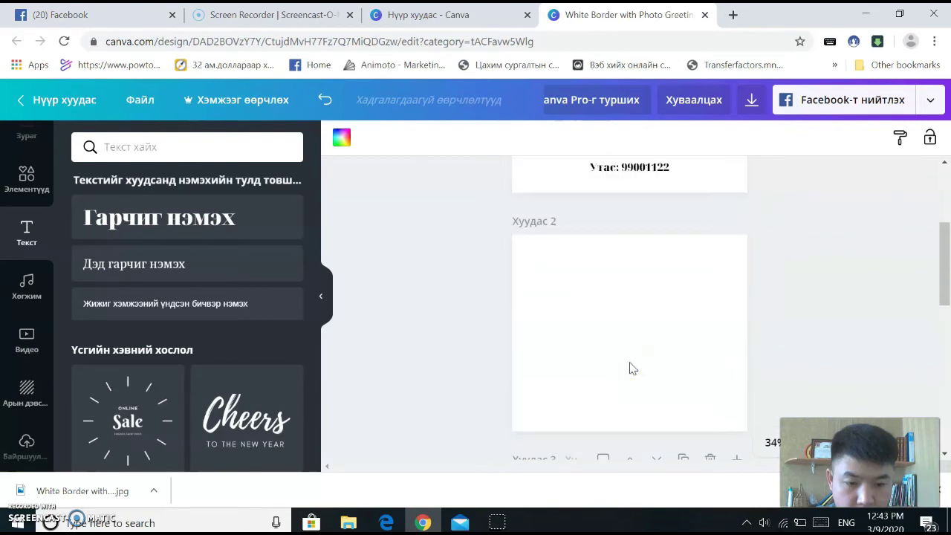
Set the download to JPG and limit the page selection to page 1 (Хуудас 1).
{"action": "left_click", "coordinate": [751, 101]}
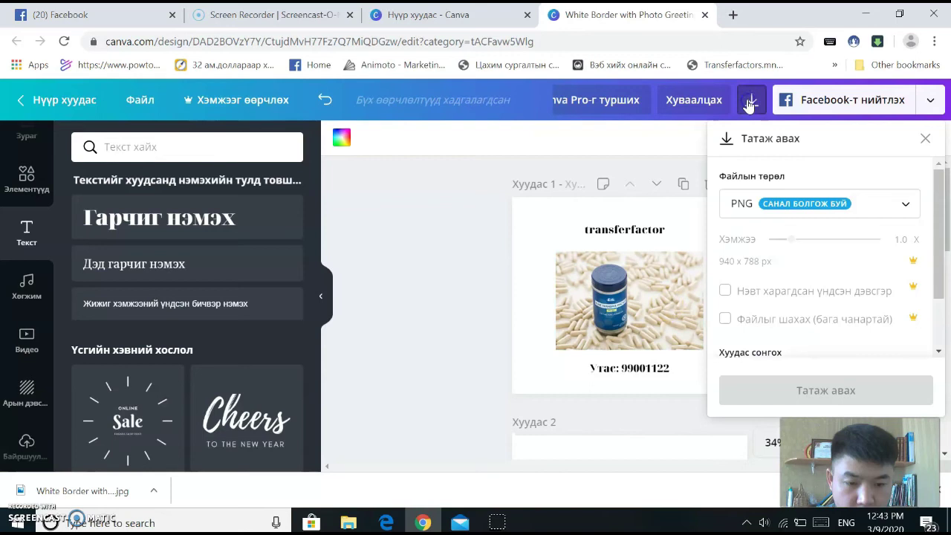
{"action": "left_click", "coordinate": [748, 223]}
{"action": "left_click", "coordinate": [754, 251]}
{"action": "scroll", "coordinate": [770, 316], "scroll_direction": "down", "scroll_amount": 1}
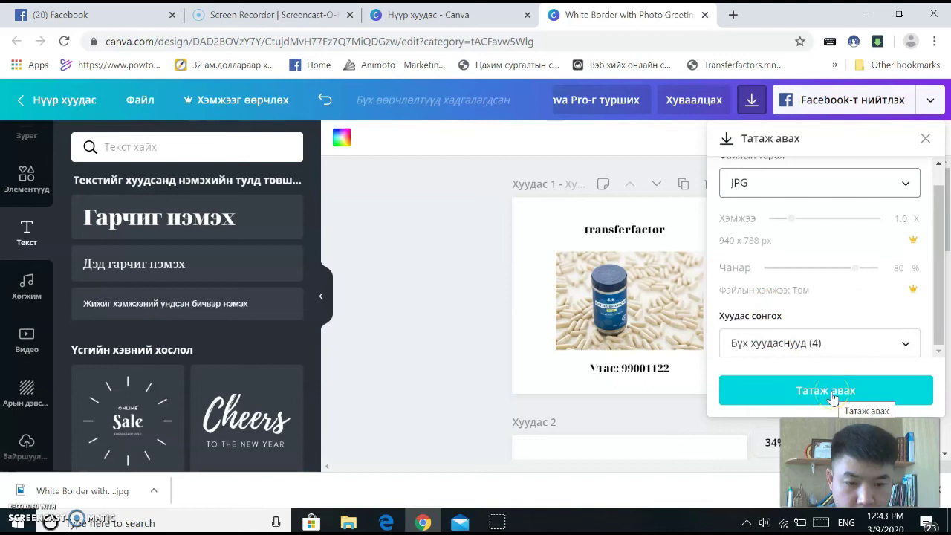
{"action": "left_click", "coordinate": [768, 351]}
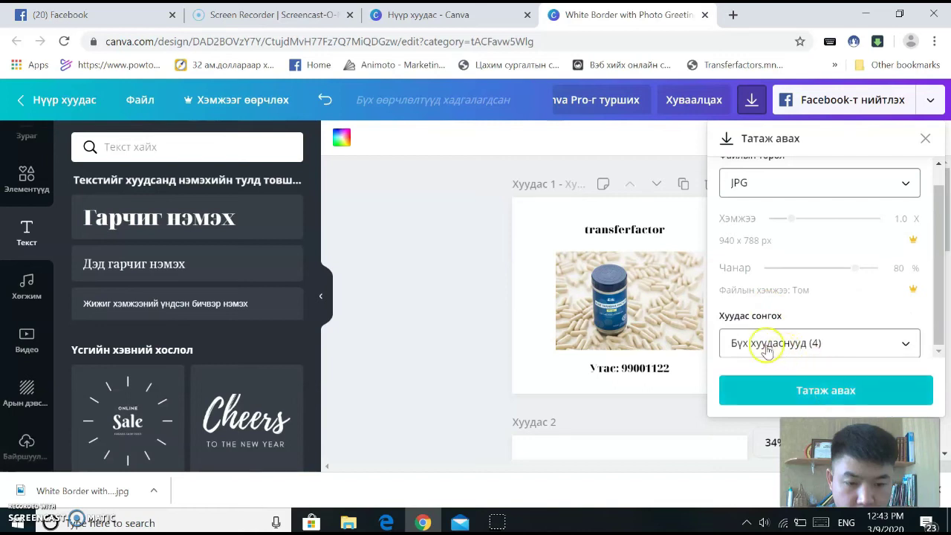
{"action": "left_click", "coordinate": [773, 344]}
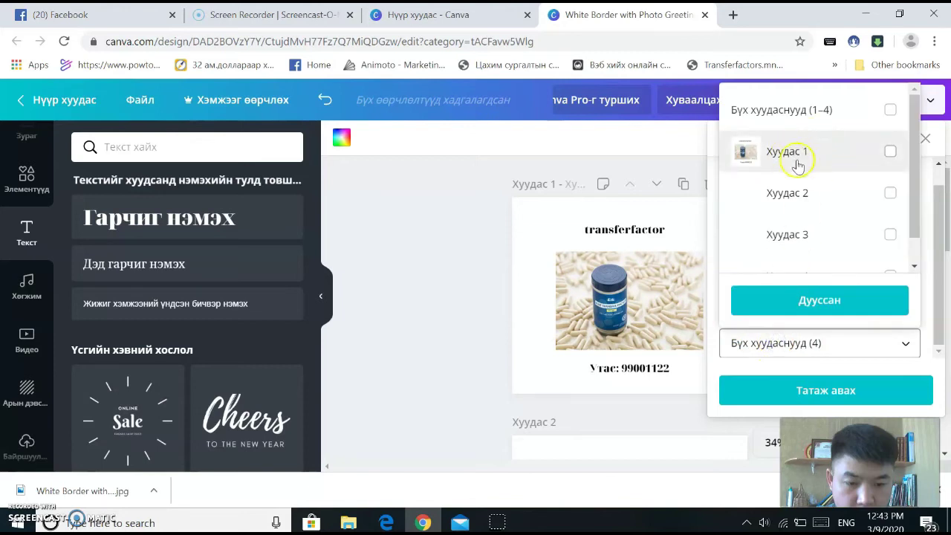
{"action": "left_click", "coordinate": [891, 153]}
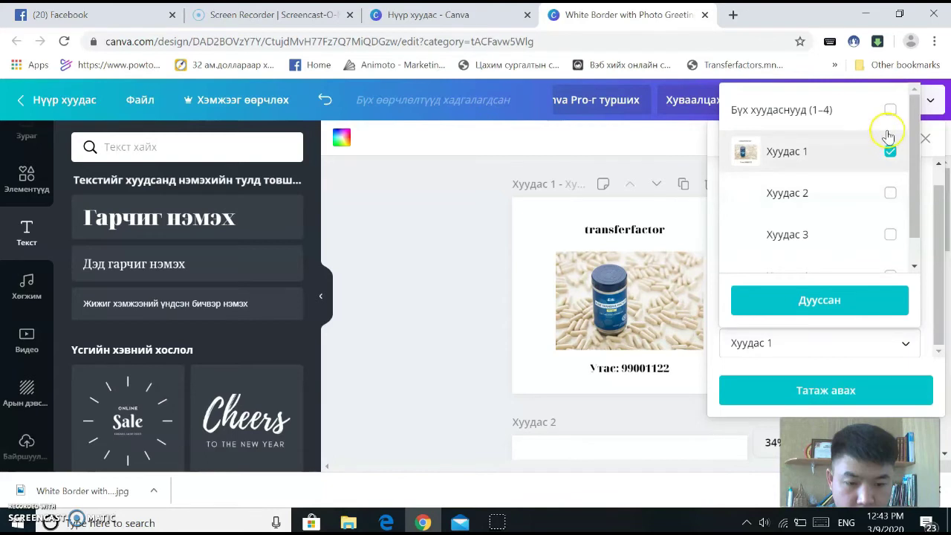
{"action": "left_click", "coordinate": [820, 300]}
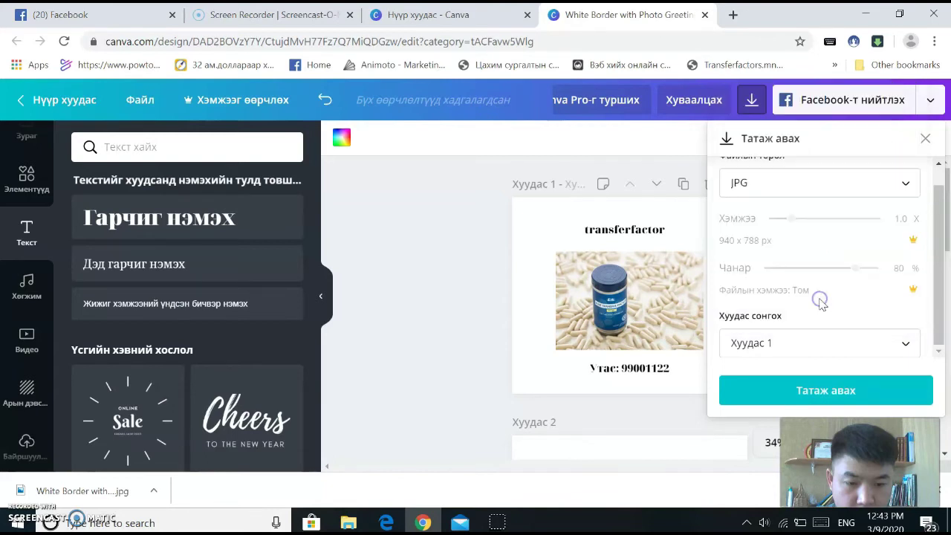
Download the selected page and save the JPG under its suggested file name.
{"action": "left_click", "coordinate": [807, 391]}
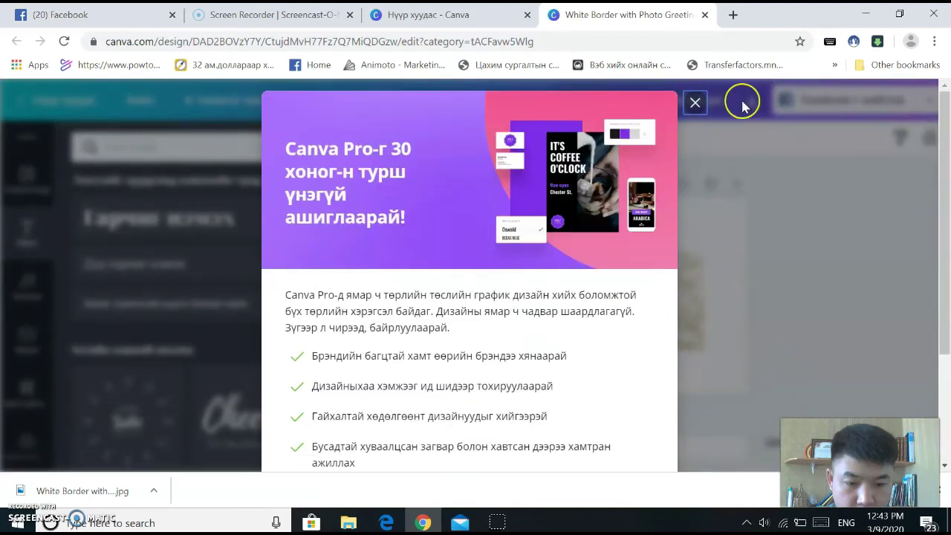
{"action": "left_click", "coordinate": [697, 98]}
{"action": "left_click", "coordinate": [763, 469]}
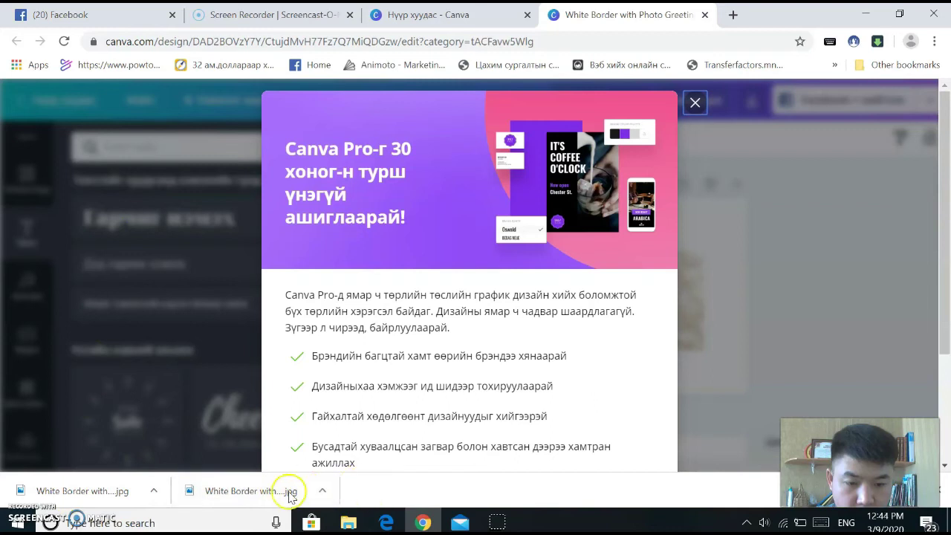
Show the newly downloaded JPG in its folder, view it in Photos, then close both windows and the Canva Pro offer.
{"action": "left_click", "coordinate": [321, 492]}
{"action": "left_click", "coordinate": [352, 440]}
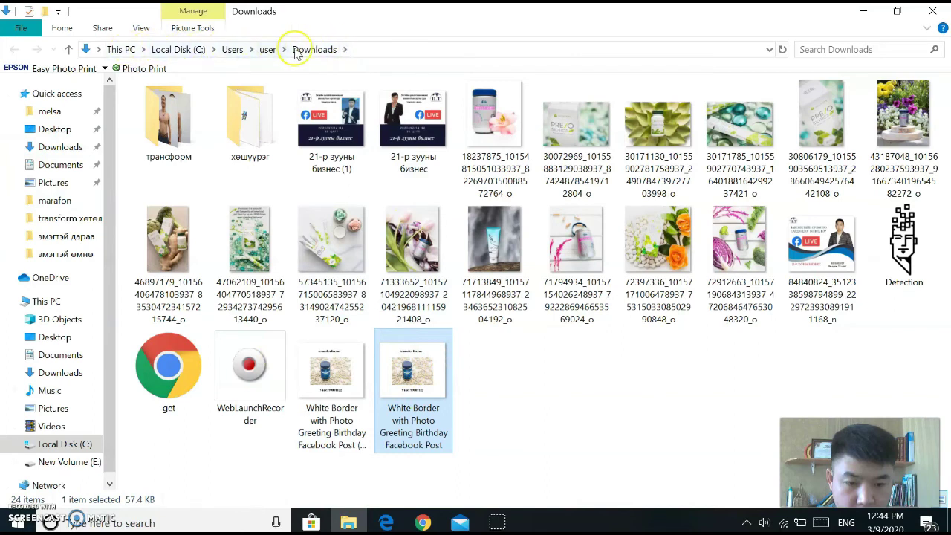
{"action": "double_click", "coordinate": [406, 376]}
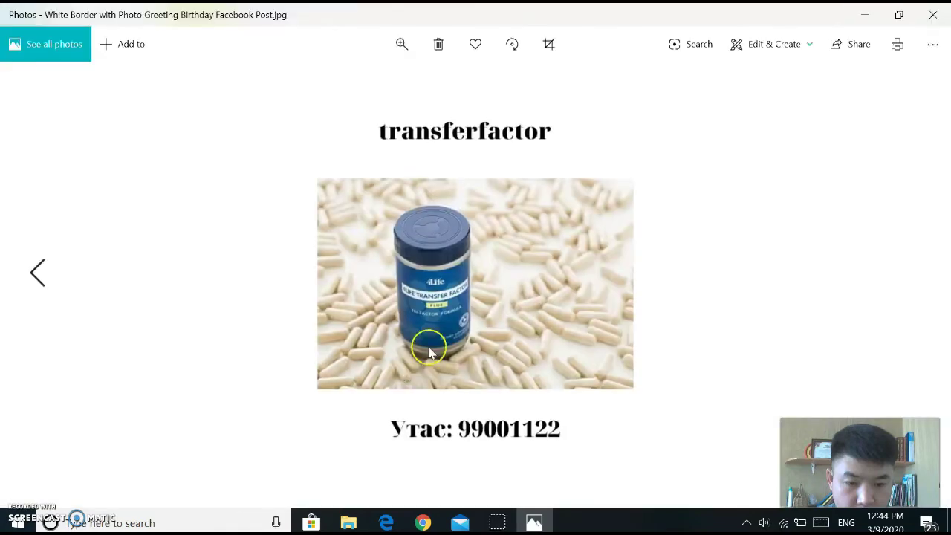
{"action": "left_click", "coordinate": [935, 14]}
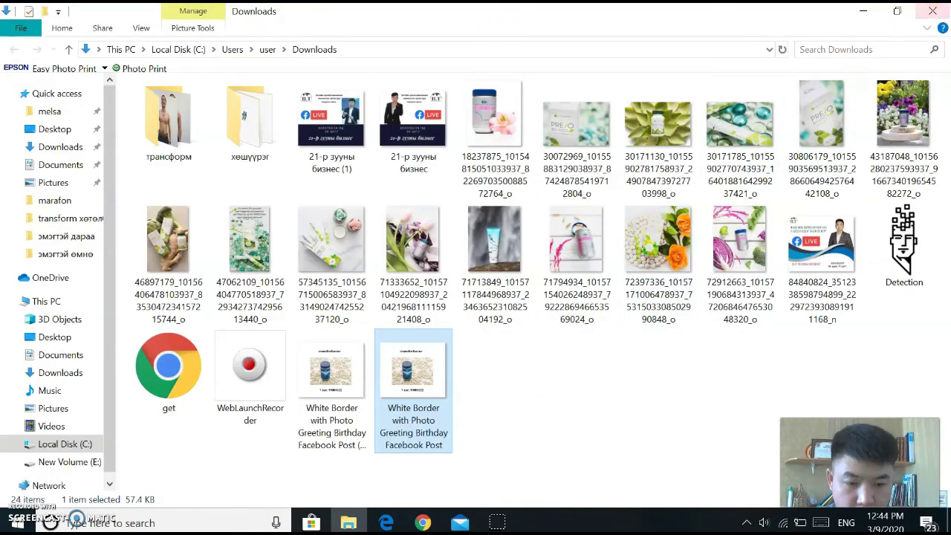
{"action": "left_click", "coordinate": [933, 14]}
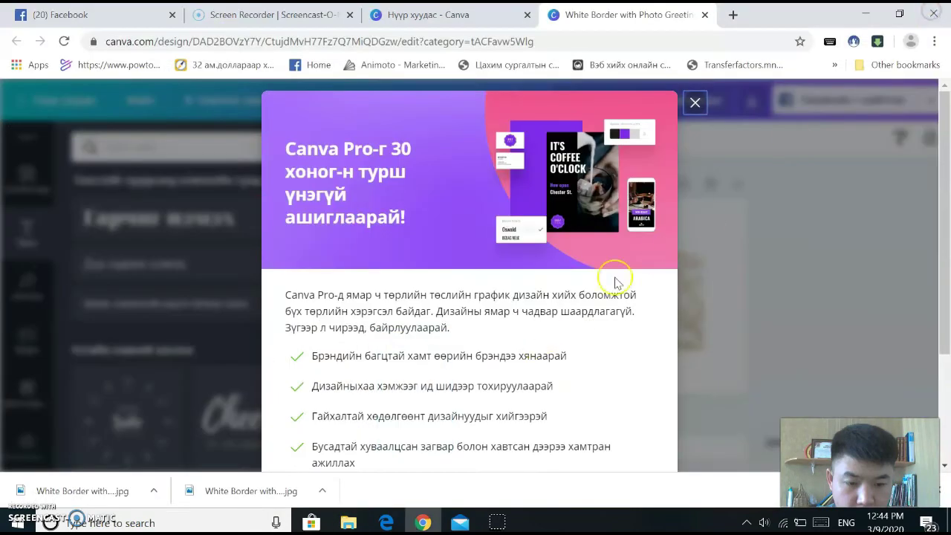
{"action": "left_click", "coordinate": [695, 104]}
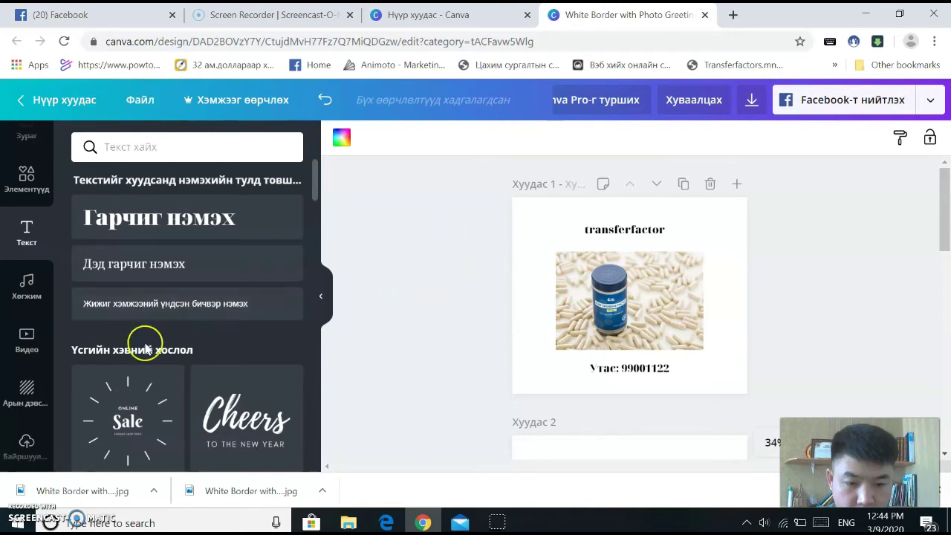
Delete the first page with the bottle design and duplicate the blank page that takes its place.
{"action": "scroll", "coordinate": [148, 336], "scroll_direction": "down", "scroll_amount": 3}
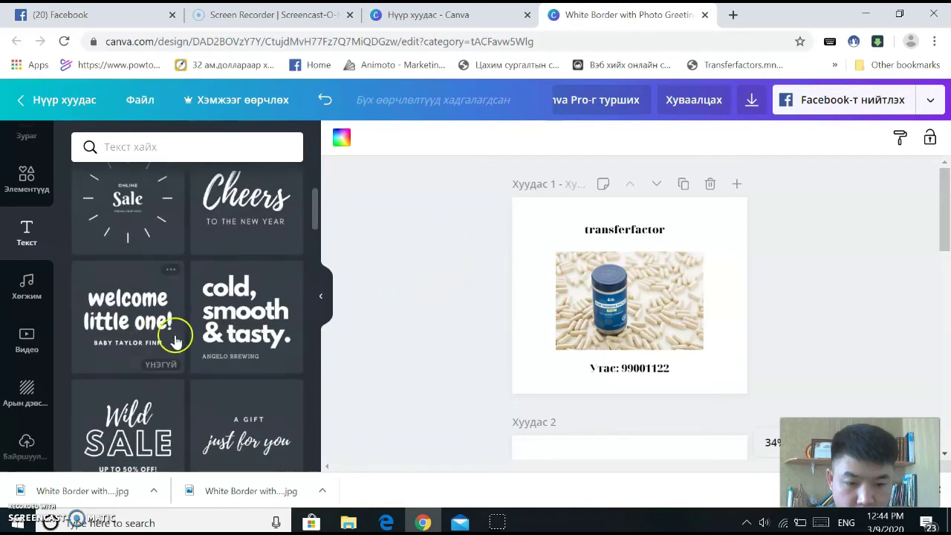
{"action": "left_click", "coordinate": [708, 183]}
{"action": "left_click", "coordinate": [685, 186]}
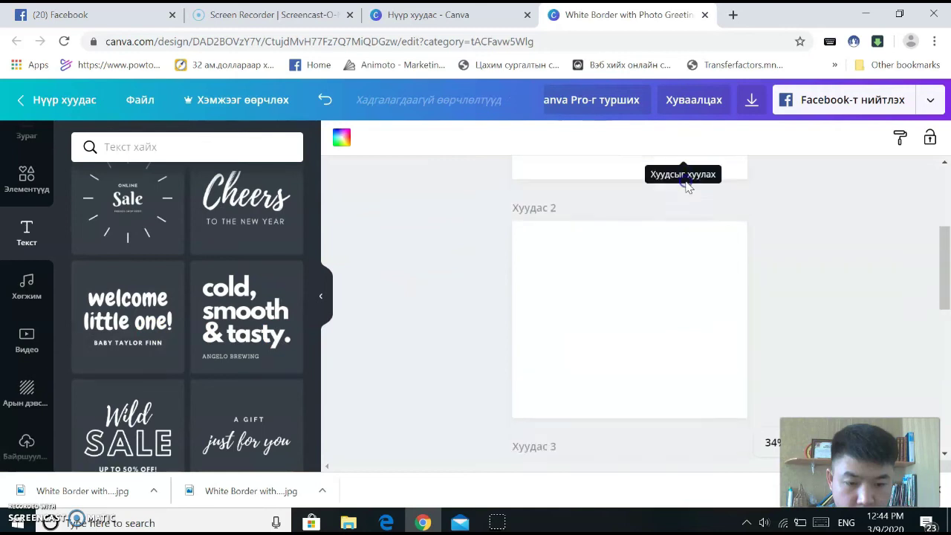
{"action": "scroll", "coordinate": [658, 265], "scroll_direction": "up", "scroll_amount": 3}
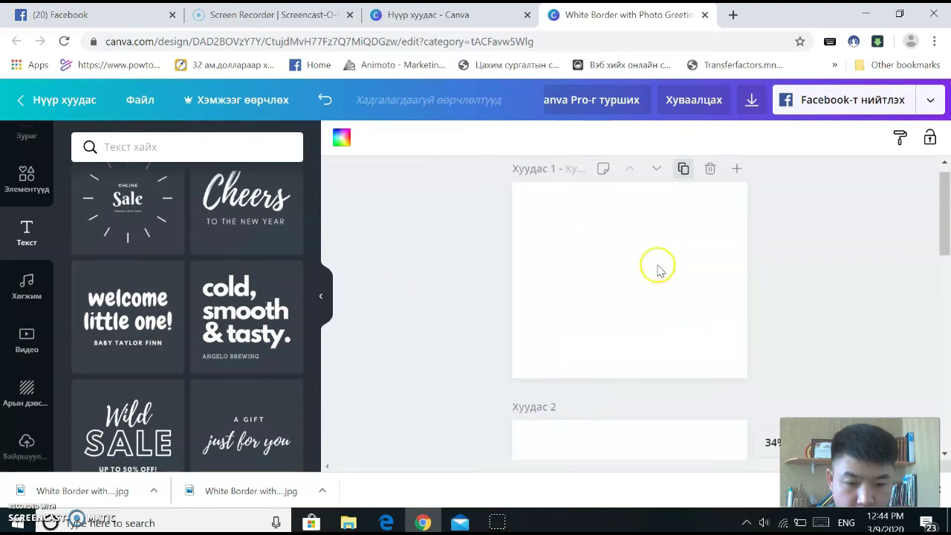
Add a new blank page directly after page 1 (Хуудас 1).
{"action": "left_click", "coordinate": [734, 169]}
{"action": "scroll", "coordinate": [594, 297], "scroll_direction": "up", "scroll_amount": 3}
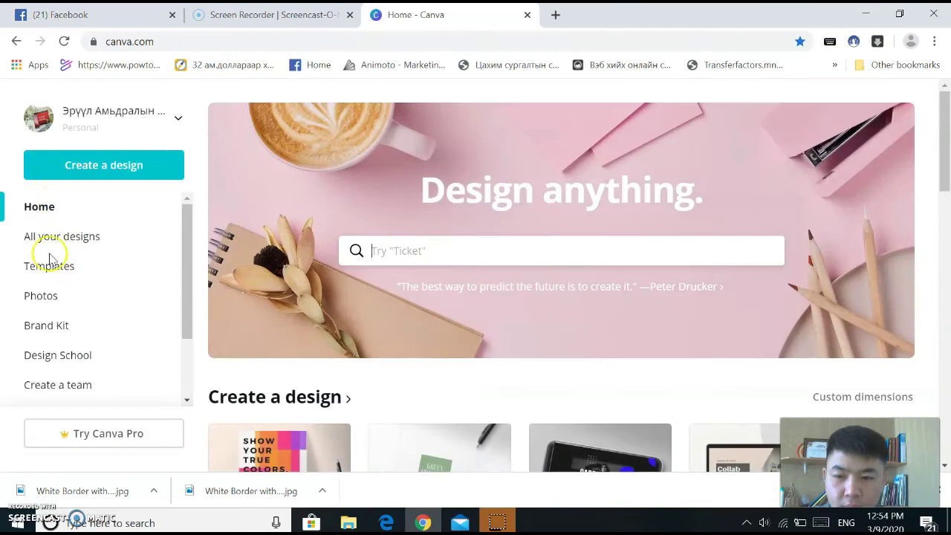
Create a new Video design from the Canva home page and apply "The Fashion Pack" template to it.
{"action": "scroll", "coordinate": [446, 314], "scroll_direction": "down", "scroll_amount": 5}
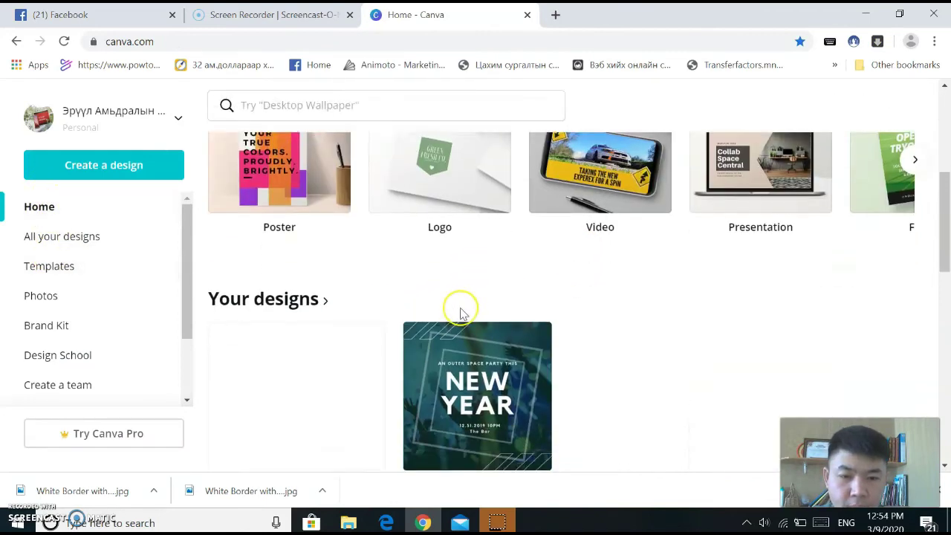
{"action": "scroll", "coordinate": [461, 313], "scroll_direction": "up", "scroll_amount": 2}
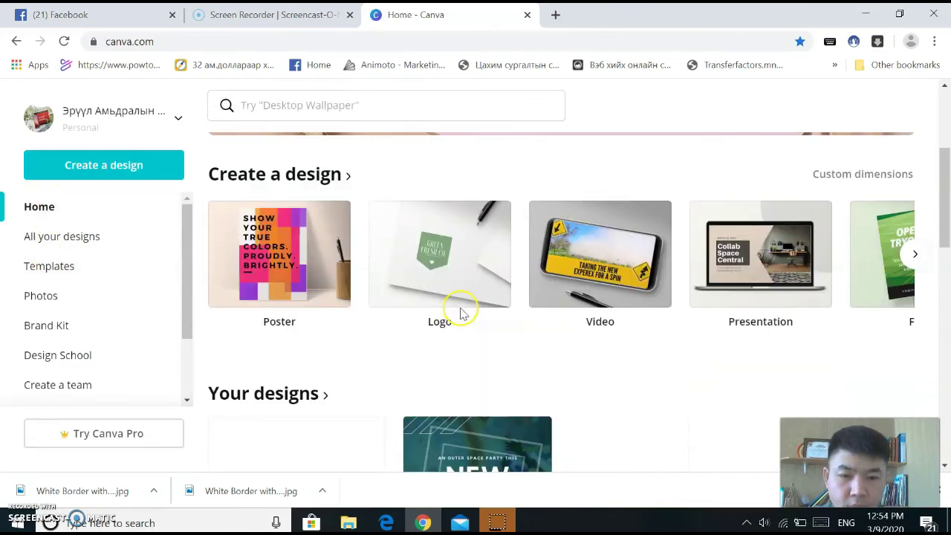
{"action": "left_click", "coordinate": [585, 257]}
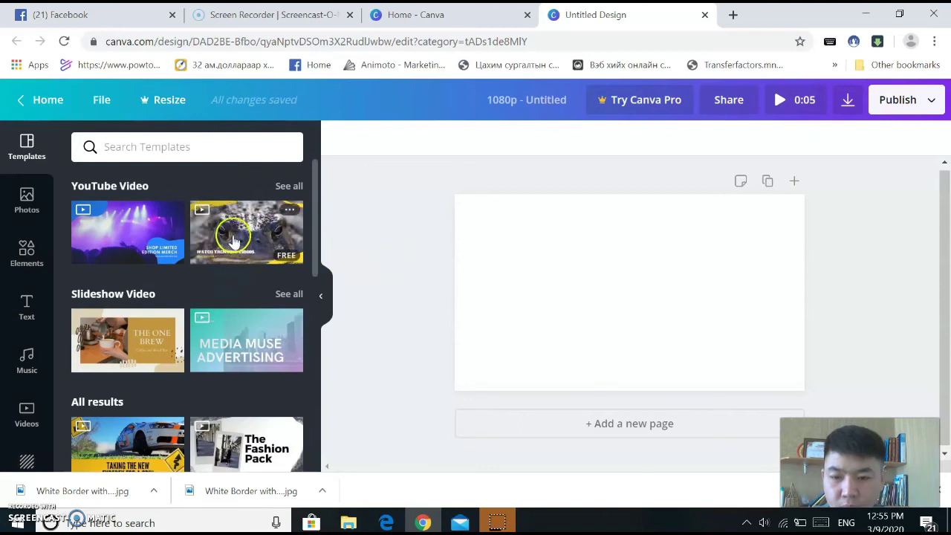
{"action": "scroll", "coordinate": [226, 343], "scroll_direction": "down", "scroll_amount": 3}
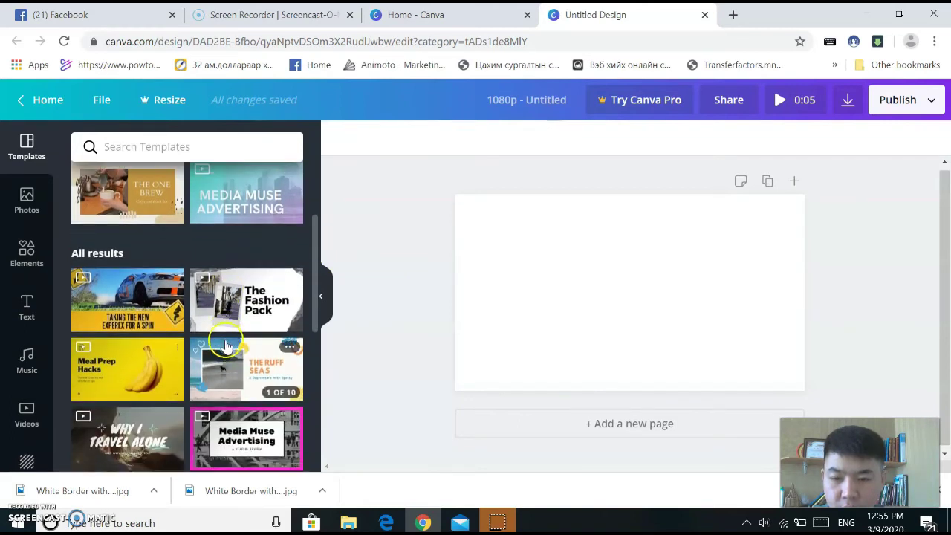
{"action": "left_click", "coordinate": [235, 297]}
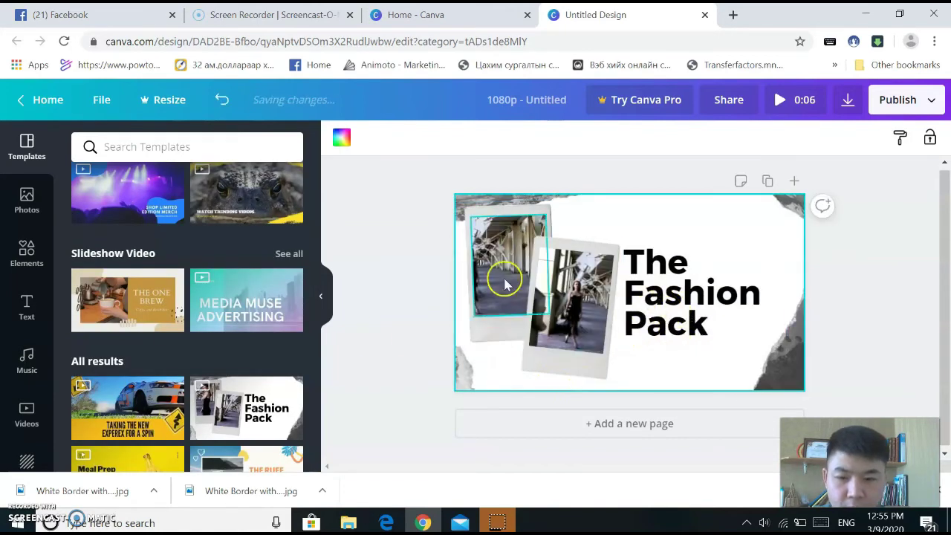
Try the uploaded bottle photo in the front polaroid frame, undo that, and make the photo the page background instead.
{"action": "scroll", "coordinate": [33, 416], "scroll_direction": "down", "scroll_amount": 2}
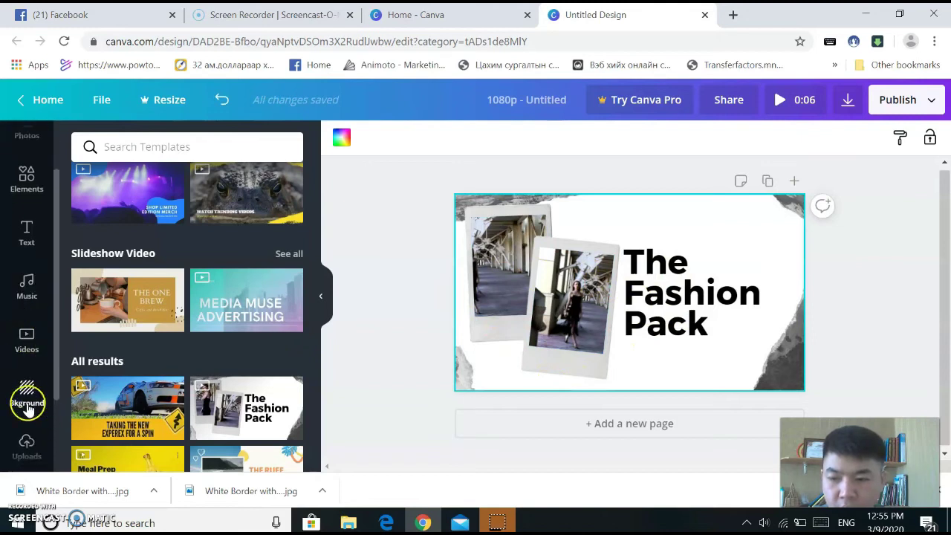
{"action": "left_click", "coordinate": [25, 372]}
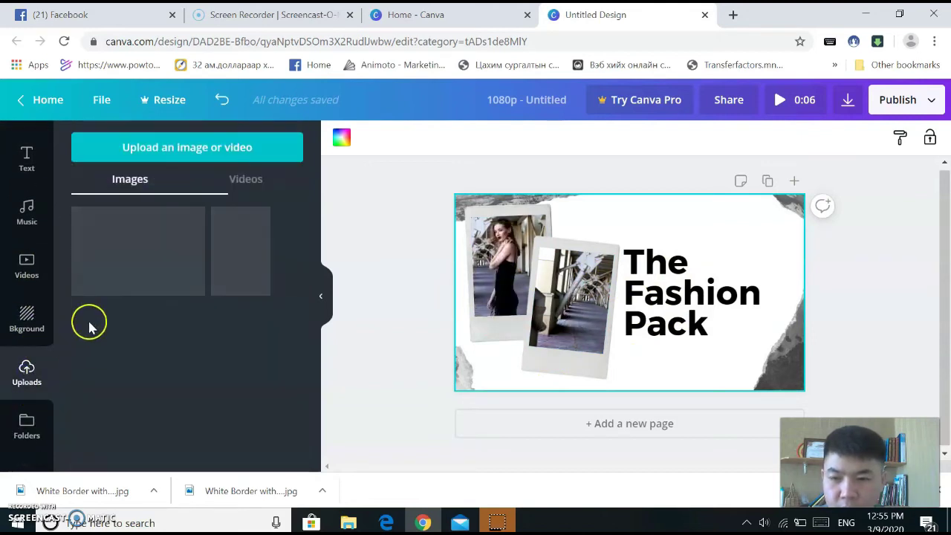
{"action": "left_click_drag", "start_coordinate": [102, 281], "coordinate": [576, 278]}
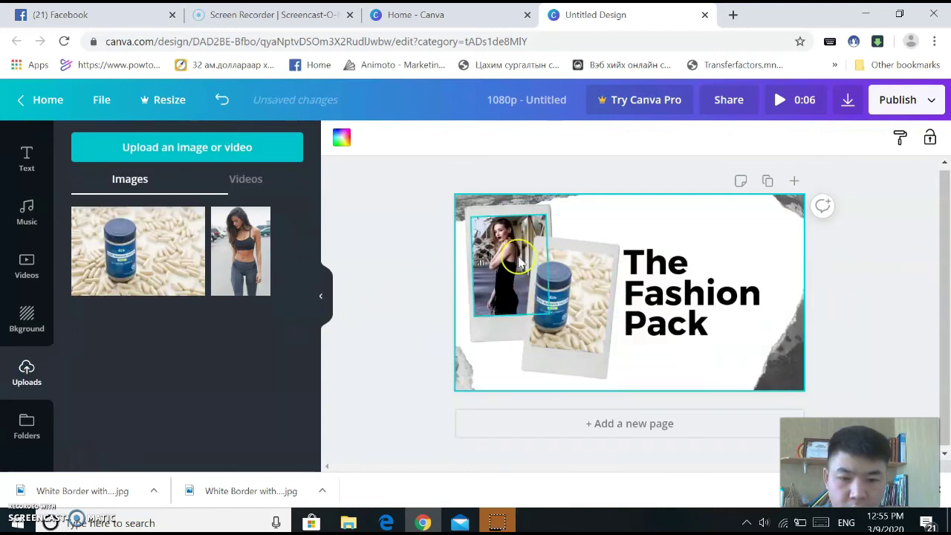
{"action": "left_click", "coordinate": [222, 100]}
{"action": "left_click_drag", "start_coordinate": [197, 264], "coordinate": [662, 387]}
{"action": "left_click", "coordinate": [393, 265]}
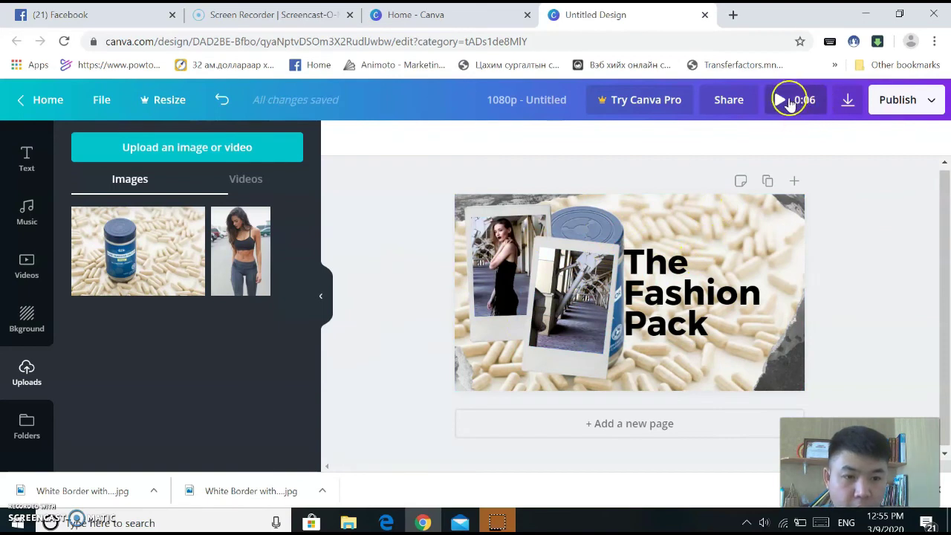
Preview the video with the bottle photo background and close the preview.
{"action": "left_click", "coordinate": [790, 103]}
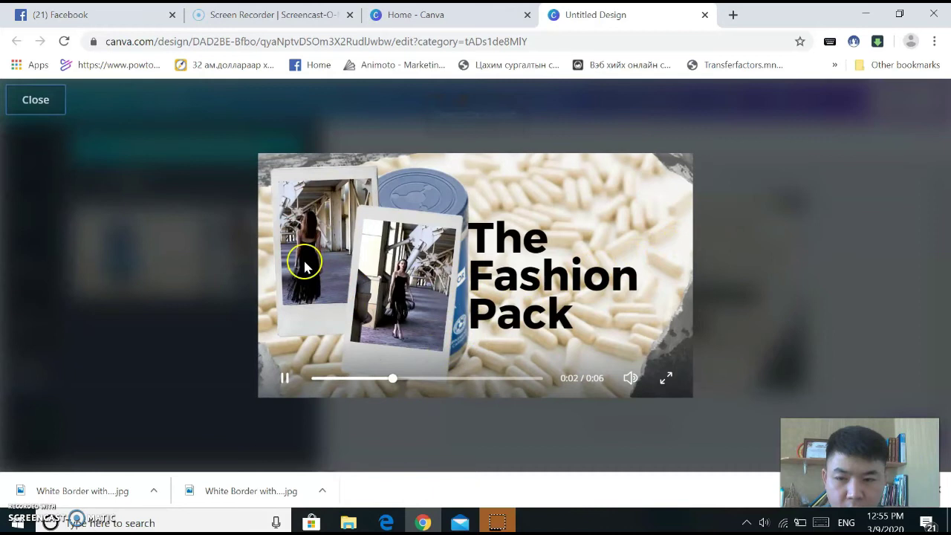
{"action": "left_click", "coordinate": [34, 102]}
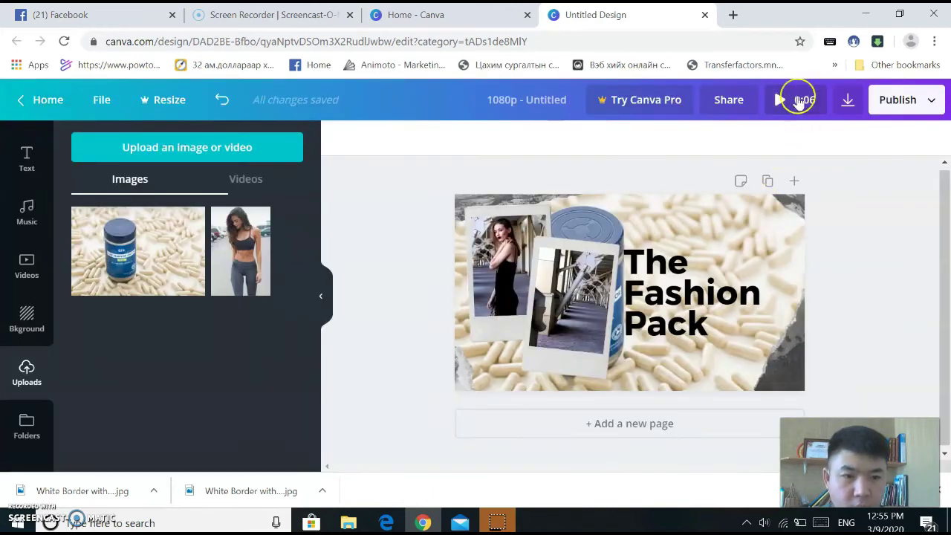
Replace the heading "The Fashion Pack" with "transferfactor" and widen its text box to 994, up to the page's right edge.
{"action": "left_click", "coordinate": [675, 292]}
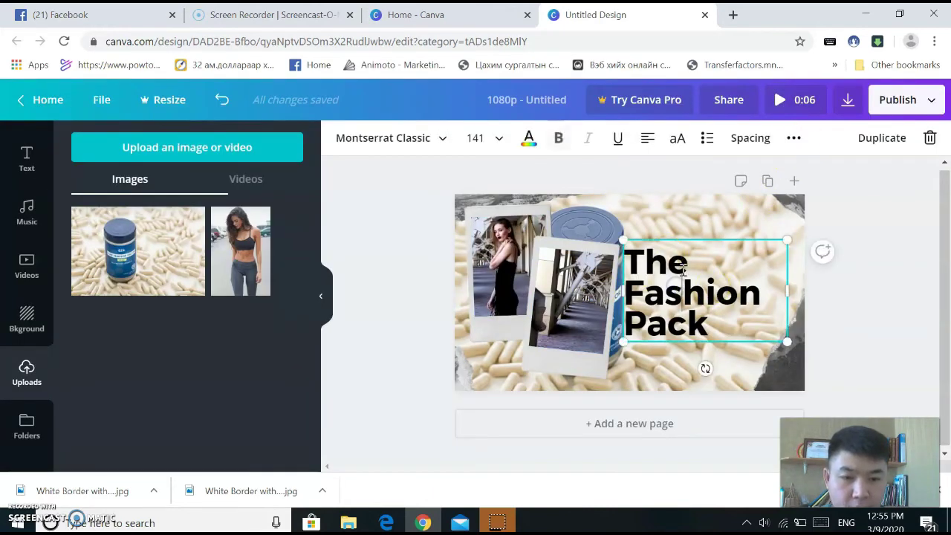
{"action": "double_click", "coordinate": [692, 314]}
{"action": "type", "text": "tr"}
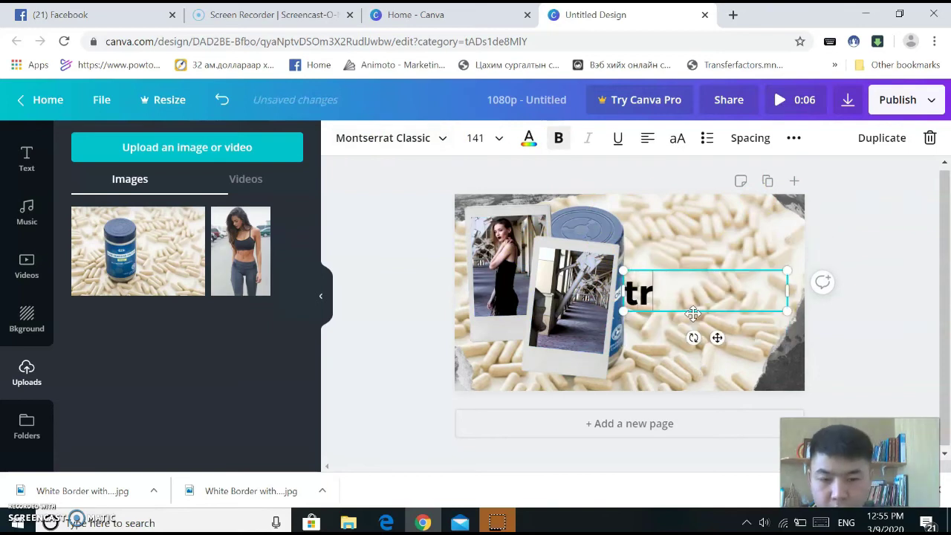
{"action": "type", "text": "ansferfactor"}
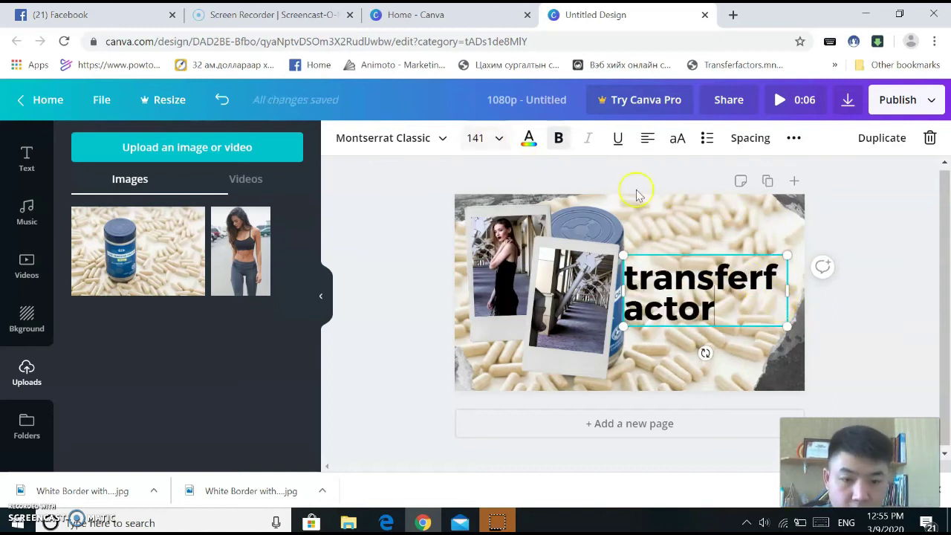
{"action": "left_click_drag", "start_coordinate": [791, 292], "coordinate": [805, 295]}
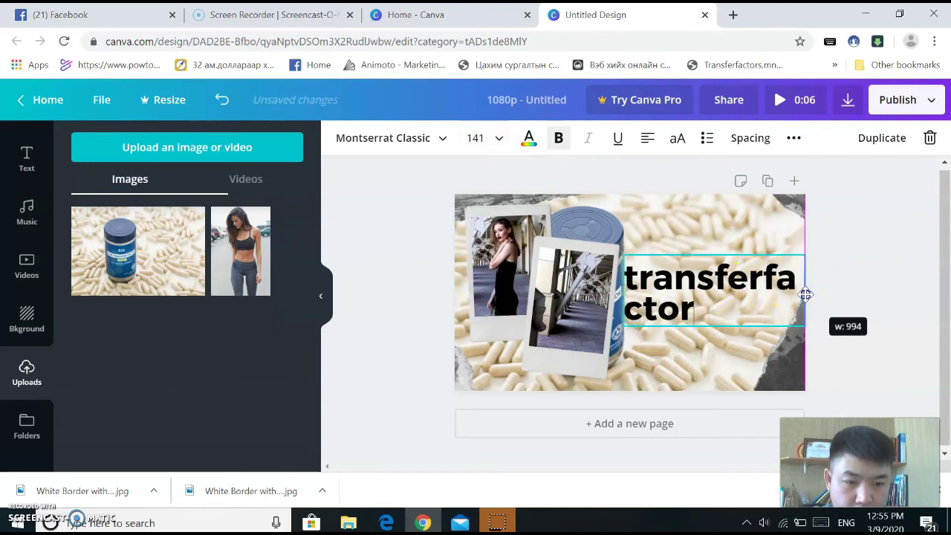
{"action": "left_click", "coordinate": [753, 286]}
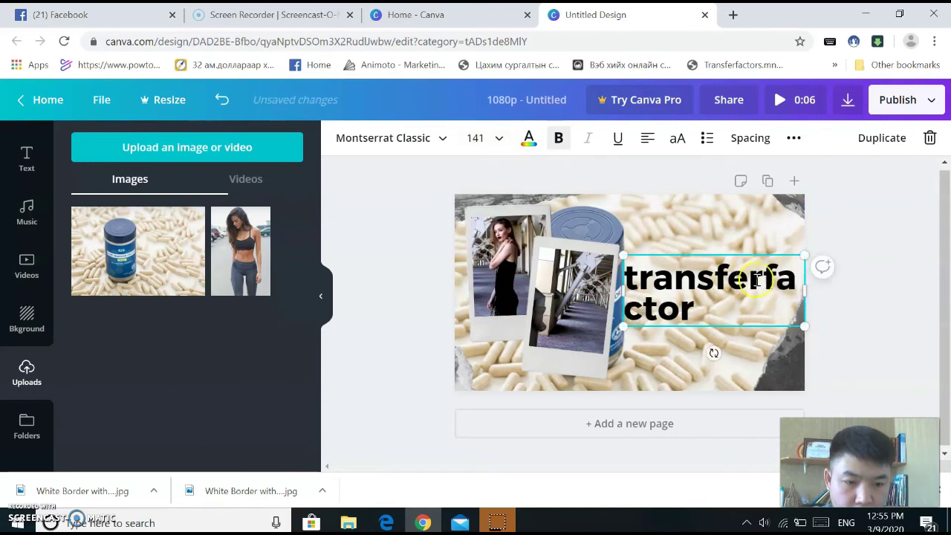
Set the heading's font size to 88 and move it slightly up and to the right.
{"action": "left_click", "coordinate": [478, 138]}
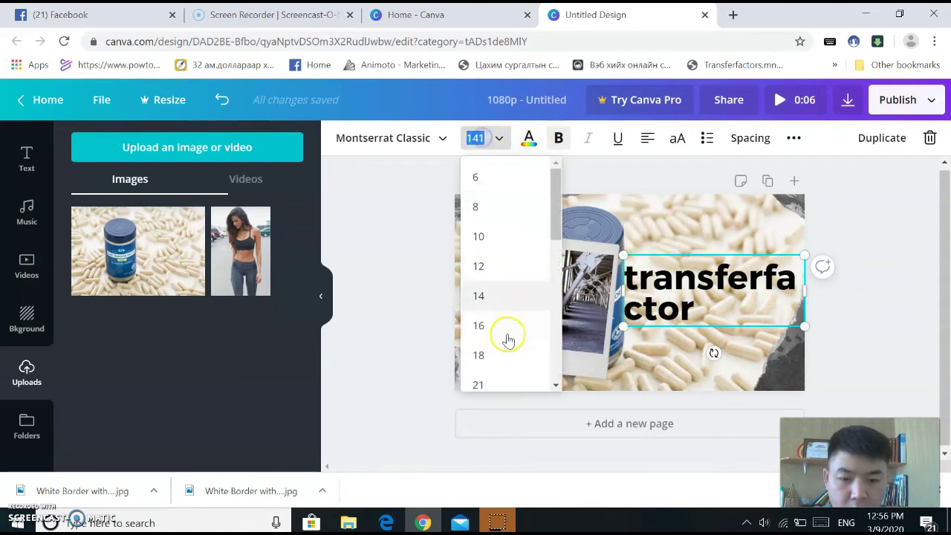
{"action": "scroll", "coordinate": [508, 339], "scroll_direction": "down", "scroll_amount": 6}
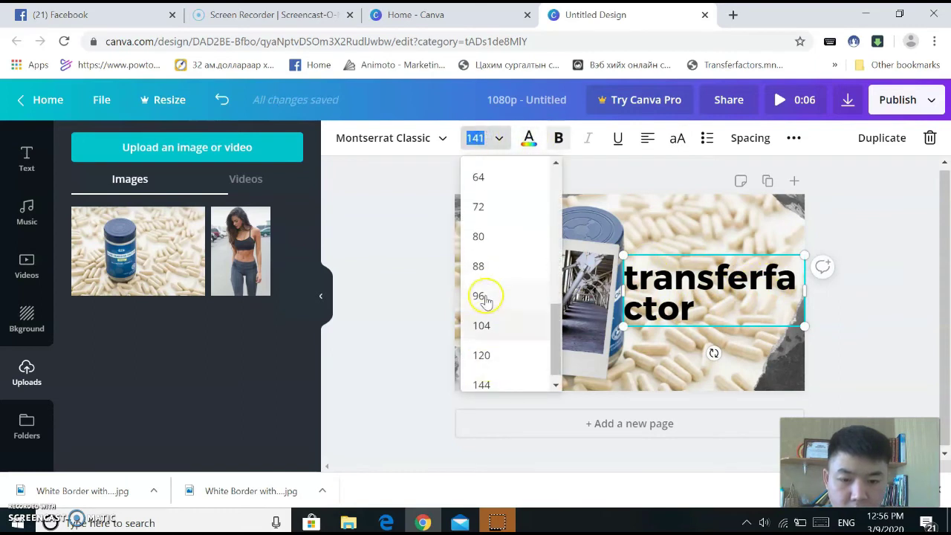
{"action": "left_click", "coordinate": [479, 266]}
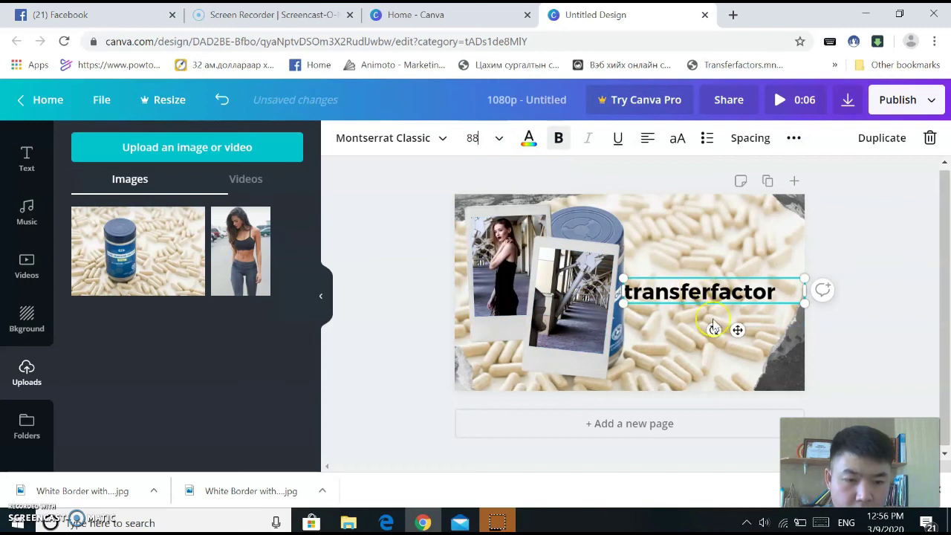
{"action": "mouse_move", "coordinate": [738, 330]}
{"action": "left_mouse_down"}
{"action": "mouse_move", "coordinate": [739, 312]}
{"action": "mouse_move", "coordinate": [756, 327]}
{"action": "mouse_move", "coordinate": [747, 319]}
{"action": "left_mouse_up"}
{"action": "left_click", "coordinate": [891, 274]}
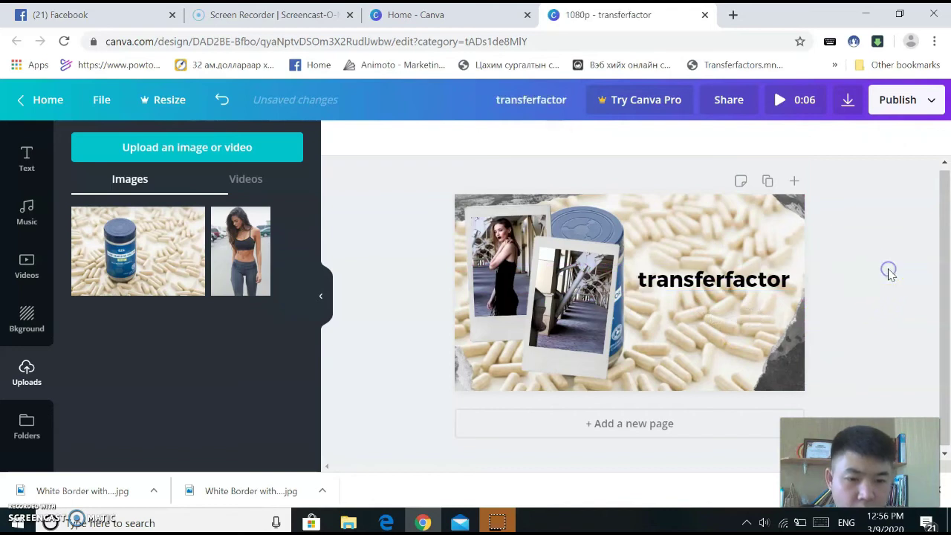
{"action": "left_click", "coordinate": [569, 315]}
{"action": "left_click", "coordinate": [504, 262]}
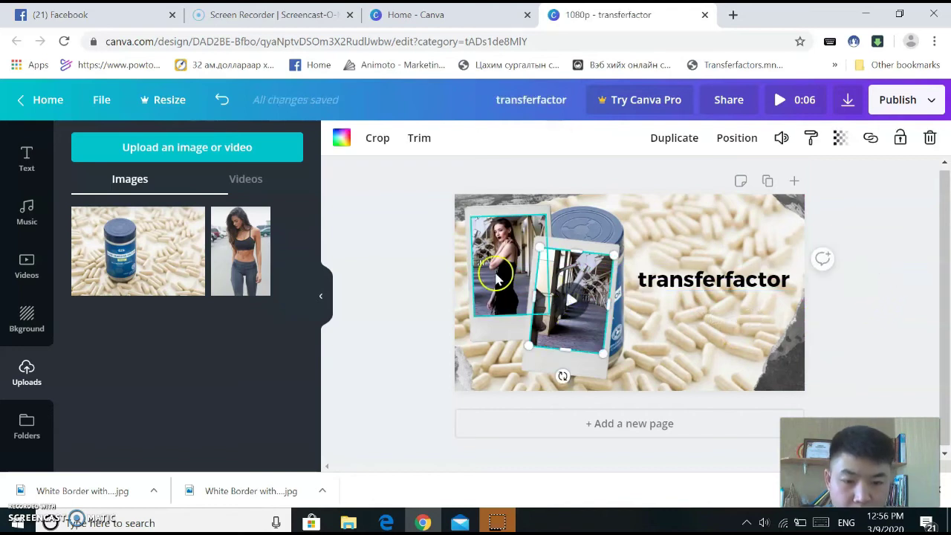
{"action": "left_click", "coordinate": [372, 234]}
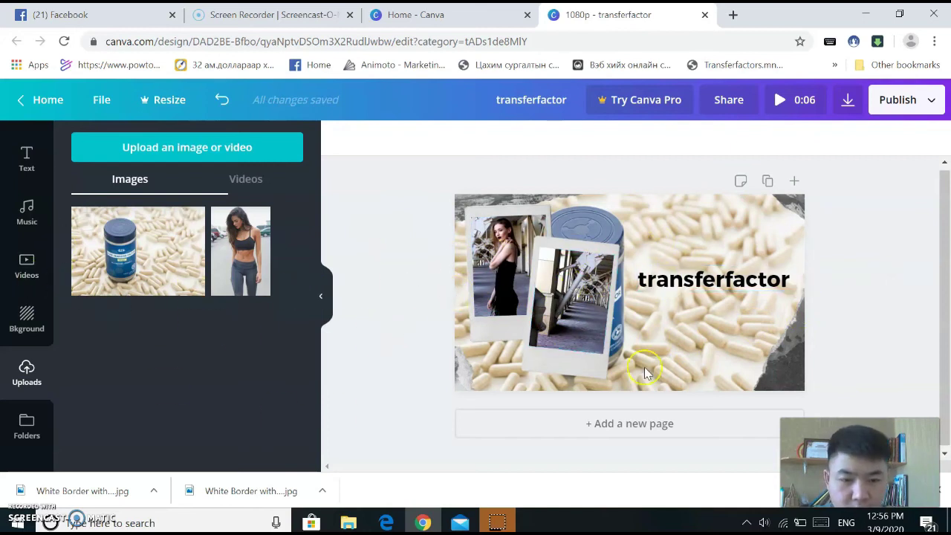
Download the design with the Video (MP4) file type and save it in Downloads under the suggested name transferfactor.
{"action": "left_click", "coordinate": [846, 100]}
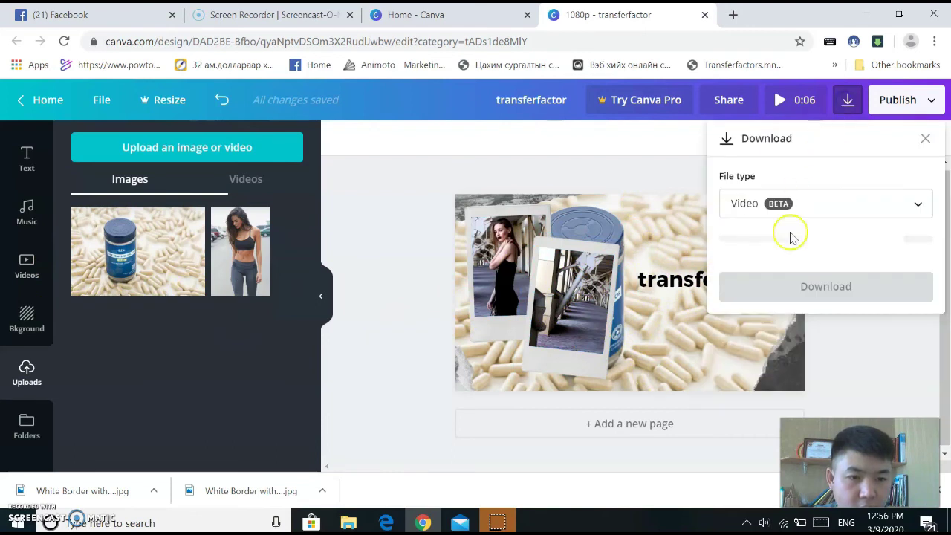
{"action": "left_click", "coordinate": [797, 205]}
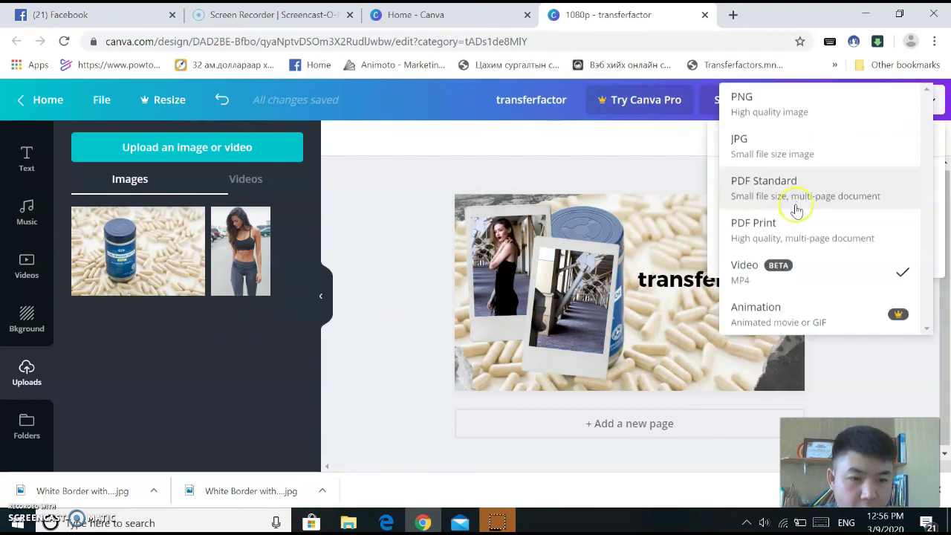
{"action": "left_click", "coordinate": [799, 275]}
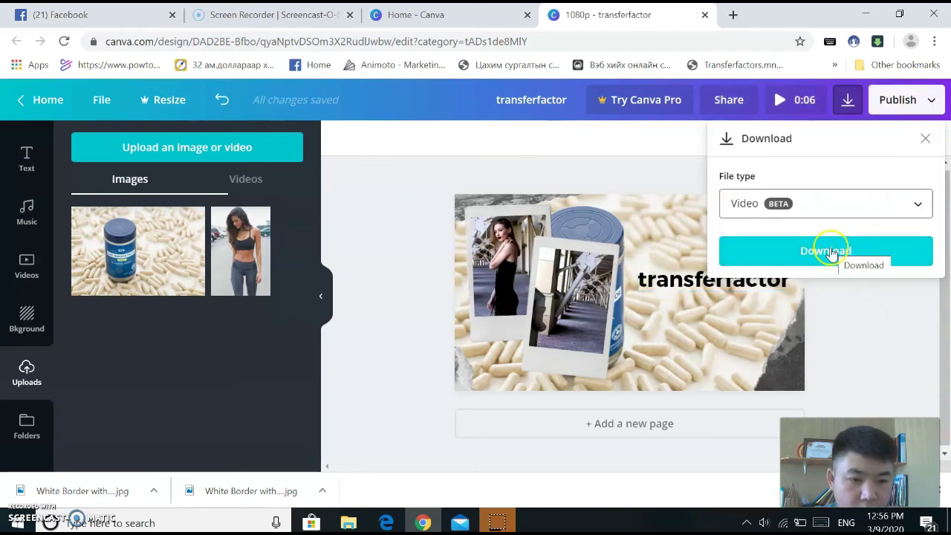
{"action": "left_click", "coordinate": [829, 253]}
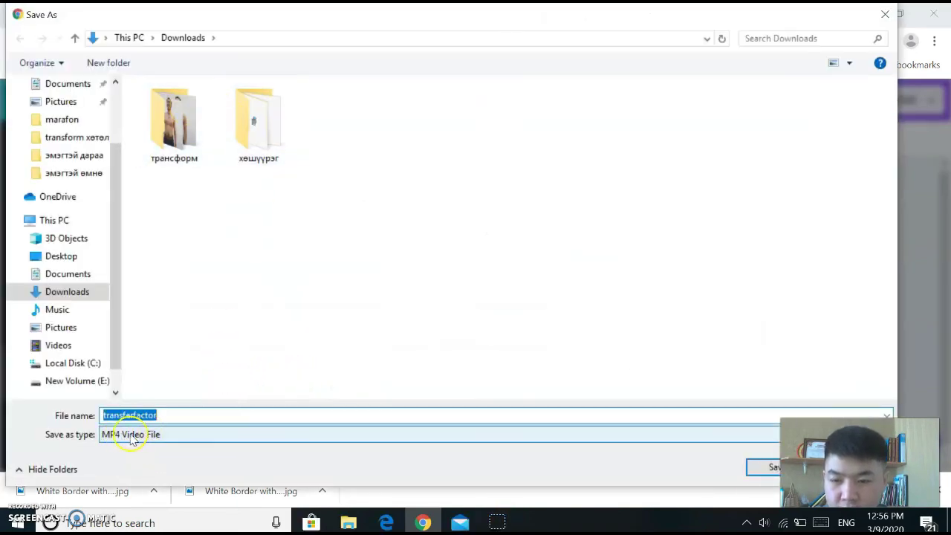
{"action": "left_click", "coordinate": [767, 467]}
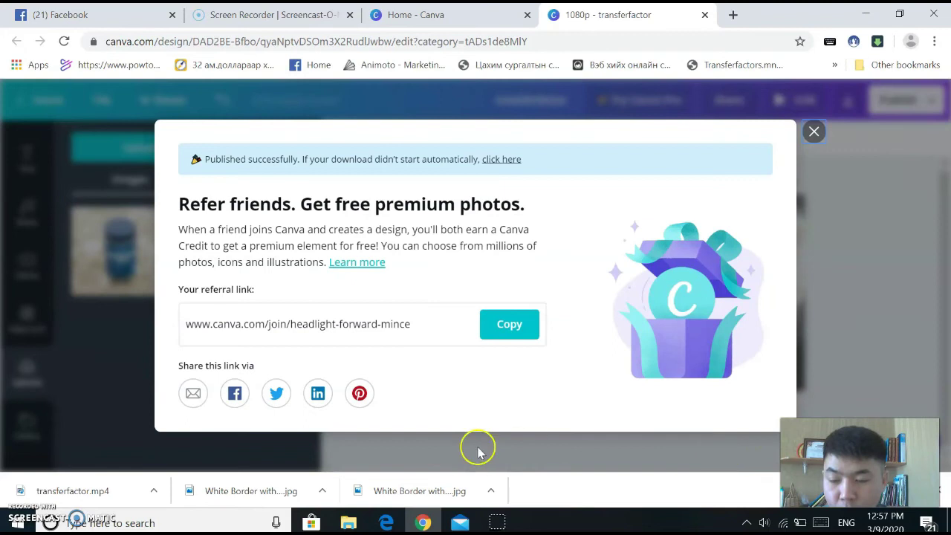
Play the downloaded transferfactor.mp4 full screen with repeat on, then close the player and Canva's referral offer.
{"action": "left_click", "coordinate": [101, 493]}
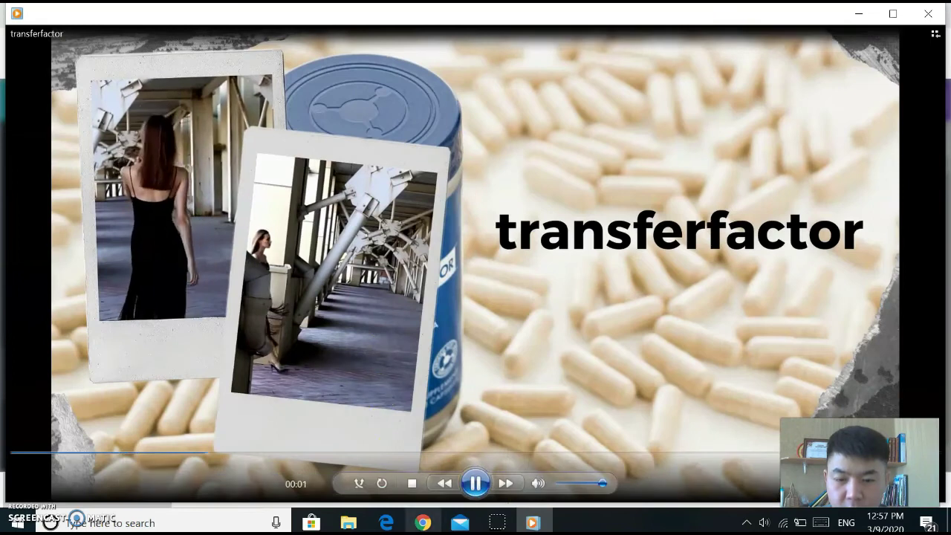
{"action": "double_click", "coordinate": [848, 225]}
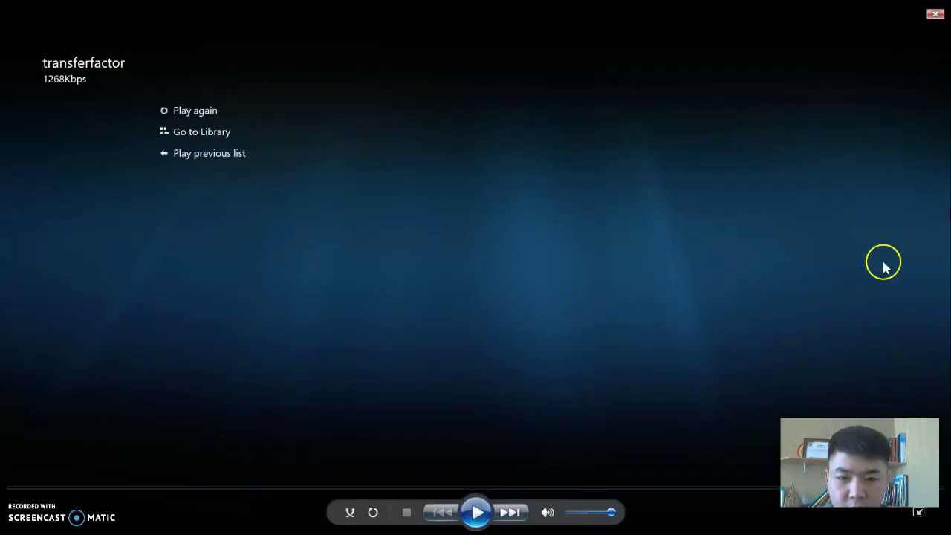
{"action": "left_click", "coordinate": [373, 512]}
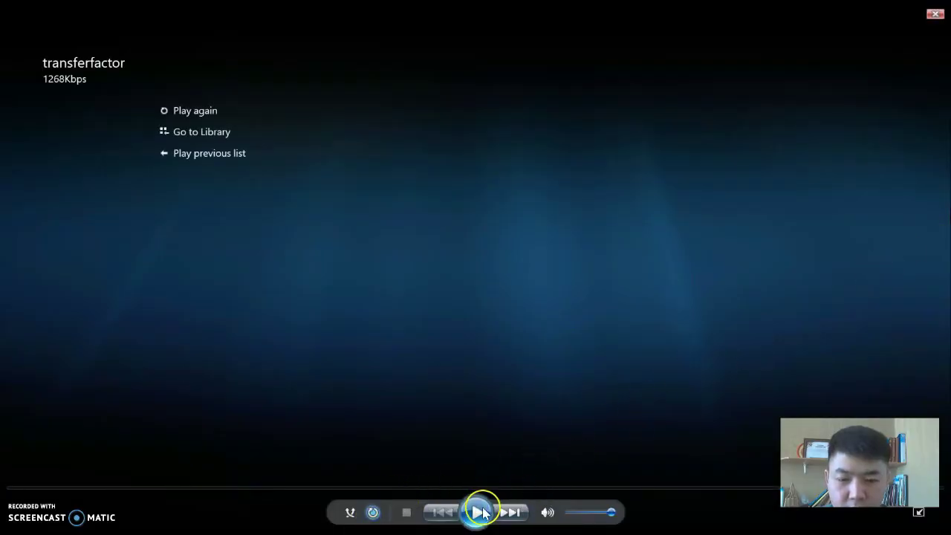
{"action": "left_click", "coordinate": [480, 513]}
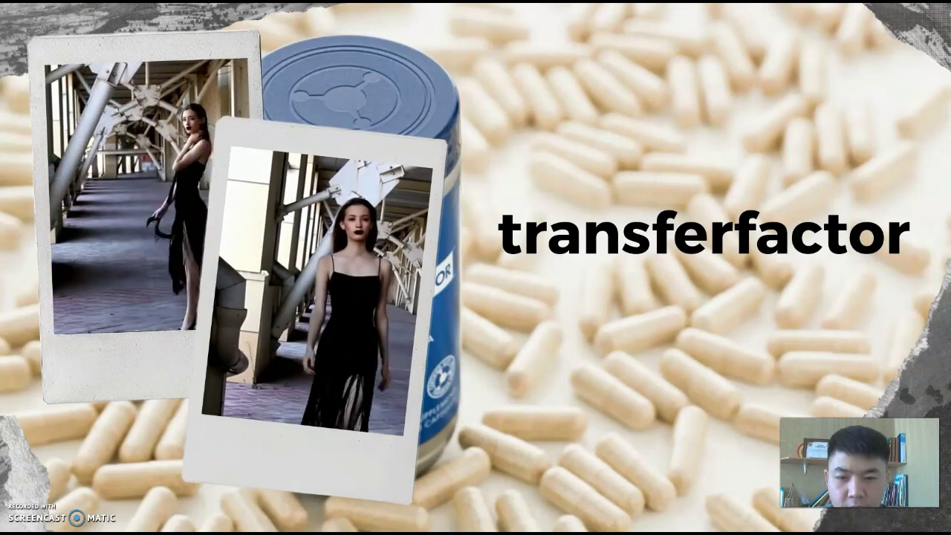
{"action": "mouse_move", "coordinate": [602, 182]}
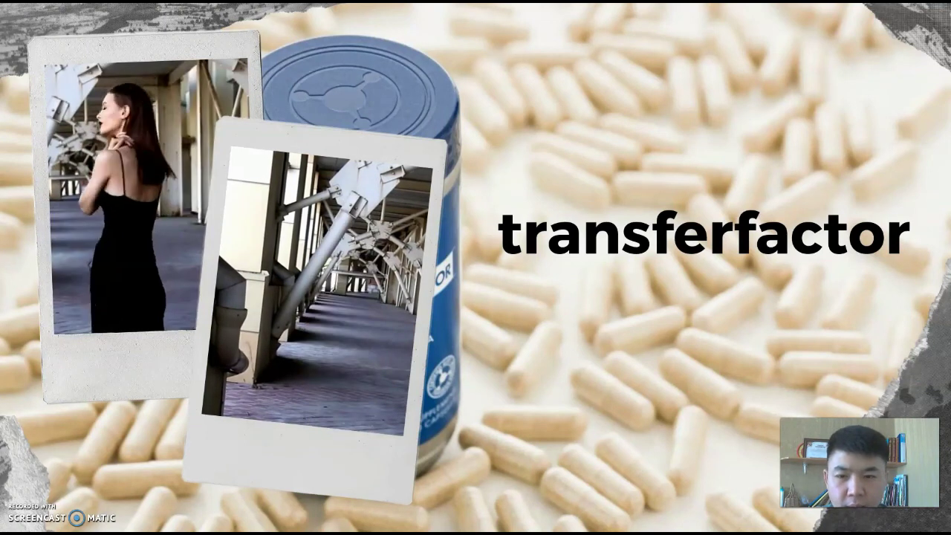
{"action": "left_click", "coordinate": [934, 13]}
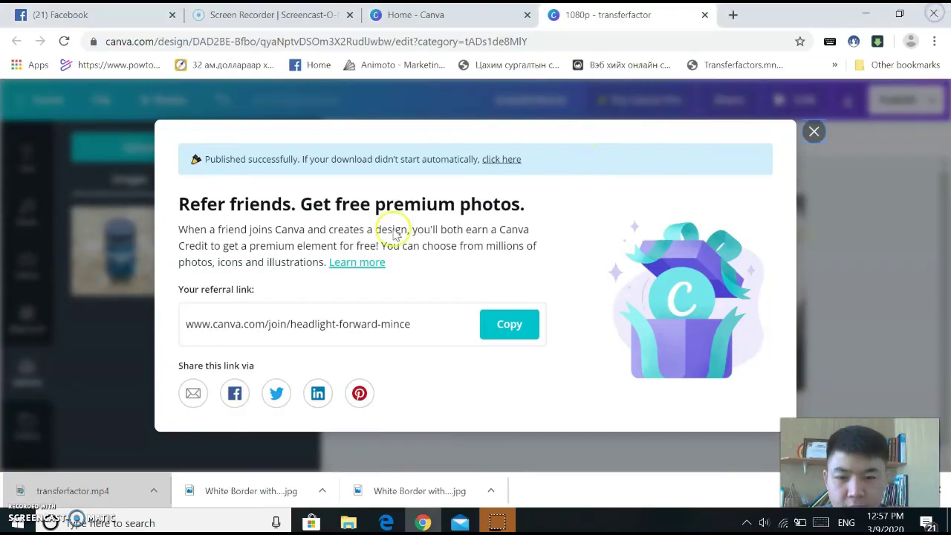
{"action": "left_click", "coordinate": [814, 132]}
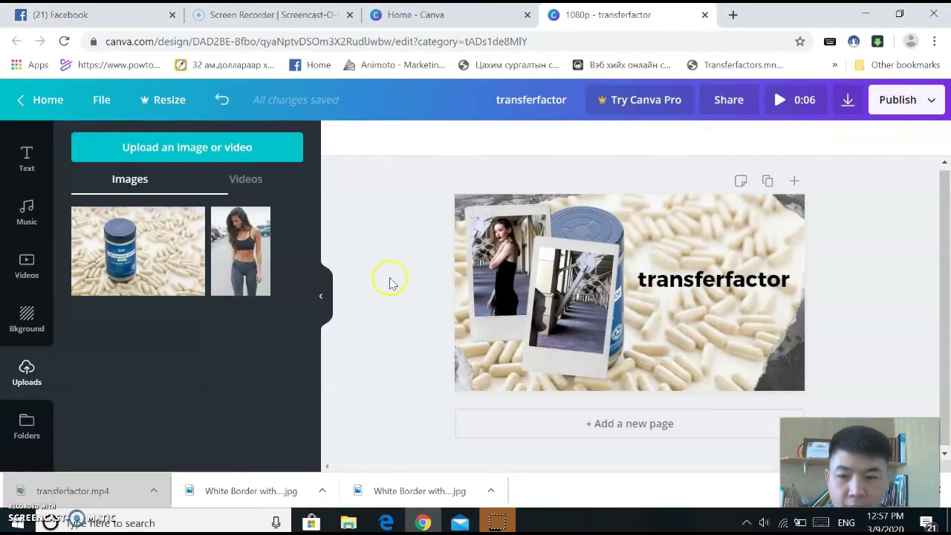
Browse the video templates and the trending stock photos available for the design.
{"action": "scroll", "coordinate": [26, 314], "scroll_direction": "down", "scroll_amount": 1}
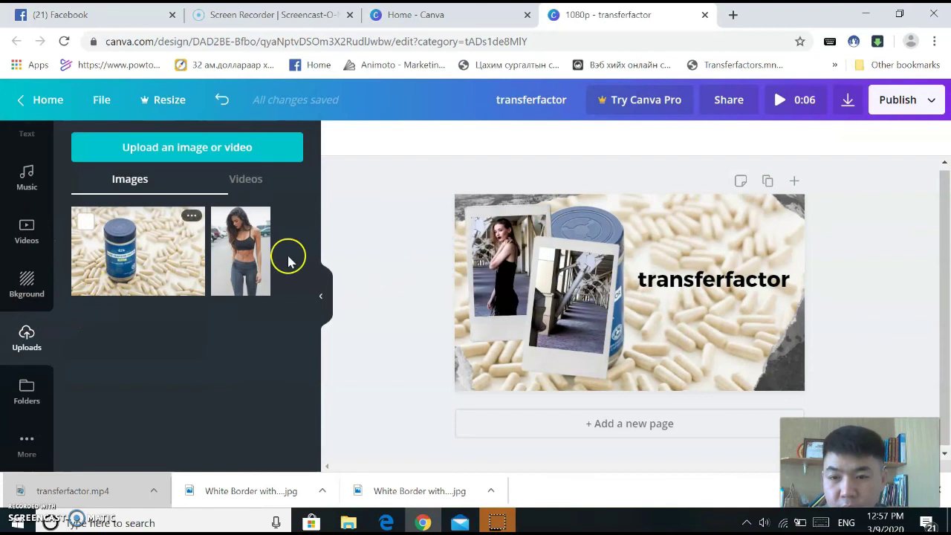
{"action": "scroll", "coordinate": [16, 288], "scroll_direction": "up", "scroll_amount": 2}
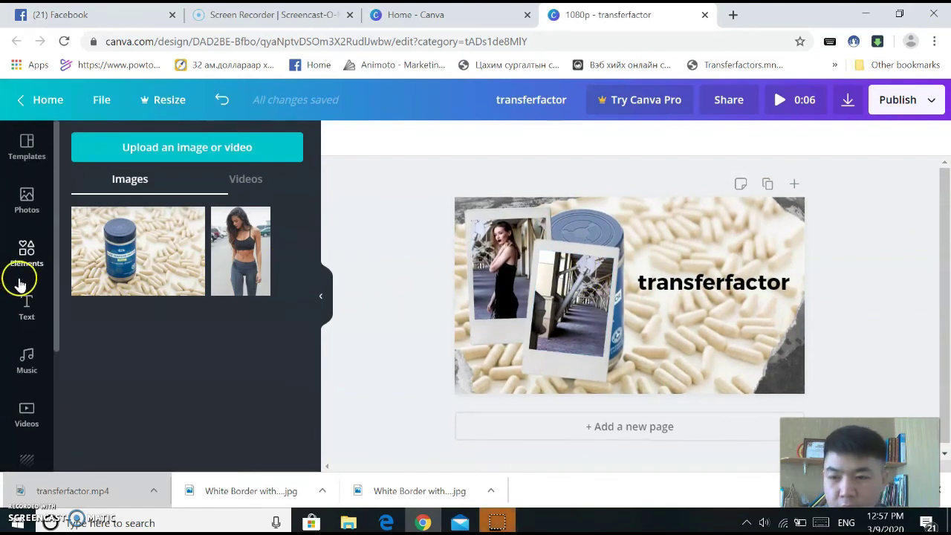
{"action": "left_click", "coordinate": [24, 153]}
{"action": "scroll", "coordinate": [245, 305], "scroll_direction": "down", "scroll_amount": 1}
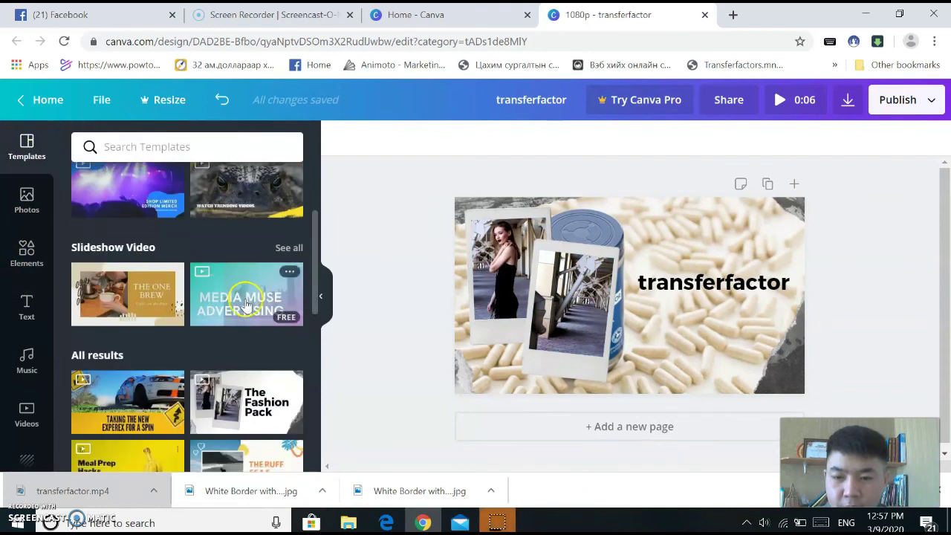
{"action": "scroll", "coordinate": [223, 306], "scroll_direction": "down", "scroll_amount": 3}
{"action": "scroll", "coordinate": [191, 308], "scroll_direction": "down", "scroll_amount": 3}
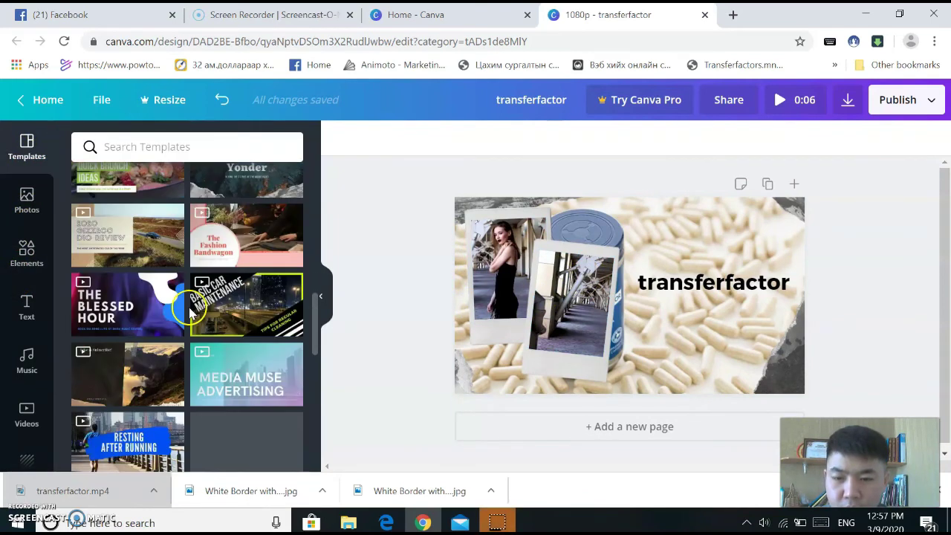
{"action": "left_click", "coordinate": [24, 203]}
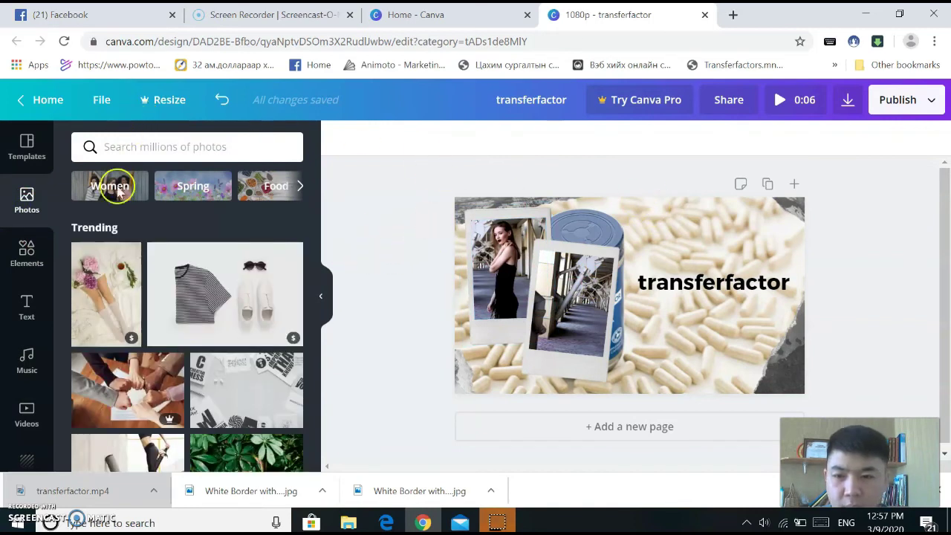
{"action": "scroll", "coordinate": [191, 359], "scroll_direction": "down", "scroll_amount": 3}
{"action": "scroll", "coordinate": [191, 357], "scroll_direction": "down", "scroll_amount": 10}
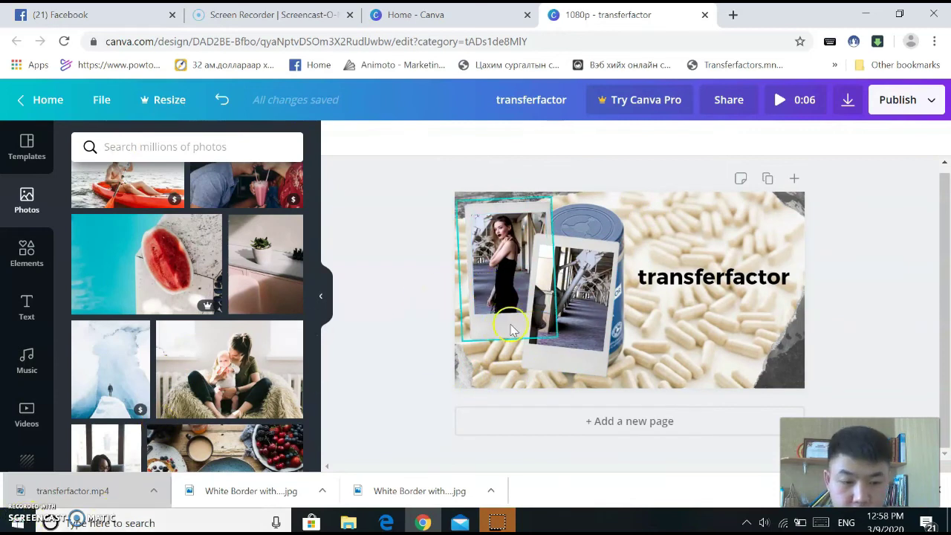
{"action": "scroll", "coordinate": [179, 344], "scroll_direction": "down", "scroll_amount": 5}
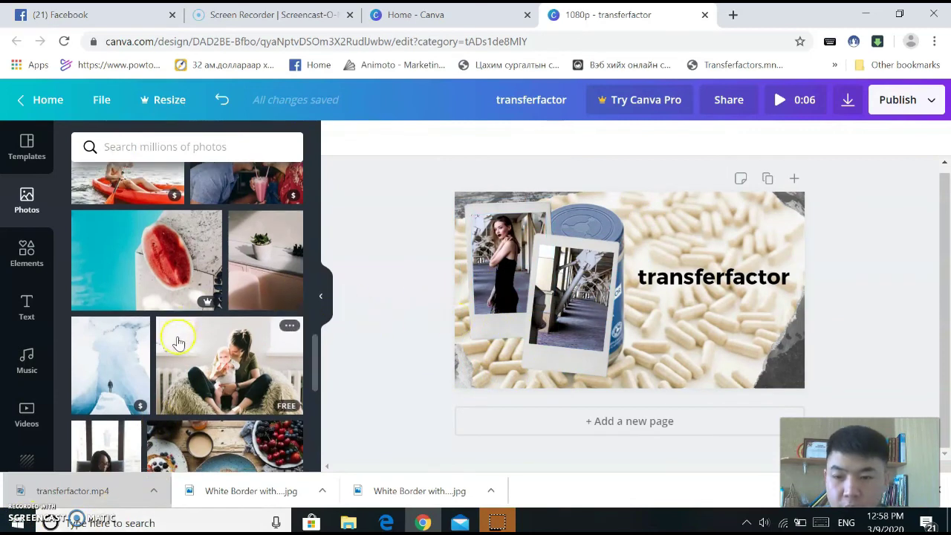
{"action": "scroll", "coordinate": [179, 344], "scroll_direction": "down", "scroll_amount": 3}
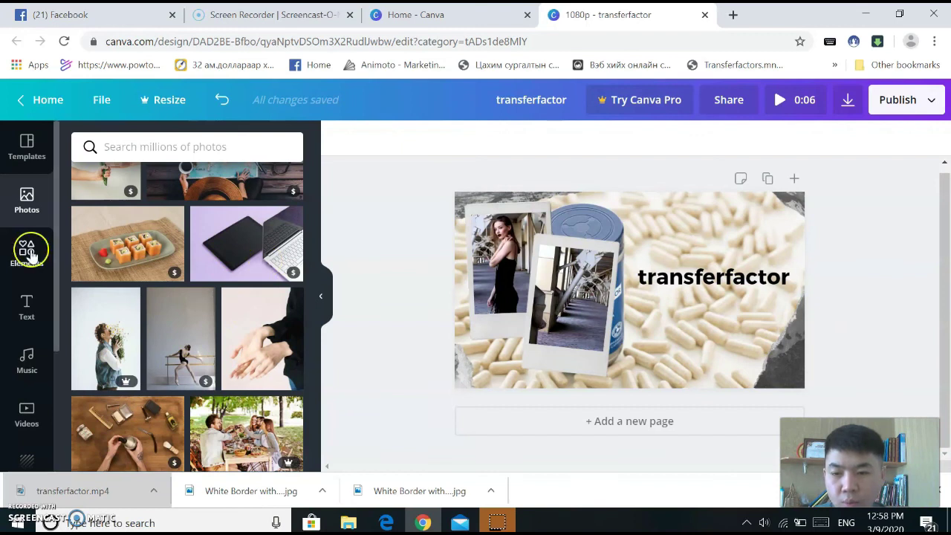
Delete the "transferfactor" heading and the two videos inside the polaroid frames.
{"action": "left_click", "coordinate": [576, 312]}
{"action": "left_click", "coordinate": [758, 281]}
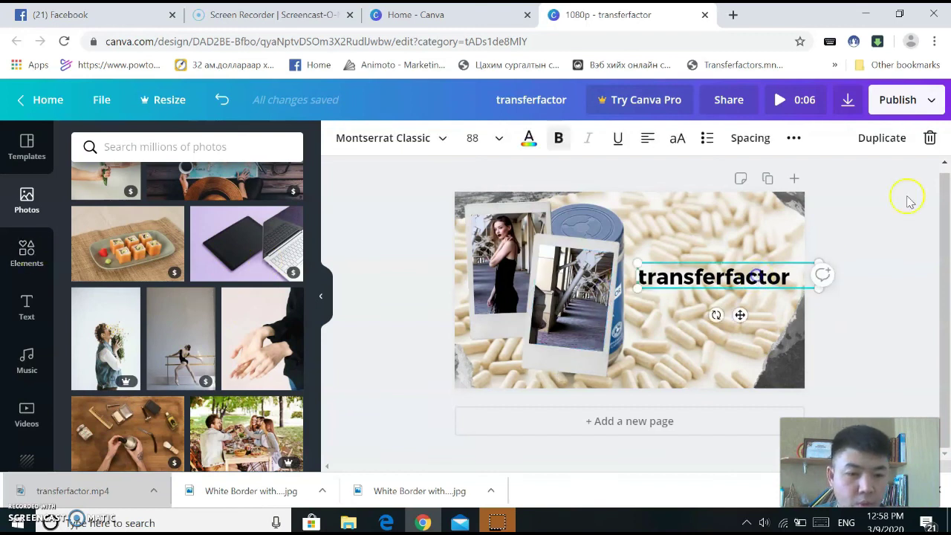
{"action": "left_click", "coordinate": [930, 138]}
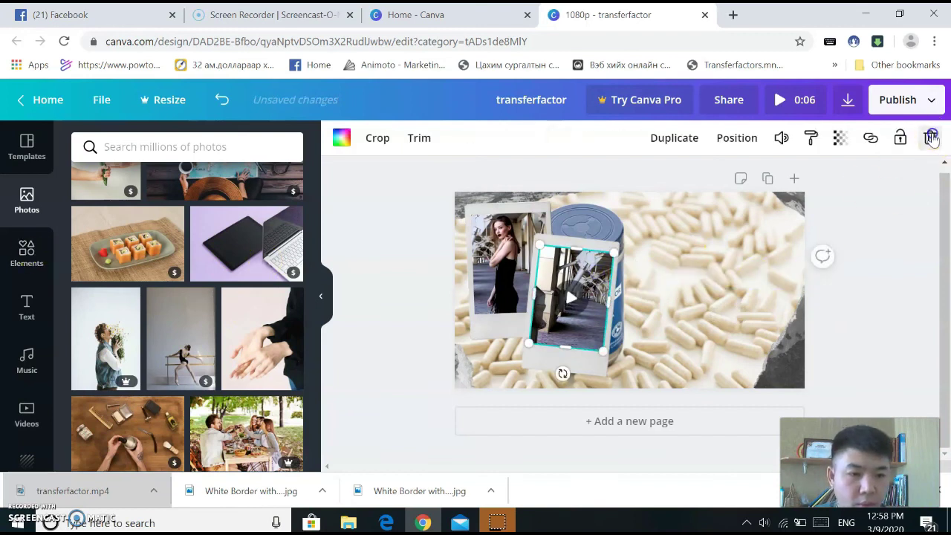
{"action": "left_click", "coordinate": [929, 138]}
{"action": "left_click", "coordinate": [529, 253]}
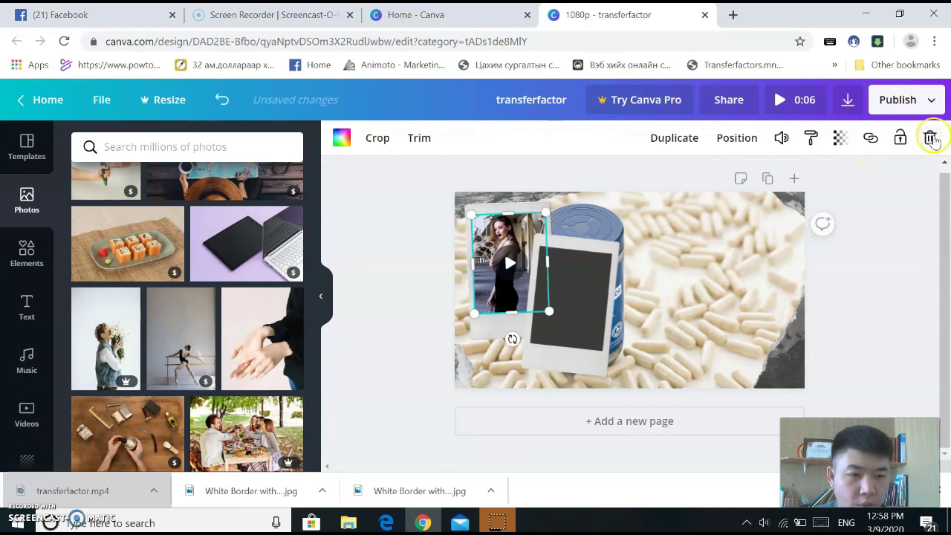
{"action": "left_click", "coordinate": [931, 138]}
Delete the capsule background photo and both empty polaroid frames from the page.
{"action": "left_click", "coordinate": [658, 240]}
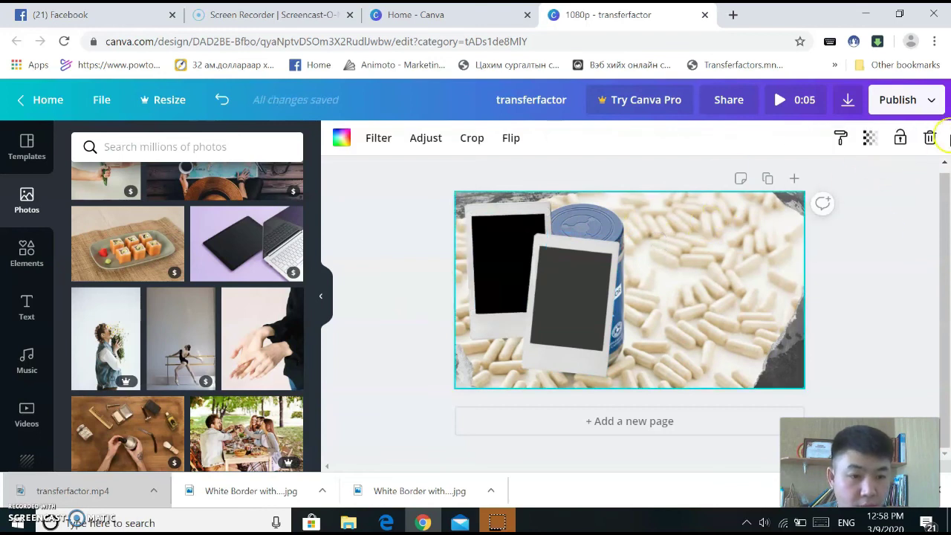
{"action": "left_click", "coordinate": [931, 138]}
{"action": "left_click", "coordinate": [576, 279]}
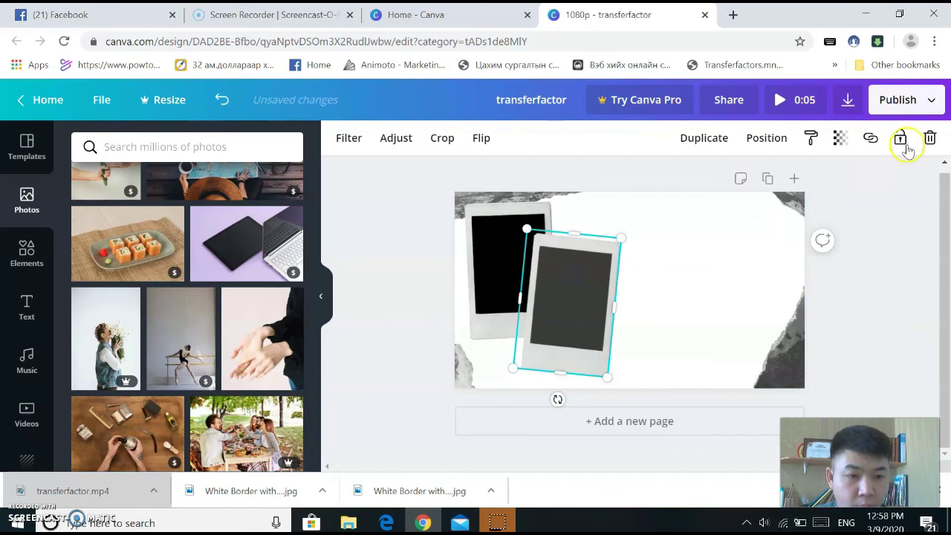
{"action": "left_click", "coordinate": [929, 138]}
{"action": "left_click", "coordinate": [494, 253]}
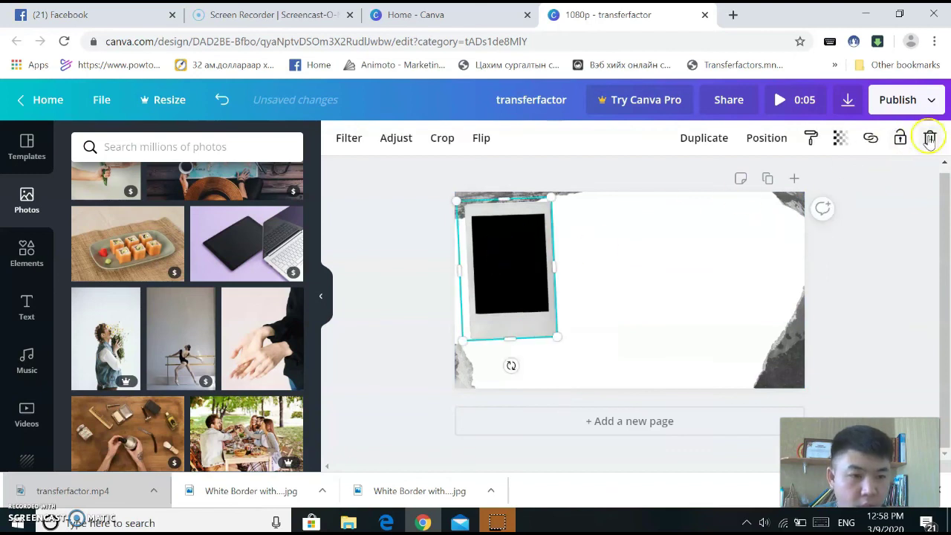
{"action": "left_click", "coordinate": [929, 138]}
{"action": "left_click", "coordinate": [739, 269]}
{"action": "left_click", "coordinate": [930, 139]}
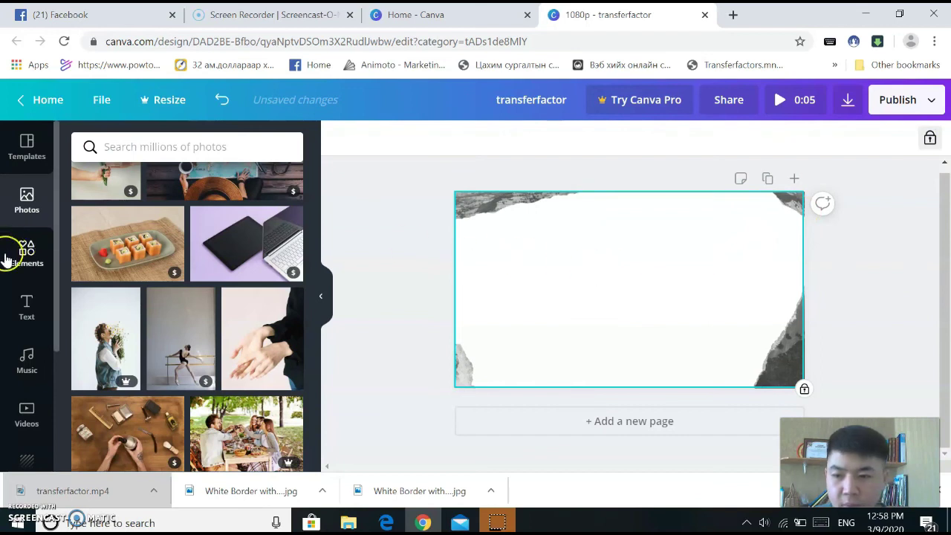
Add a new heading to the page, enlarge it to font size 103 and place it slightly above the page's centre.
{"action": "left_click", "coordinate": [28, 301]}
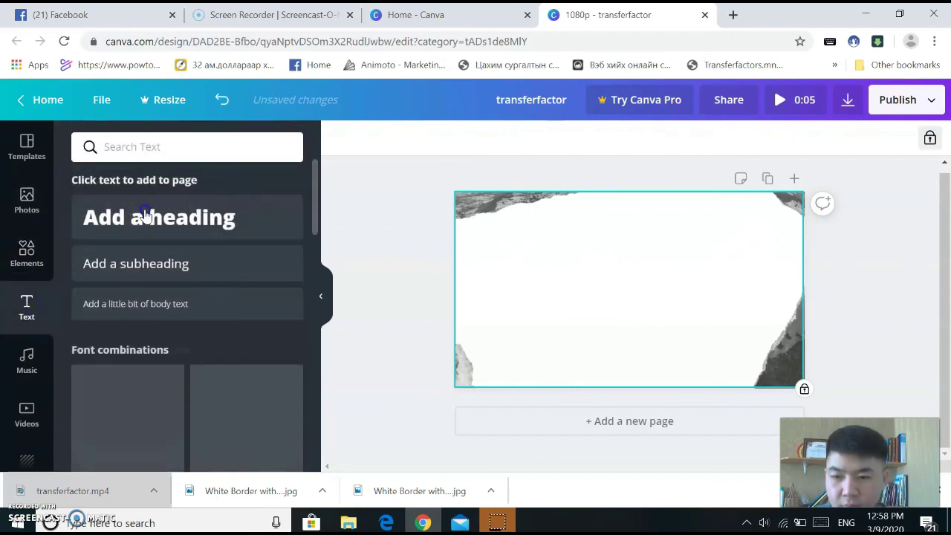
{"action": "left_click", "coordinate": [144, 216]}
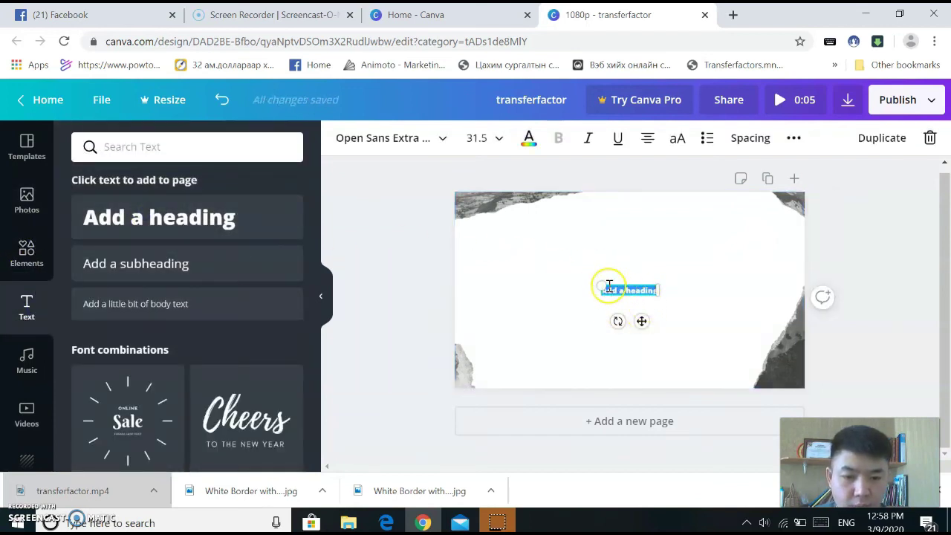
{"action": "left_click_drag", "start_coordinate": [602, 285], "coordinate": [527, 225]}
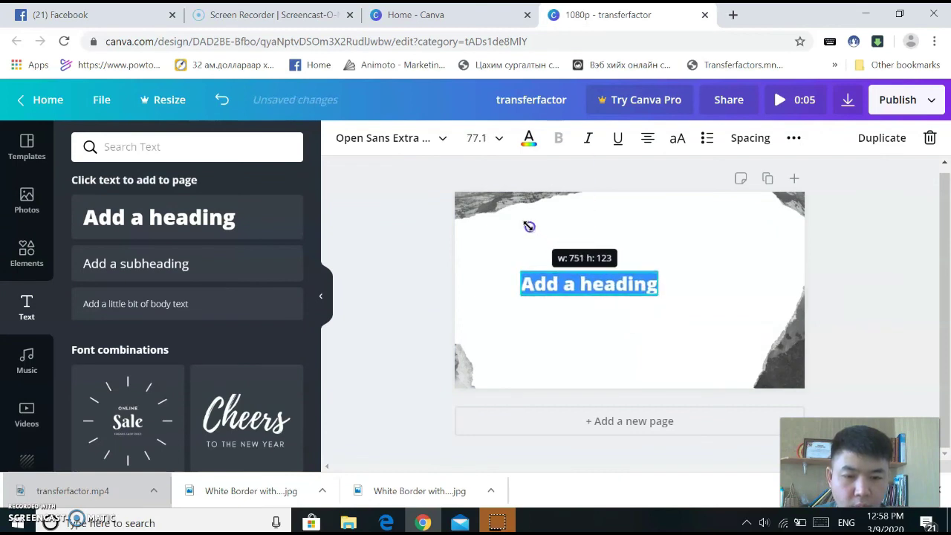
{"action": "left_click", "coordinate": [646, 294]}
{"action": "left_click_drag", "start_coordinate": [515, 270], "coordinate": [478, 234]}
{"action": "left_click_drag", "start_coordinate": [578, 320], "coordinate": [613, 318]}
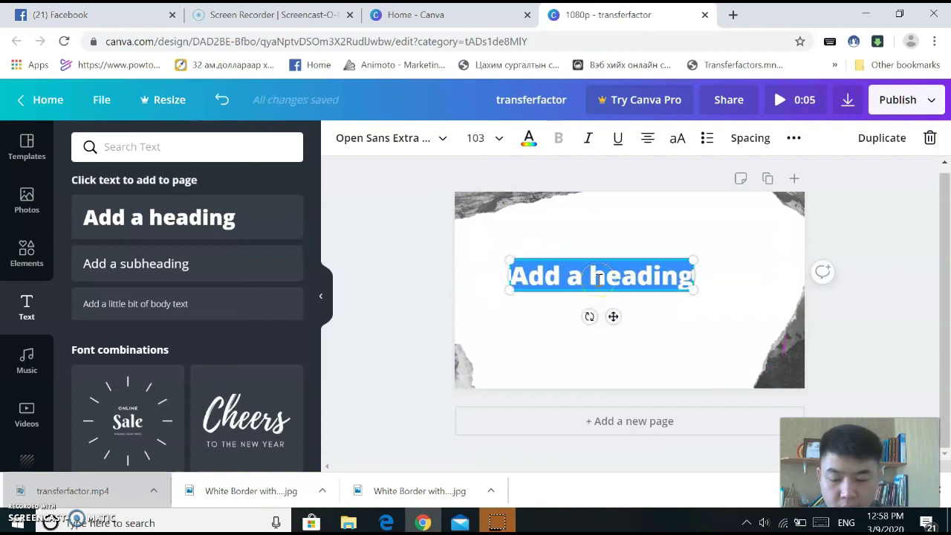
Replace the heading's placeholder with three lines: "Video", "Zurag" and "zurag".
{"action": "type", "text": "Video"}
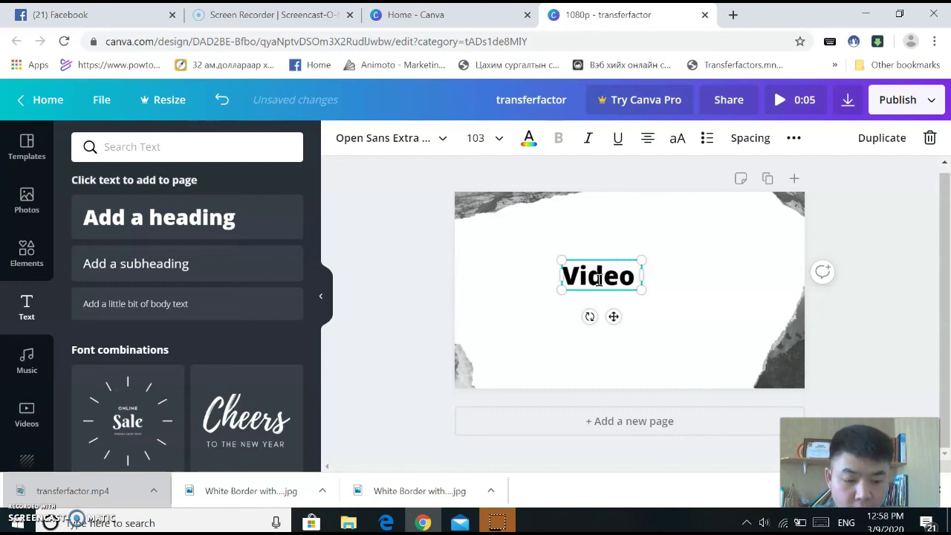
{"action": "key", "text": "Return"}
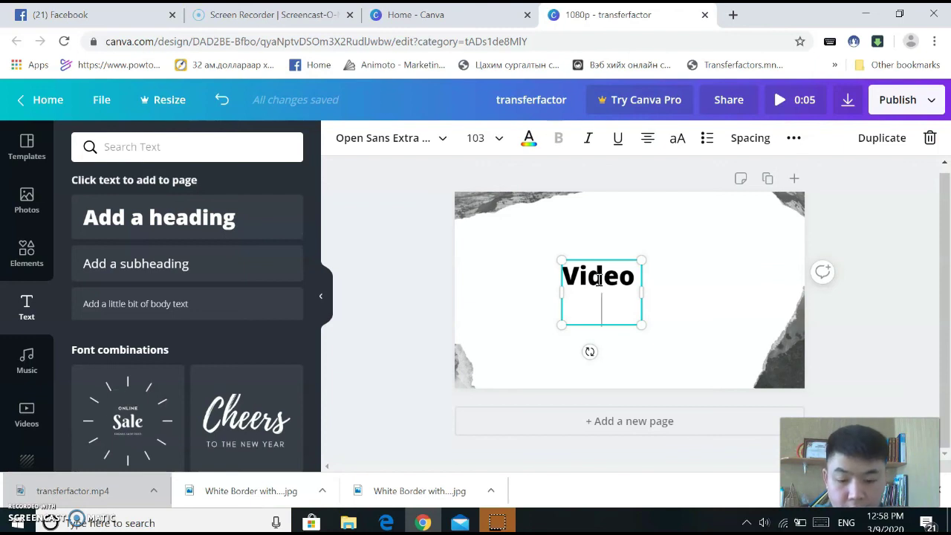
{"action": "type", "text": "rag"}
{"action": "key", "text": "Return"}
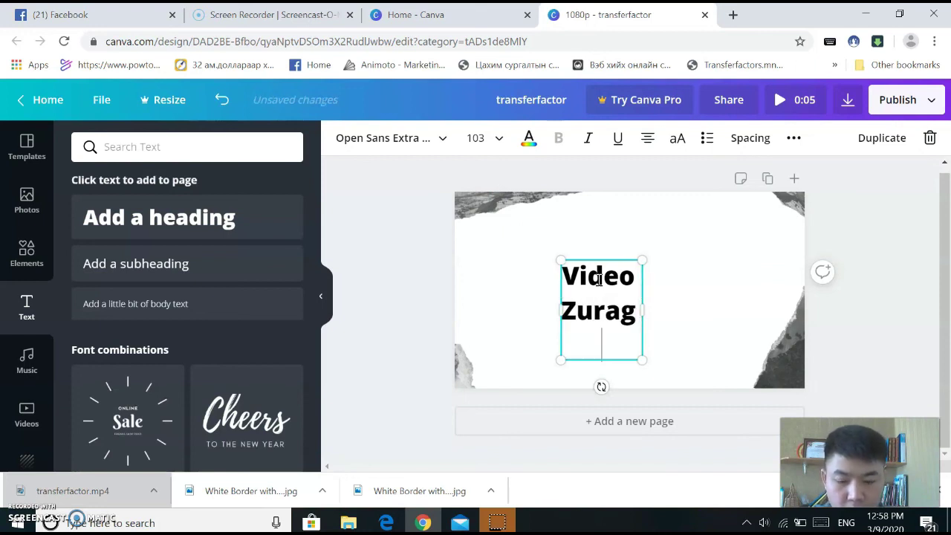
{"action": "type", "text": "zurag"}
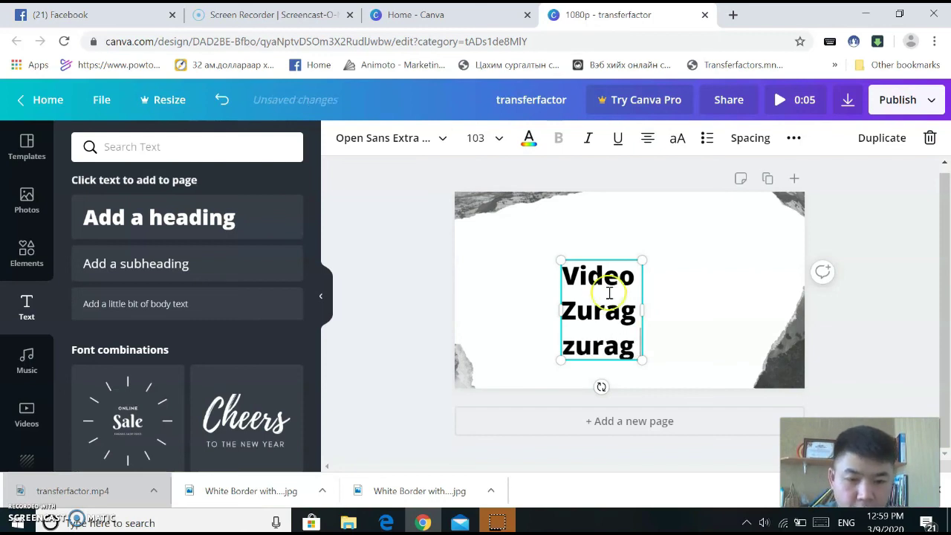
Format the three lines of heading text as a numbered list.
{"action": "double_click", "coordinate": [565, 277]}
{"action": "left_click", "coordinate": [573, 274]}
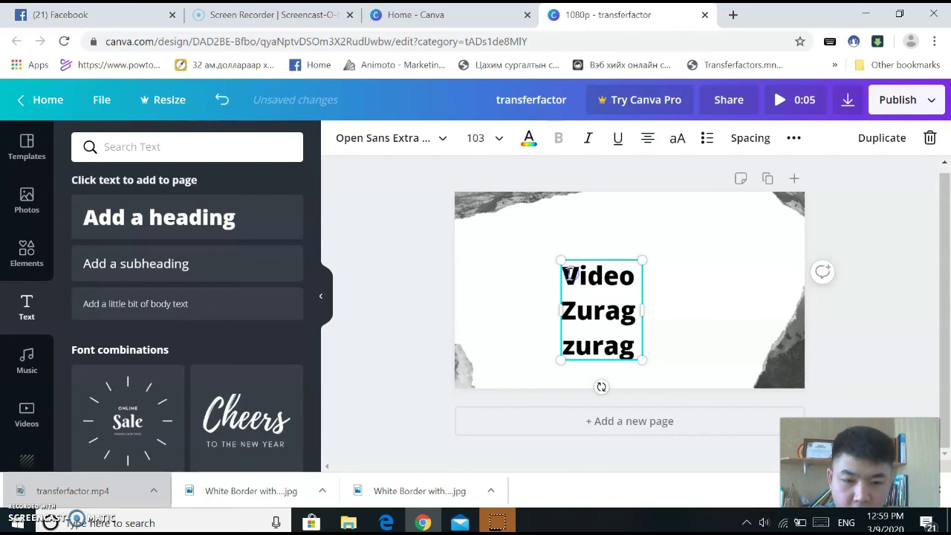
{"action": "left_click_drag", "start_coordinate": [567, 274], "coordinate": [645, 350]}
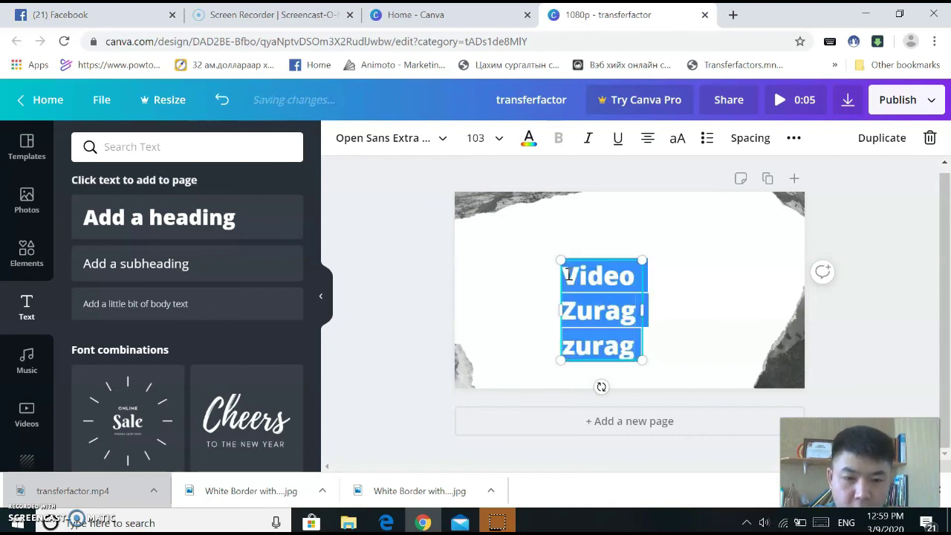
{"action": "left_click", "coordinate": [707, 139]}
{"action": "left_click", "coordinate": [707, 140]}
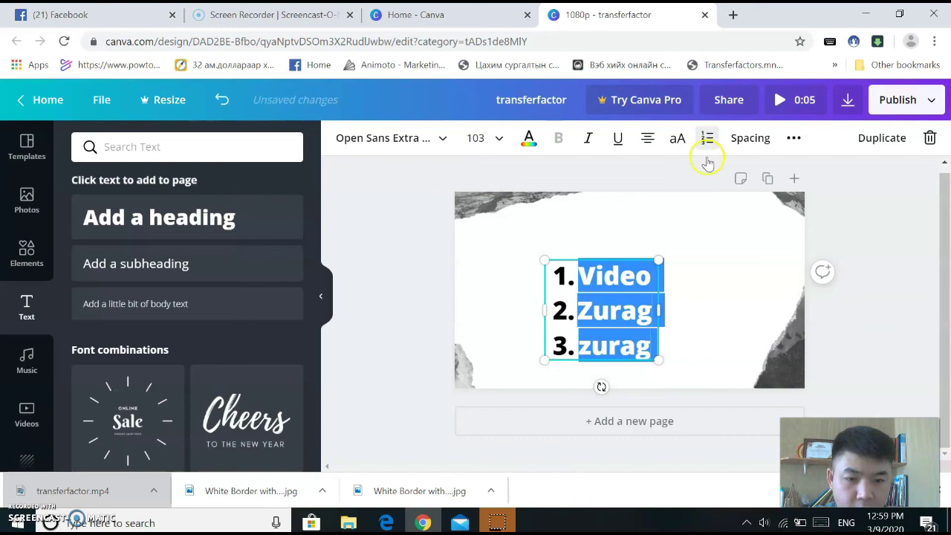
{"action": "left_click", "coordinate": [699, 225]}
Enlarge the numbered list to font size 135.
{"action": "left_click", "coordinate": [551, 269]}
{"action": "left_click_drag", "start_coordinate": [551, 269], "coordinate": [509, 229]}
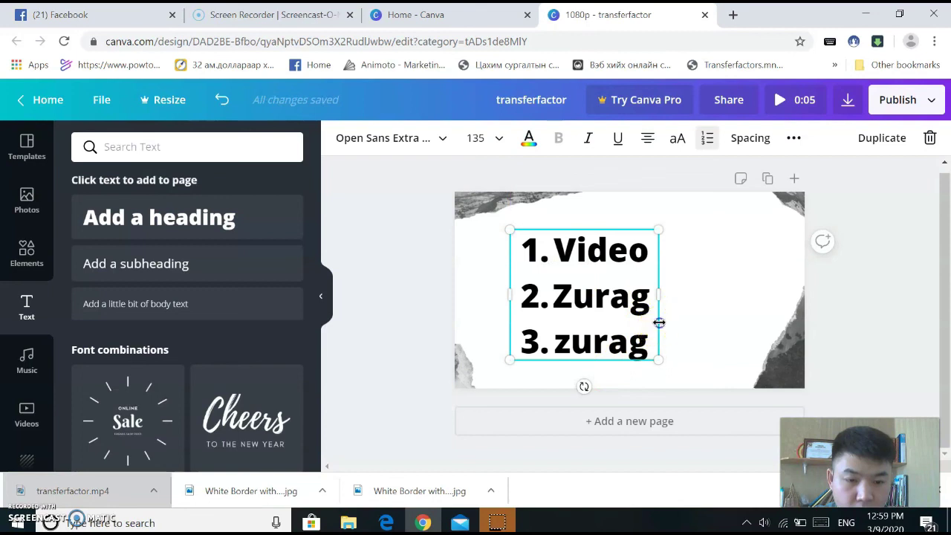
{"action": "left_click", "coordinate": [627, 363]}
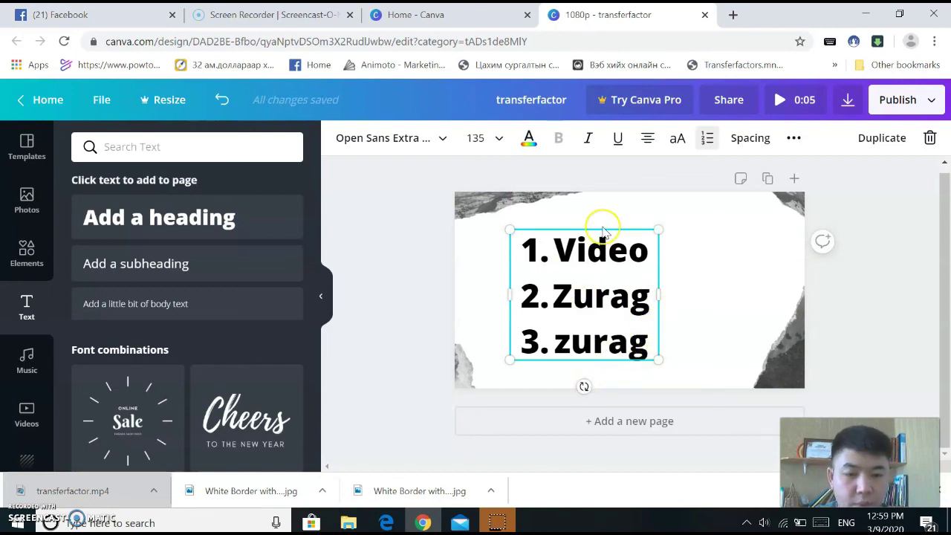
Nudge the numbered list right and slightly up to centre it on the white paper area, and deselect it.
{"action": "left_click", "coordinate": [718, 234]}
{"action": "left_click", "coordinate": [625, 294]}
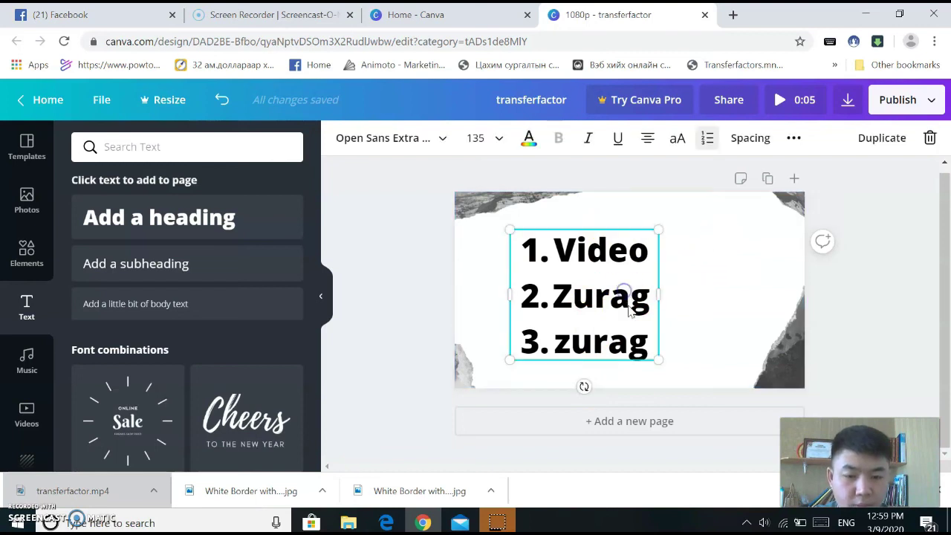
{"action": "key", "text": "Right"}
{"action": "key", "text": "Right"}
{"action": "key", "text": "Right"}
{"action": "key", "text": "Right"}
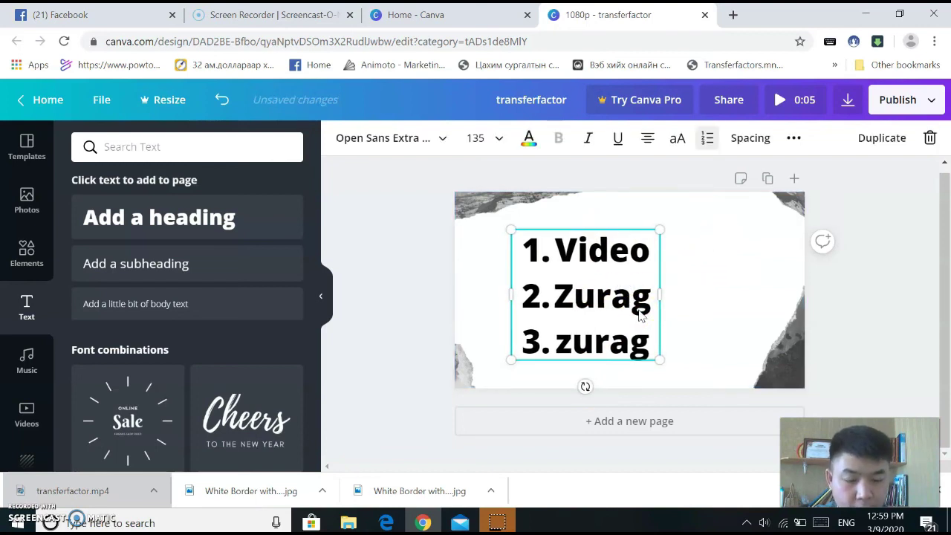
{"action": "key", "text": "Right"}
{"action": "key", "text": "Right"}
{"action": "key", "text": "Right"}
{"action": "key", "text": "Right"}
{"action": "key", "text": "Right"}
{"action": "key", "text": "Right"}
{"action": "key", "text": "Right"}
{"action": "key", "text": "Right"}
{"action": "key", "text": "Right"}
{"action": "key", "text": "Right"}
{"action": "key", "text": "Right"}
{"action": "key", "text": "Right"}
{"action": "key", "text": "Right"}
{"action": "key", "text": "Right"}
{"action": "key", "text": "Right"}
{"action": "key", "text": "Right"}
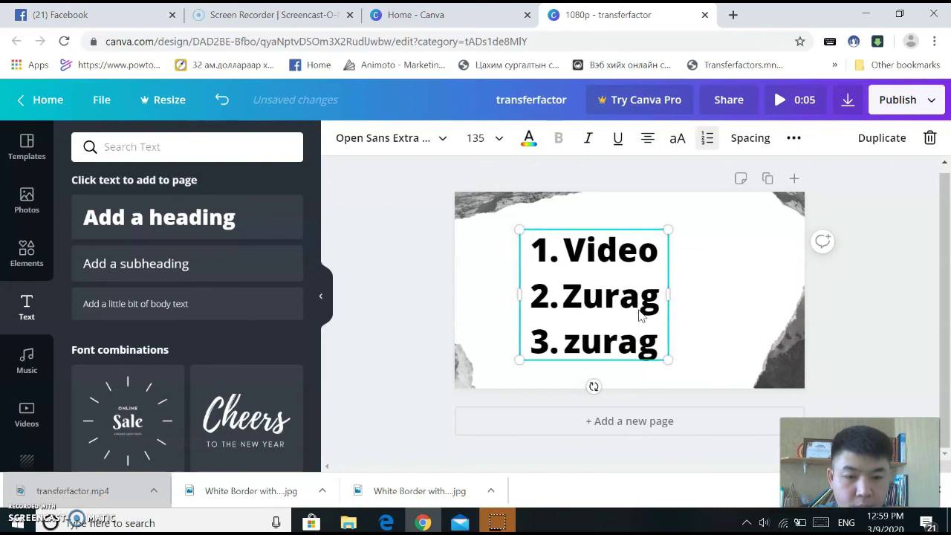
{"action": "key", "text": "Right"}
{"action": "key", "text": "Right"}
{"action": "key", "text": "Right"}
{"action": "key", "text": "Right"}
{"action": "key", "text": "Right"}
{"action": "key", "text": "Right"}
{"action": "key", "text": "Right"}
{"action": "key", "text": "Right"}
{"action": "key", "text": "Right"}
{"action": "key", "text": "Right"}
{"action": "key", "text": "Right"}
{"action": "key", "text": "Right"}
{"action": "key", "text": "Right"}
{"action": "key", "text": "Right"}
{"action": "key", "text": "Right"}
{"action": "key", "text": "Right"}
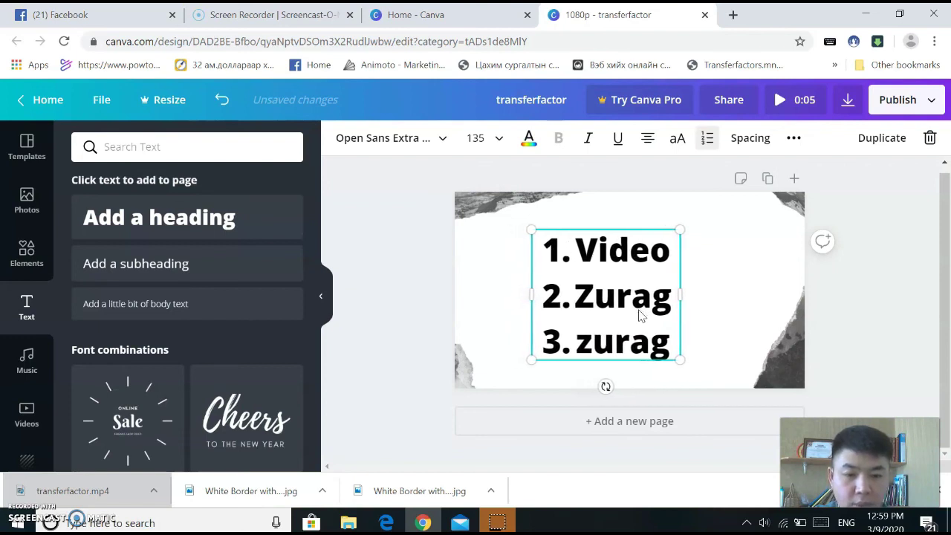
{"action": "key", "text": "Right"}
{"action": "key", "text": "Right"}
{"action": "key", "text": "Up"}
{"action": "key", "text": "Up"}
{"action": "key", "text": "Up"}
{"action": "key", "text": "Up"}
{"action": "key", "text": "Up"}
{"action": "key", "text": "Up"}
{"action": "key", "text": "Up"}
{"action": "key", "text": "Up"}
{"action": "key", "text": "Up"}
{"action": "key", "text": "Up"}
{"action": "key", "text": "Up"}
{"action": "key", "text": "Up"}
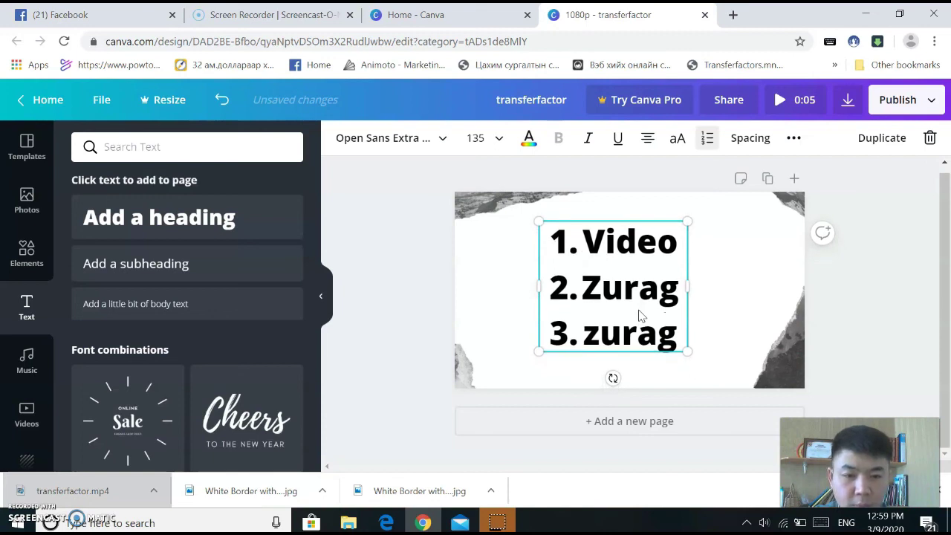
{"action": "left_click", "coordinate": [745, 272]}
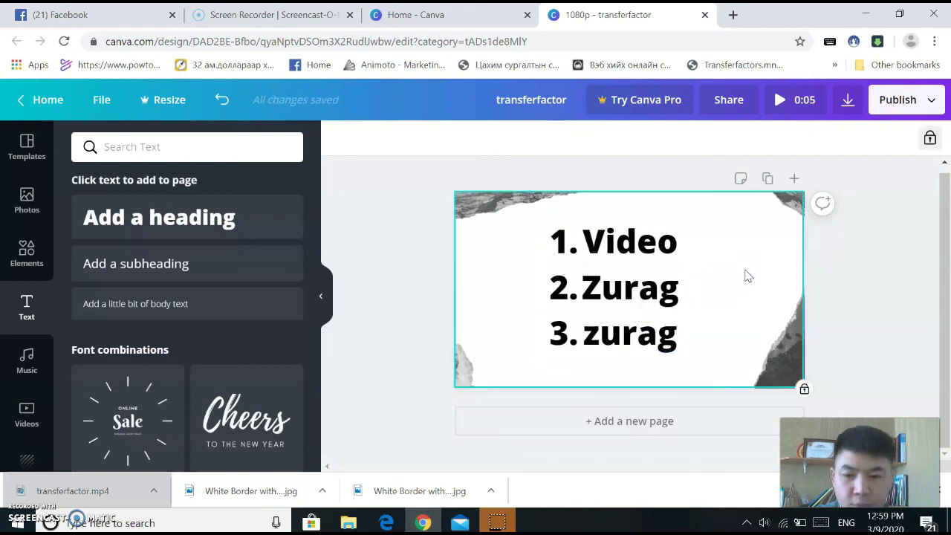
{"action": "left_click", "coordinate": [486, 270]}
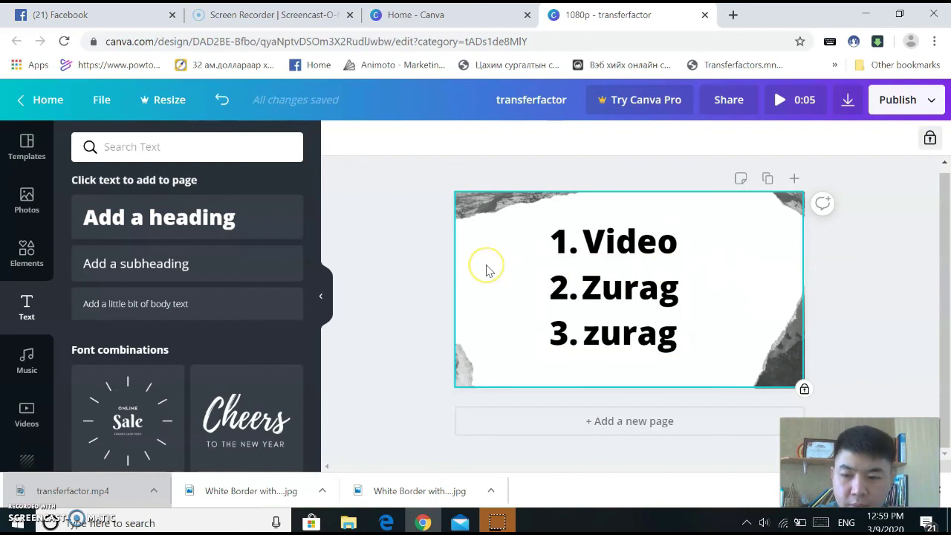
{"action": "scroll", "coordinate": [142, 325], "scroll_direction": "down", "scroll_amount": 5}
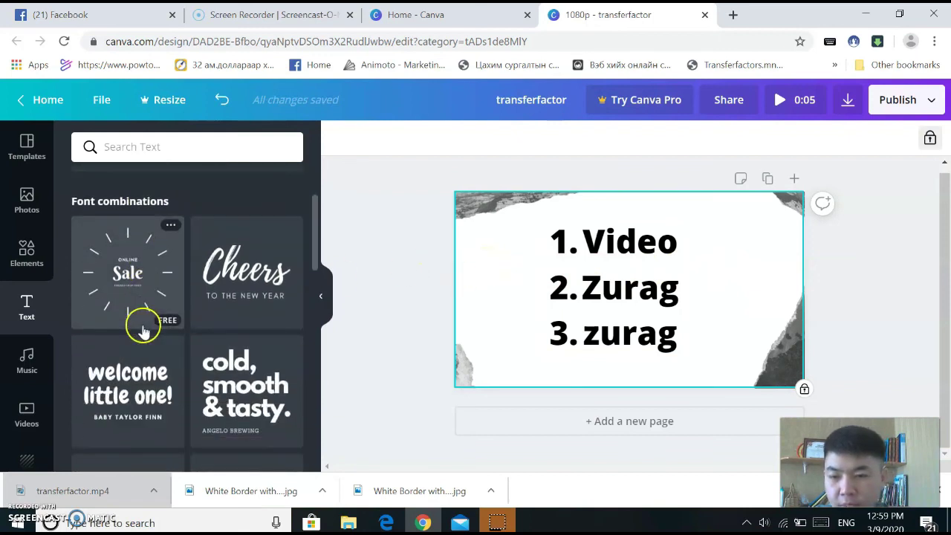
{"action": "scroll", "coordinate": [144, 327], "scroll_direction": "down", "scroll_amount": 4}
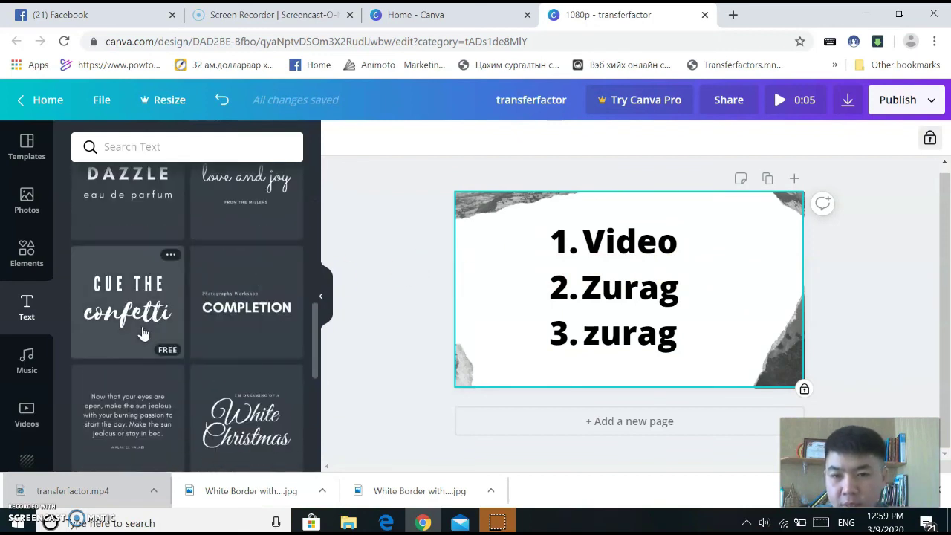
{"action": "scroll", "coordinate": [144, 333], "scroll_direction": "down", "scroll_amount": 3}
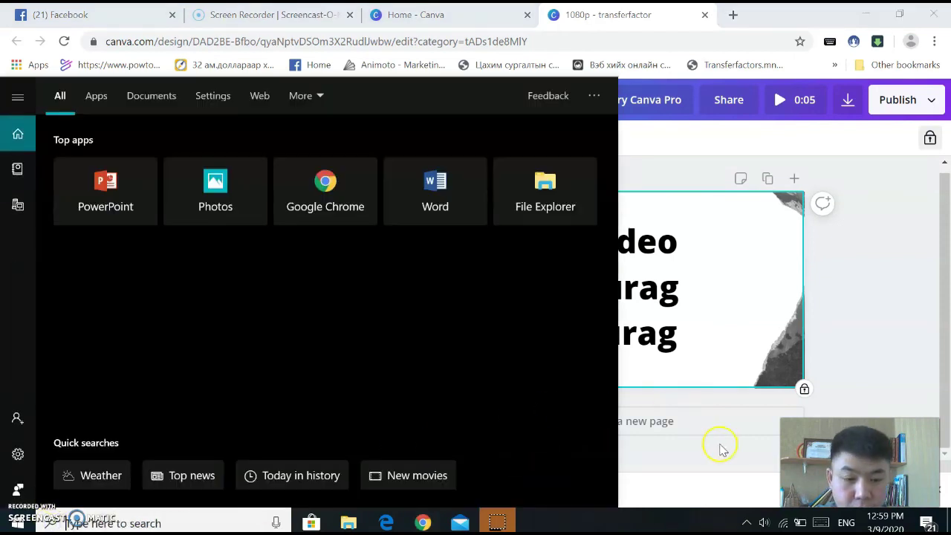
{"action": "left_click", "coordinate": [853, 313]}
{"action": "left_click", "coordinate": [499, 521]}
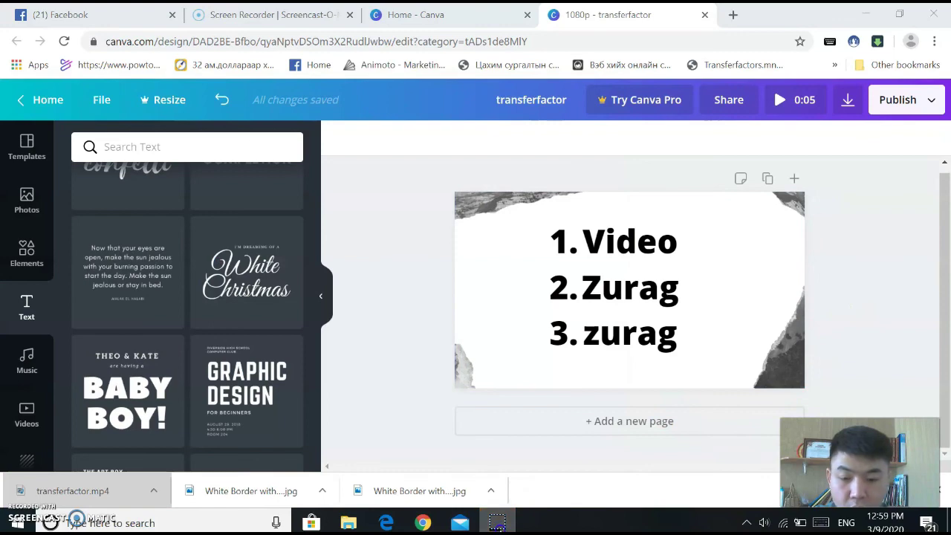